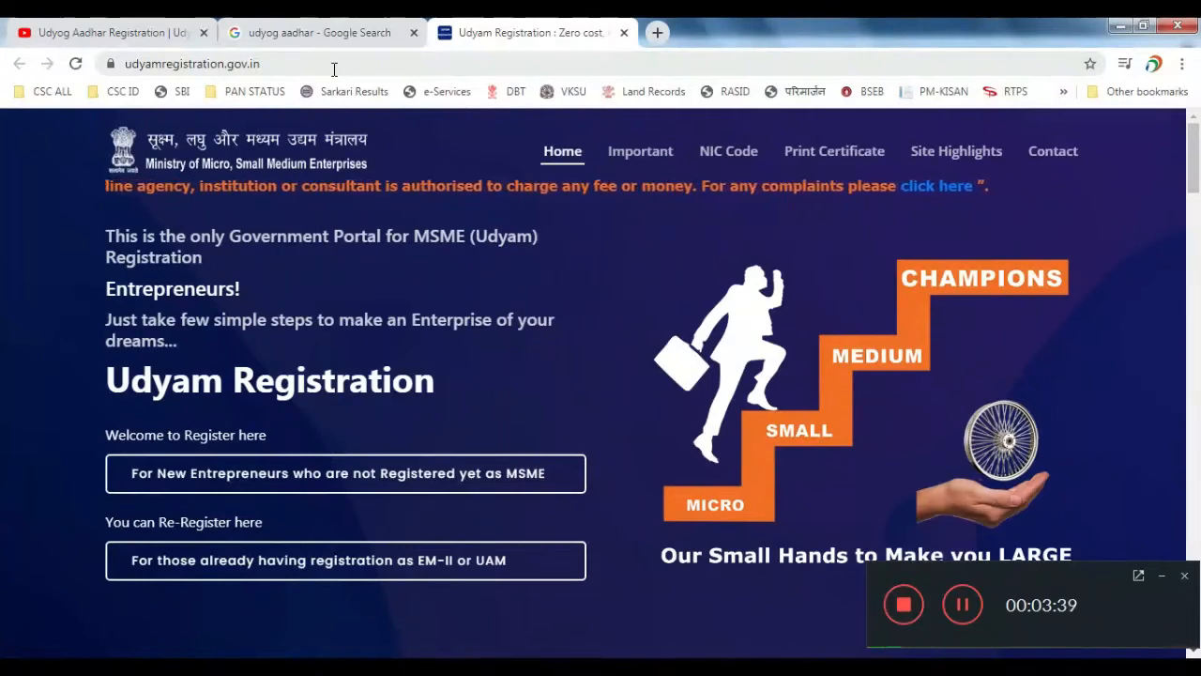
{"action": "left_click", "coordinate": [1162, 575]}
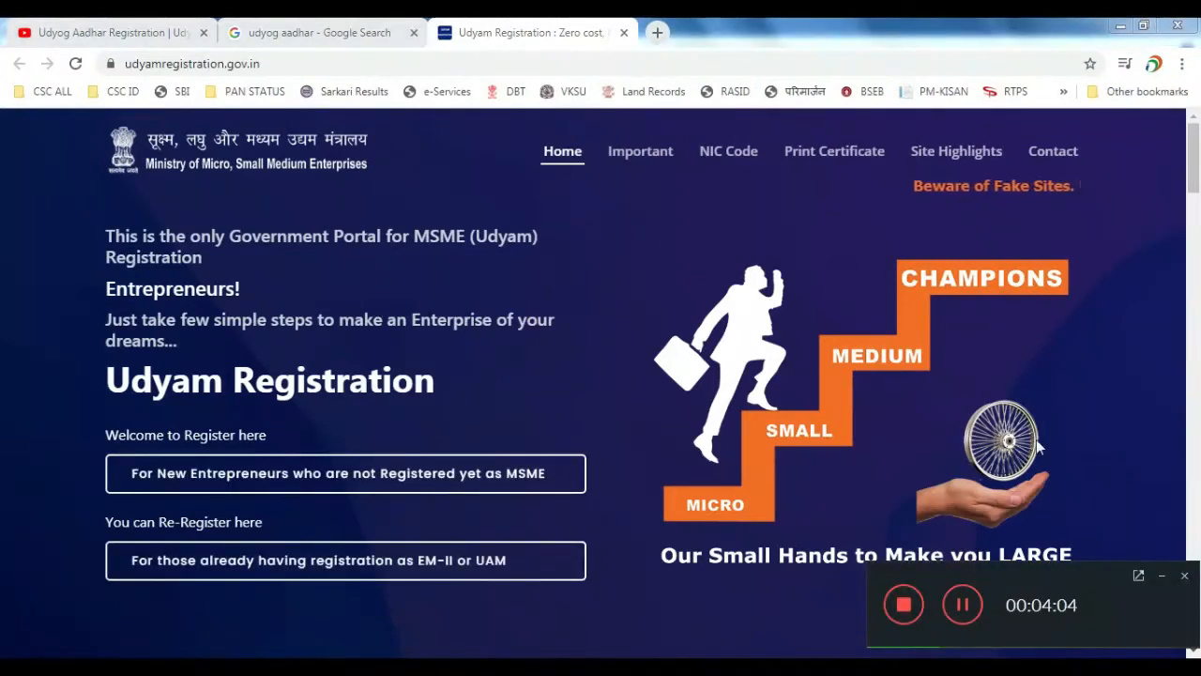
{"action": "left_click", "coordinate": [1157, 575]}
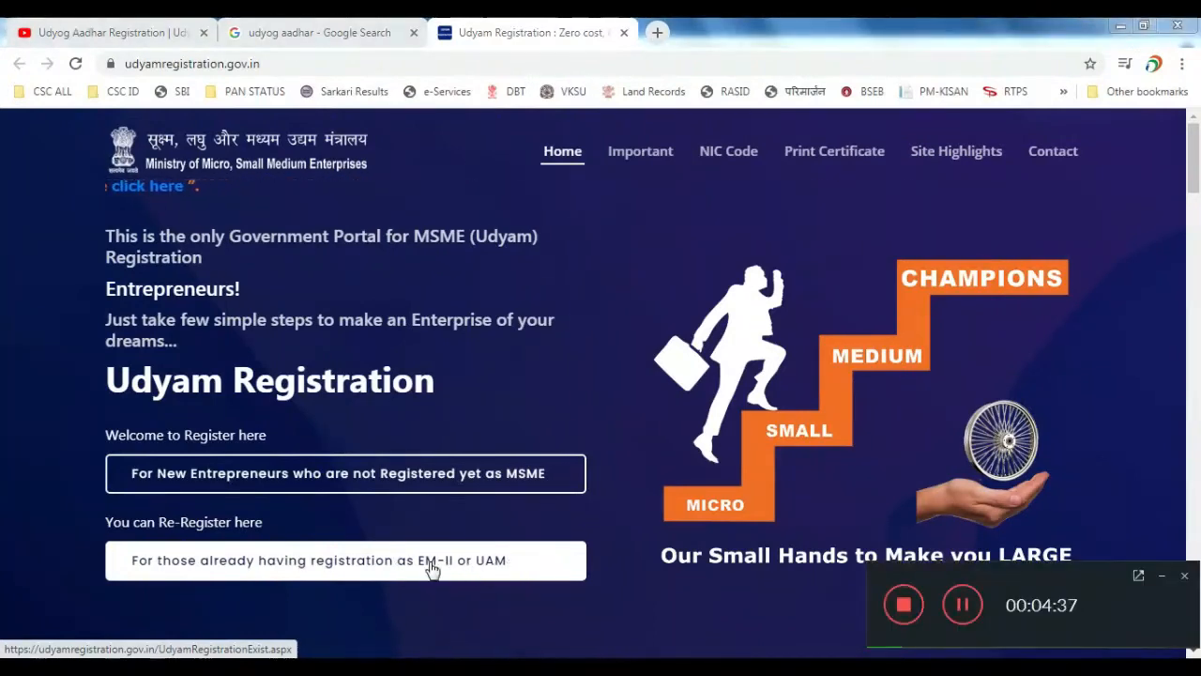
{"action": "left_click", "coordinate": [1161, 575]}
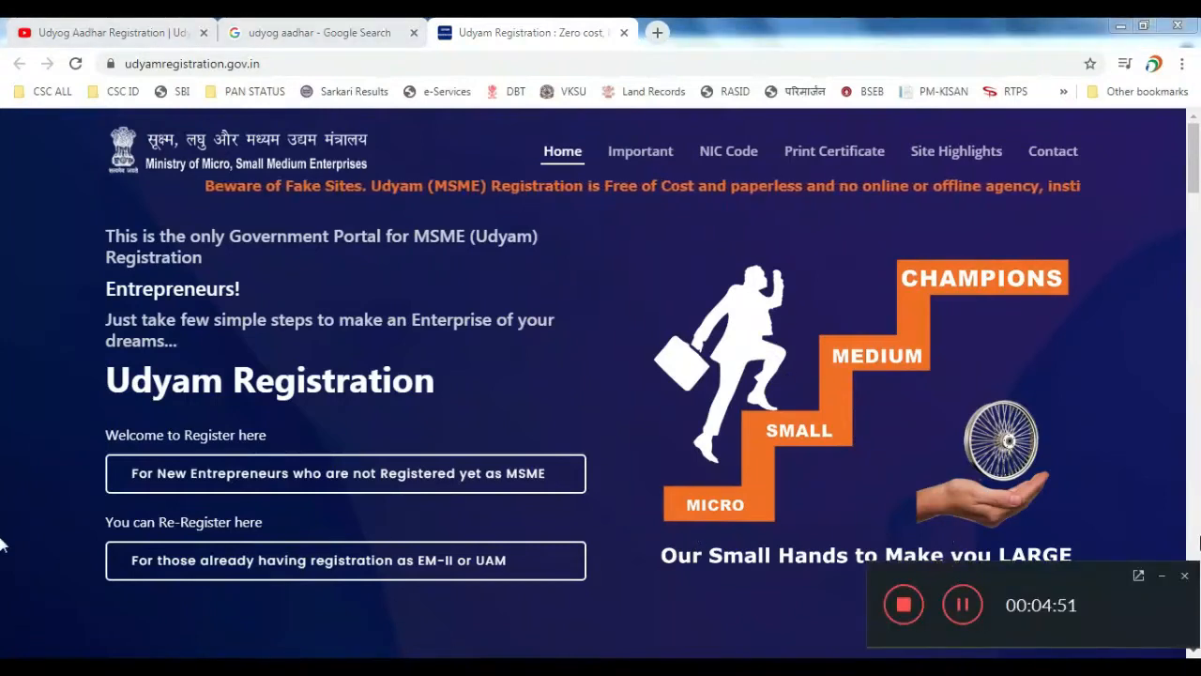
{"action": "left_click", "coordinate": [1162, 575]}
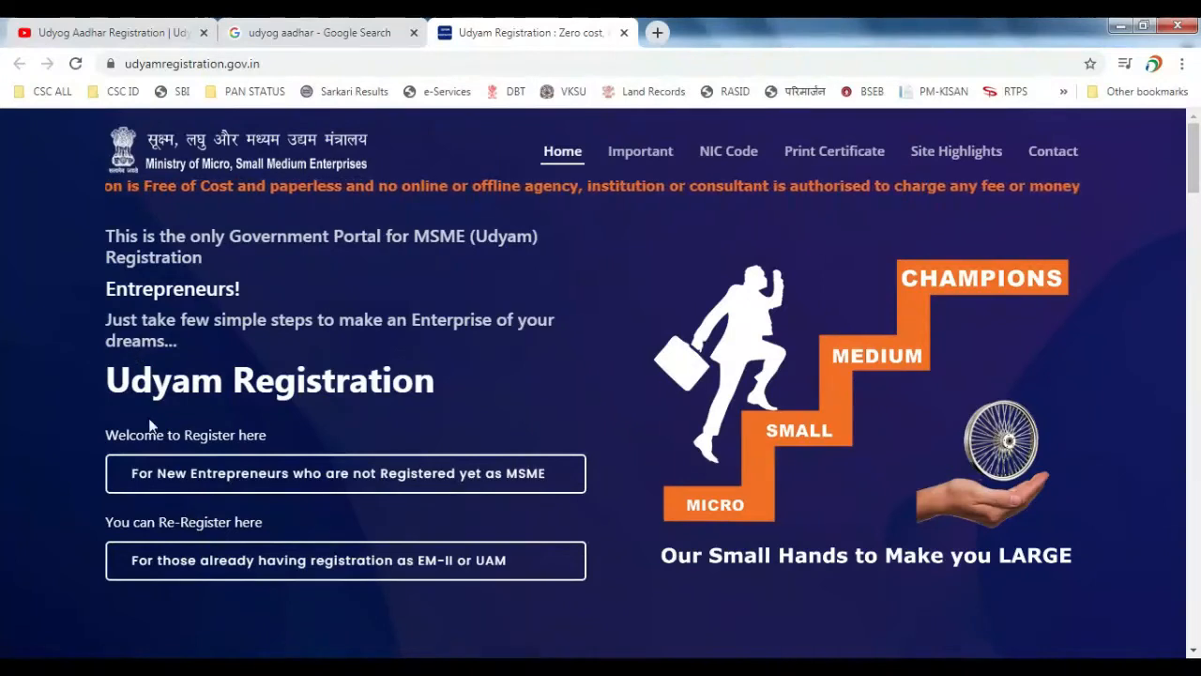
- Open the registration form for new entrepreneurs not yet registered as MSME and enter the Aadhaar number and the entrepreneur's name
{"action": "left_click", "coordinate": [308, 484]}
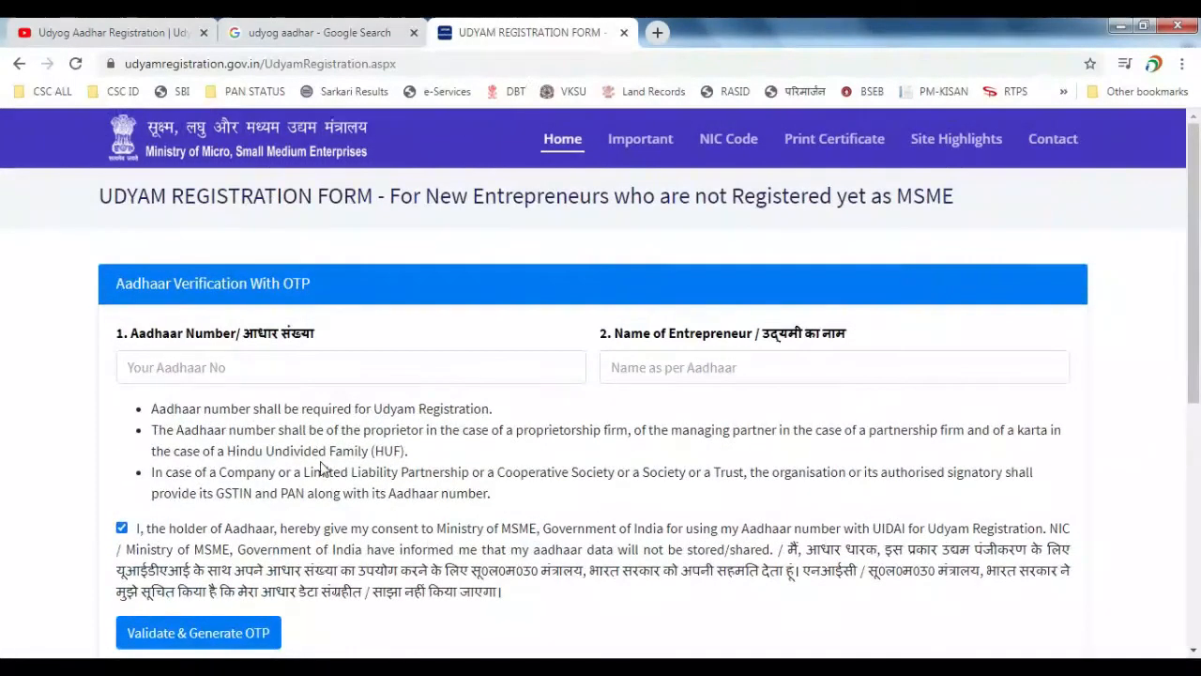
{"action": "left_click", "coordinate": [171, 367]}
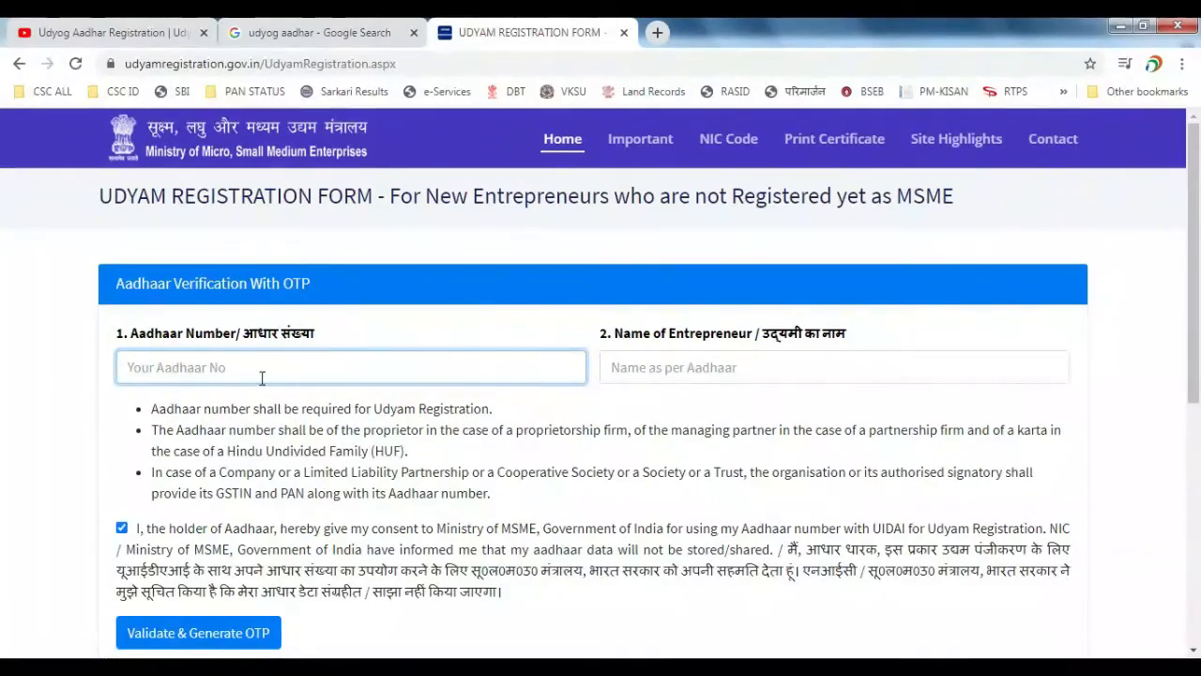
{"action": "left_click", "coordinate": [749, 361]}
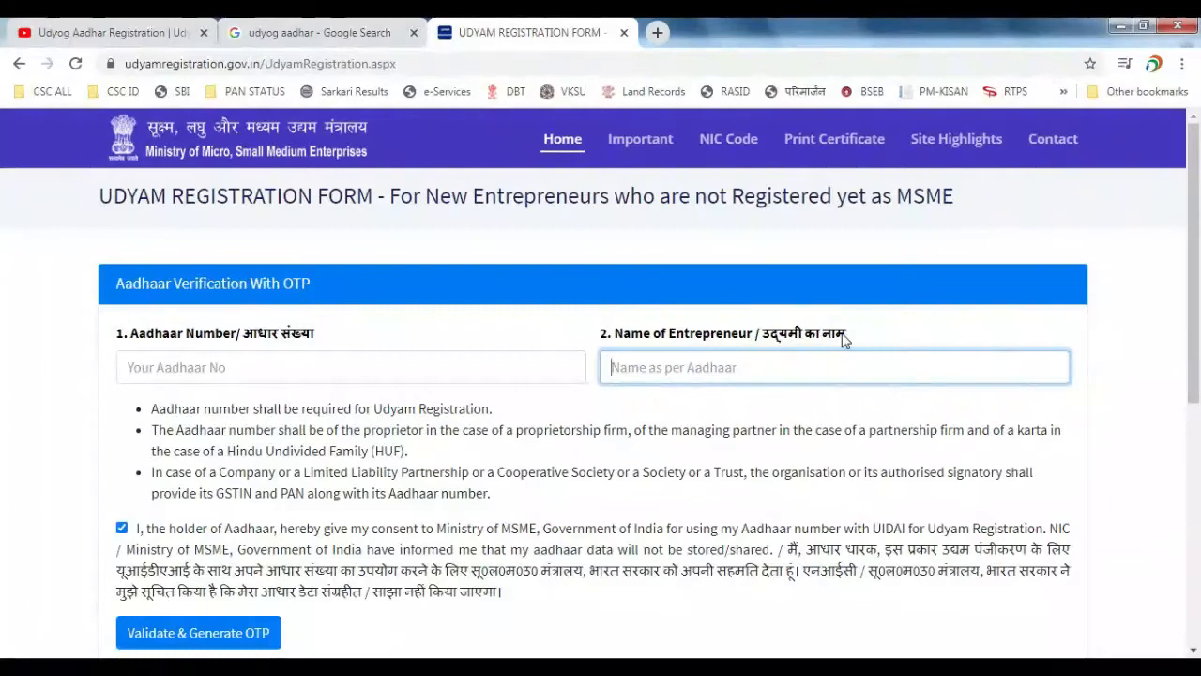
{"action": "left_click", "coordinate": [678, 376]}
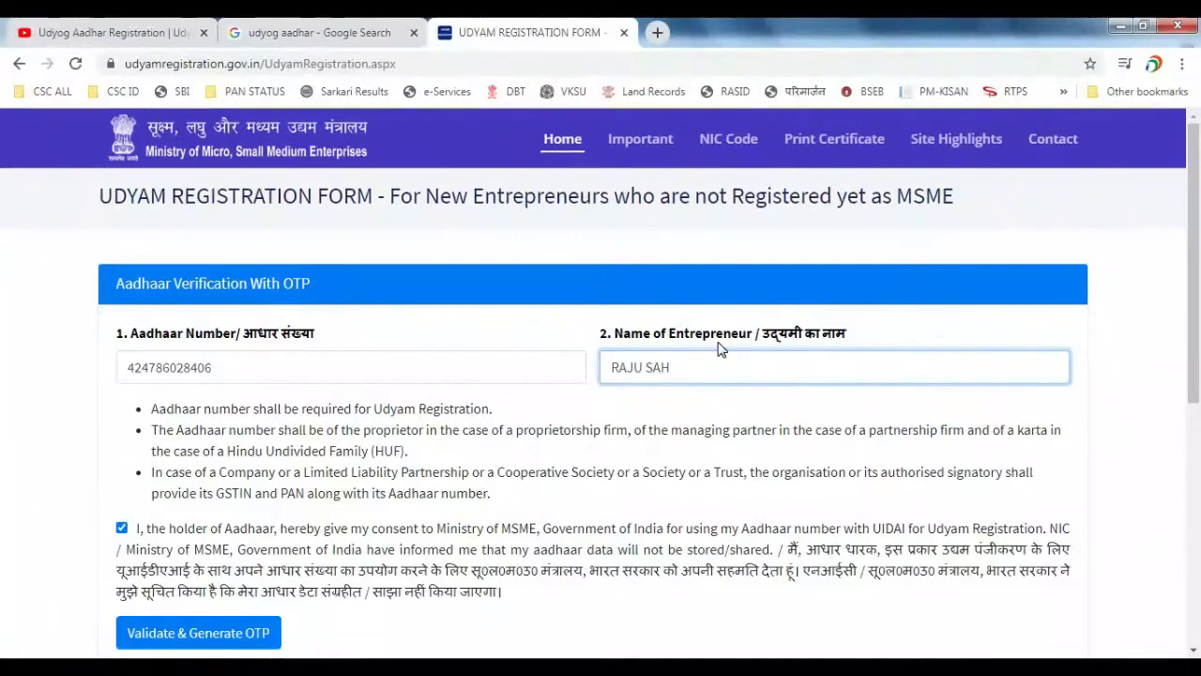
- Generate the OTP for Aadhaar verification, enter the one-time password code and validate it
{"action": "scroll", "coordinate": [719, 349], "scroll_direction": "down", "scroll_amount": 1}
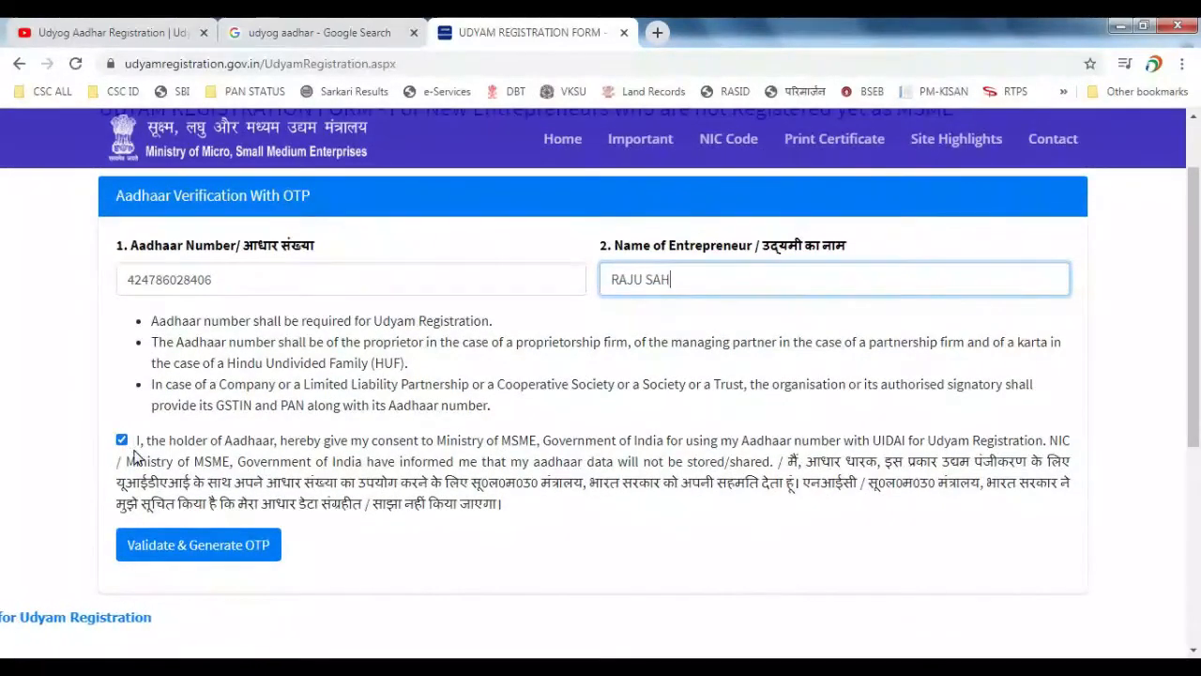
{"action": "left_click", "coordinate": [222, 561]}
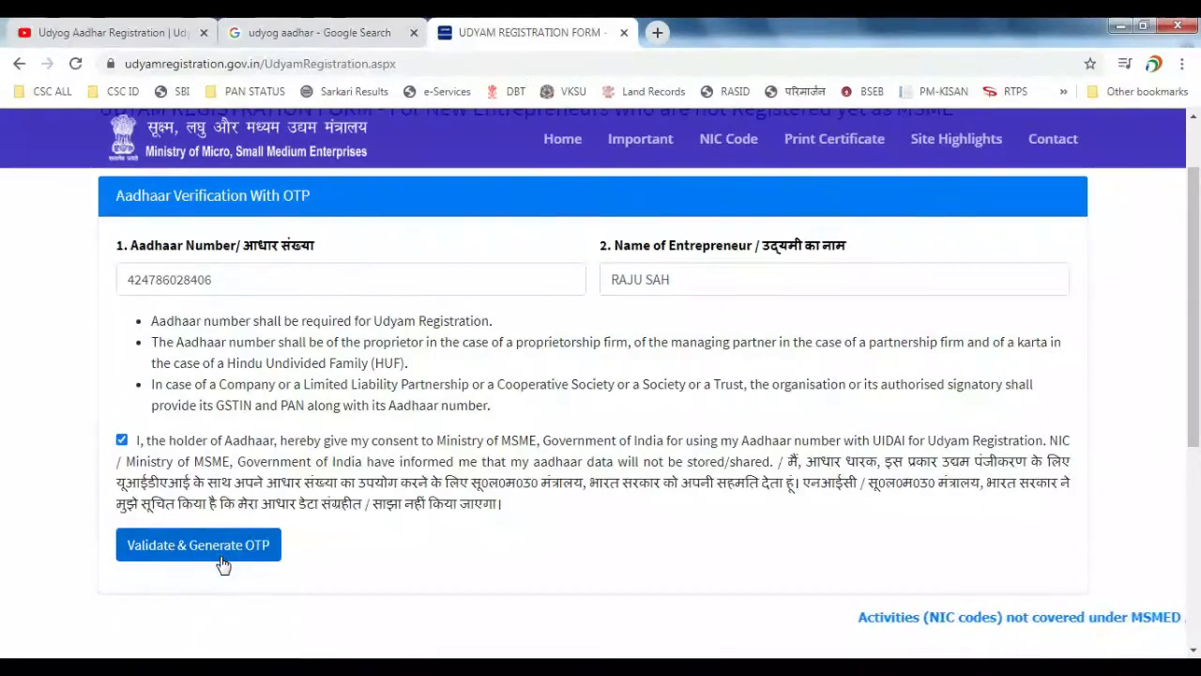
{"action": "scroll", "coordinate": [222, 557], "scroll_direction": "down", "scroll_amount": 1}
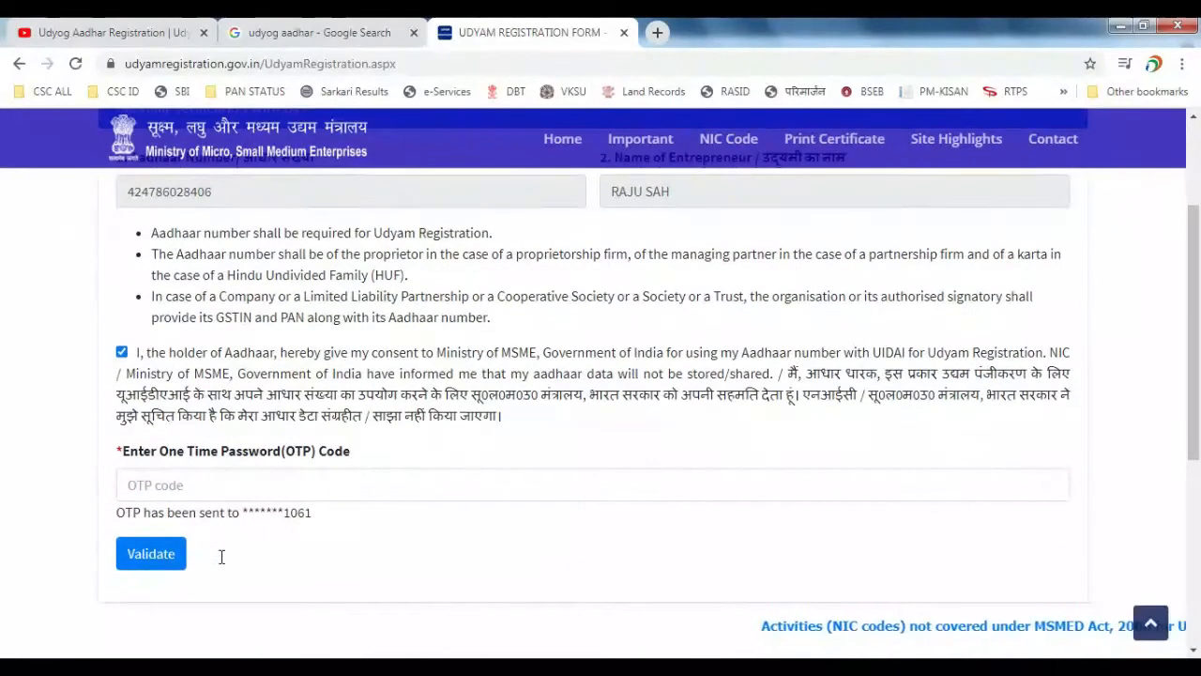
{"action": "left_click", "coordinate": [228, 492]}
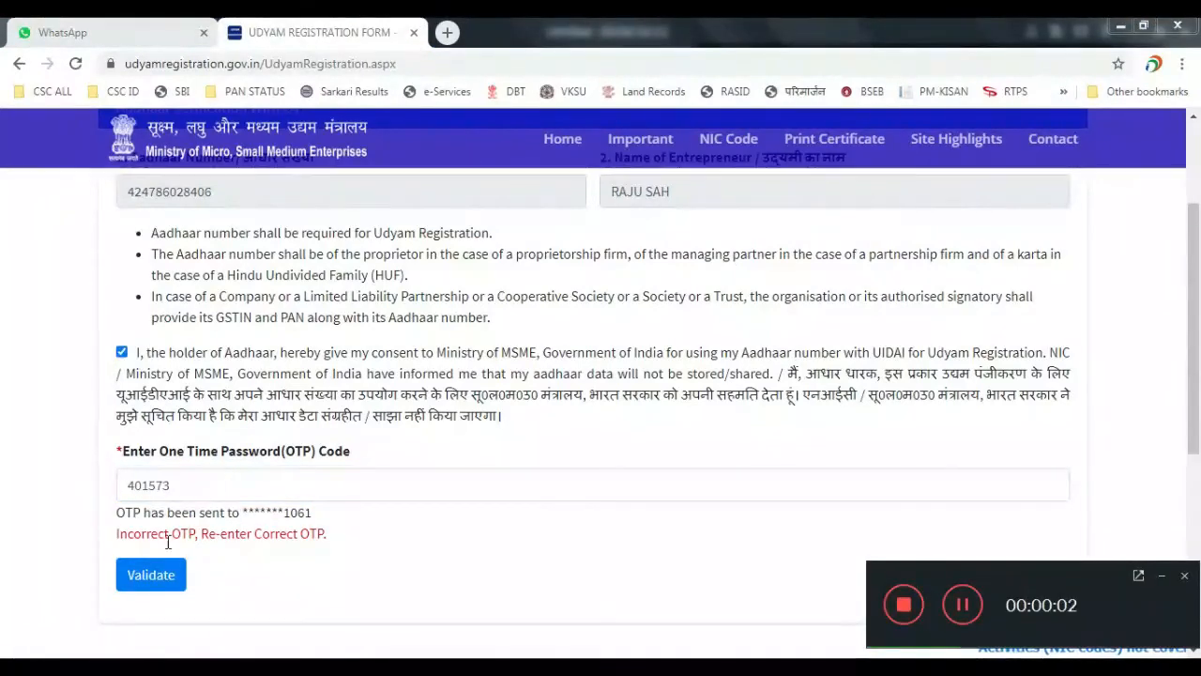
{"action": "left_click", "coordinate": [159, 580]}
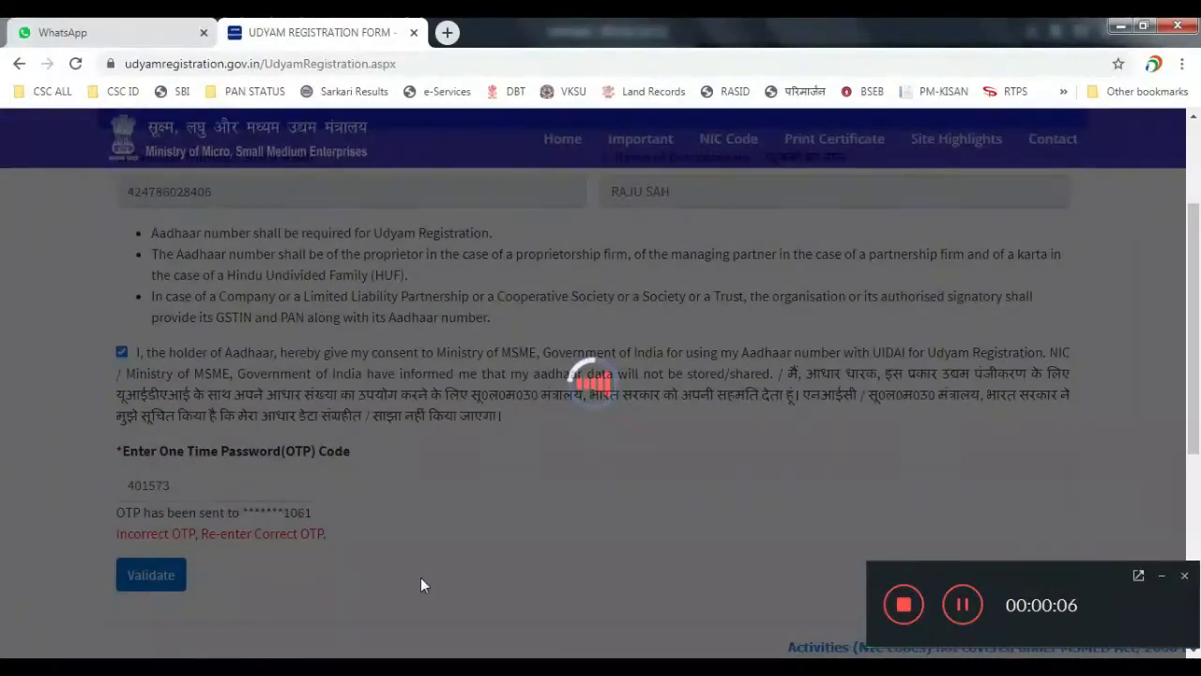
- Set the type of organisation to Proprietary in the PAN verification section
{"action": "scroll", "coordinate": [431, 563], "scroll_direction": "down", "scroll_amount": 1}
{"action": "scroll", "coordinate": [433, 559], "scroll_direction": "down", "scroll_amount": 2}
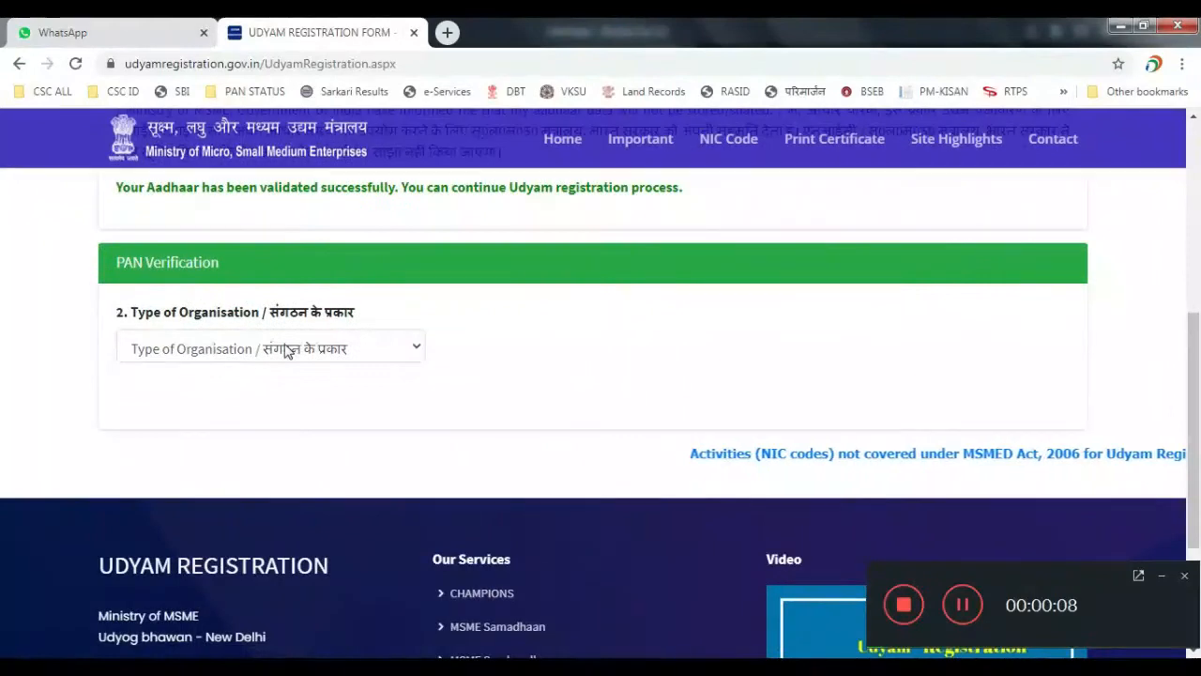
{"action": "left_click", "coordinate": [291, 346]}
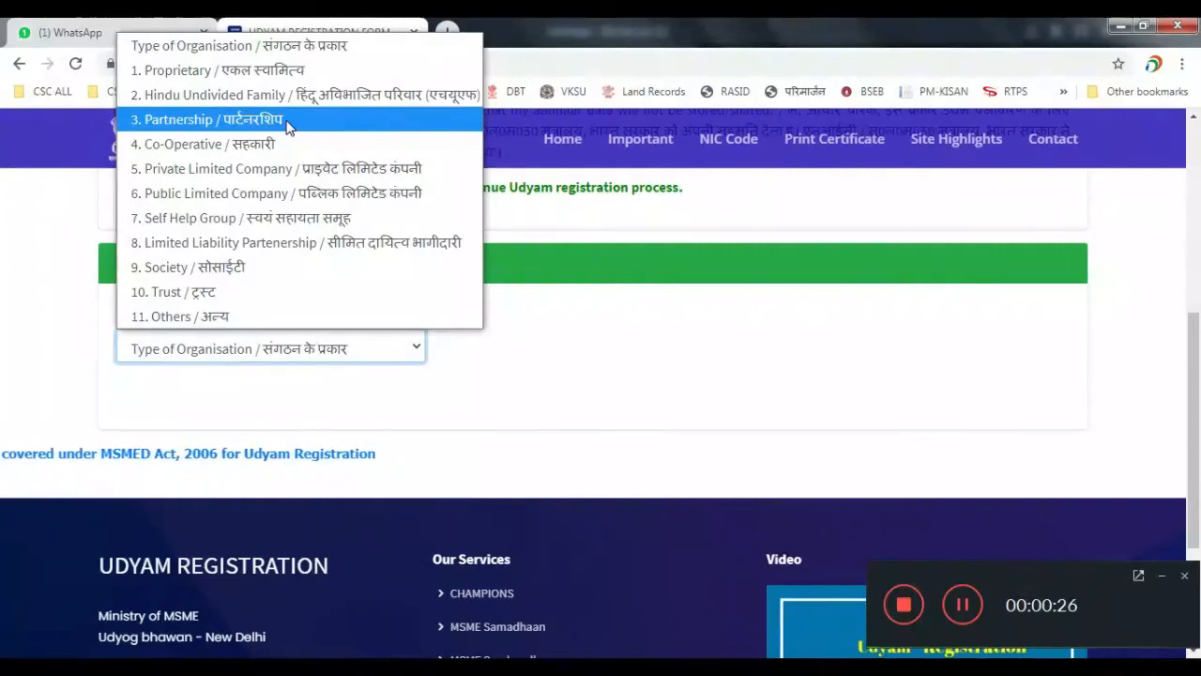
{"action": "left_click", "coordinate": [301, 75]}
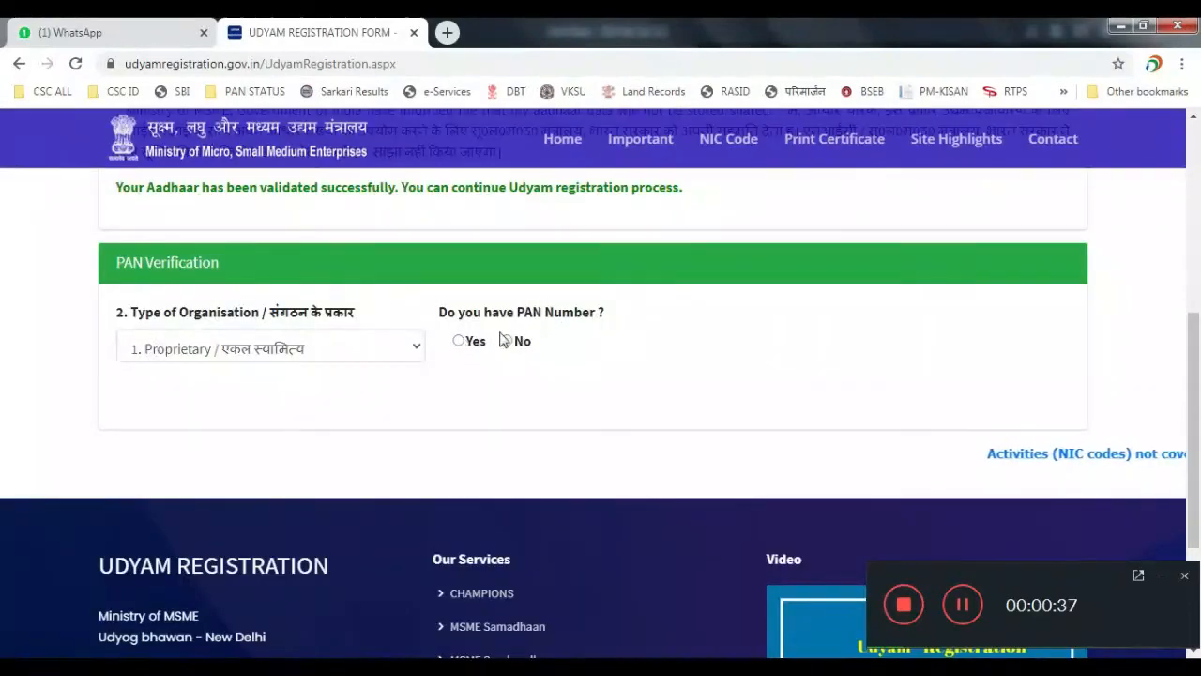
- Answer Yes to having a PAN number, enter the PAN number and validate it
{"action": "left_click", "coordinate": [458, 342]}
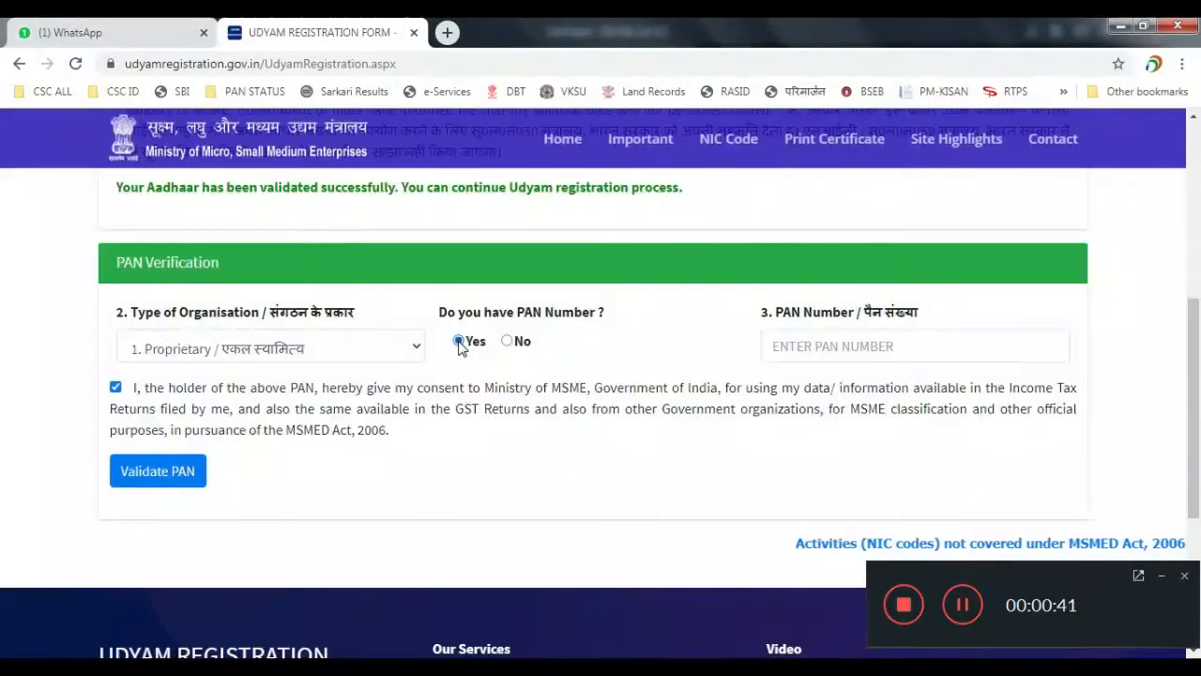
{"action": "left_click", "coordinate": [807, 344]}
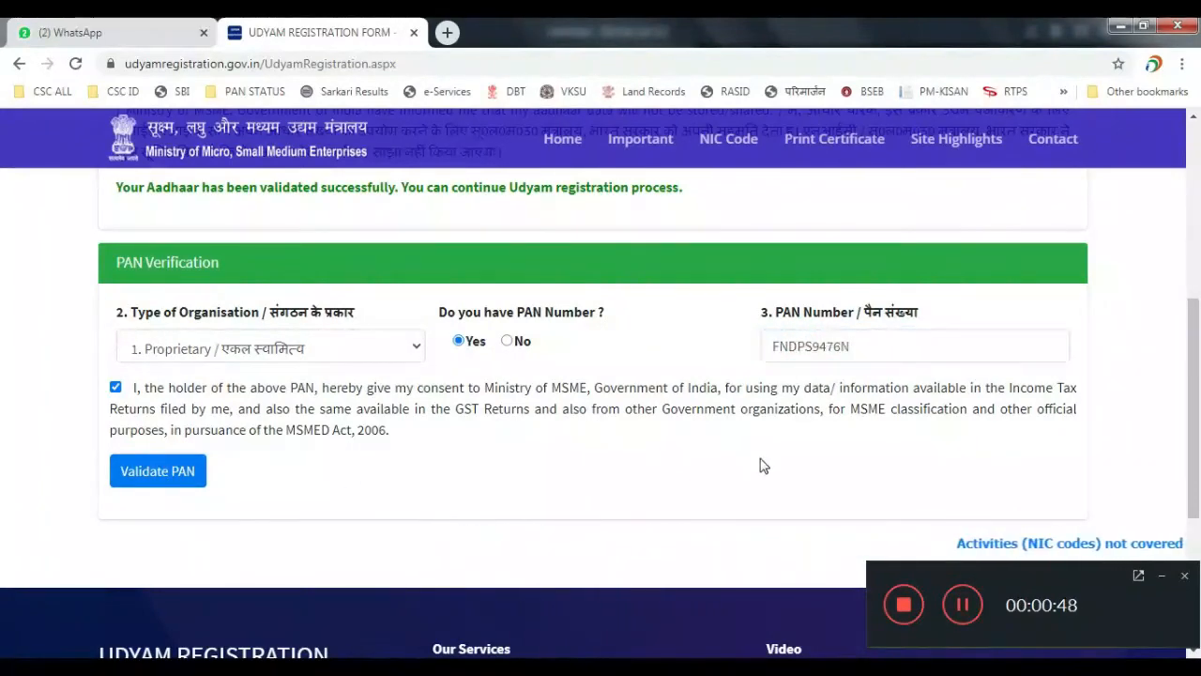
{"action": "left_click", "coordinate": [180, 472]}
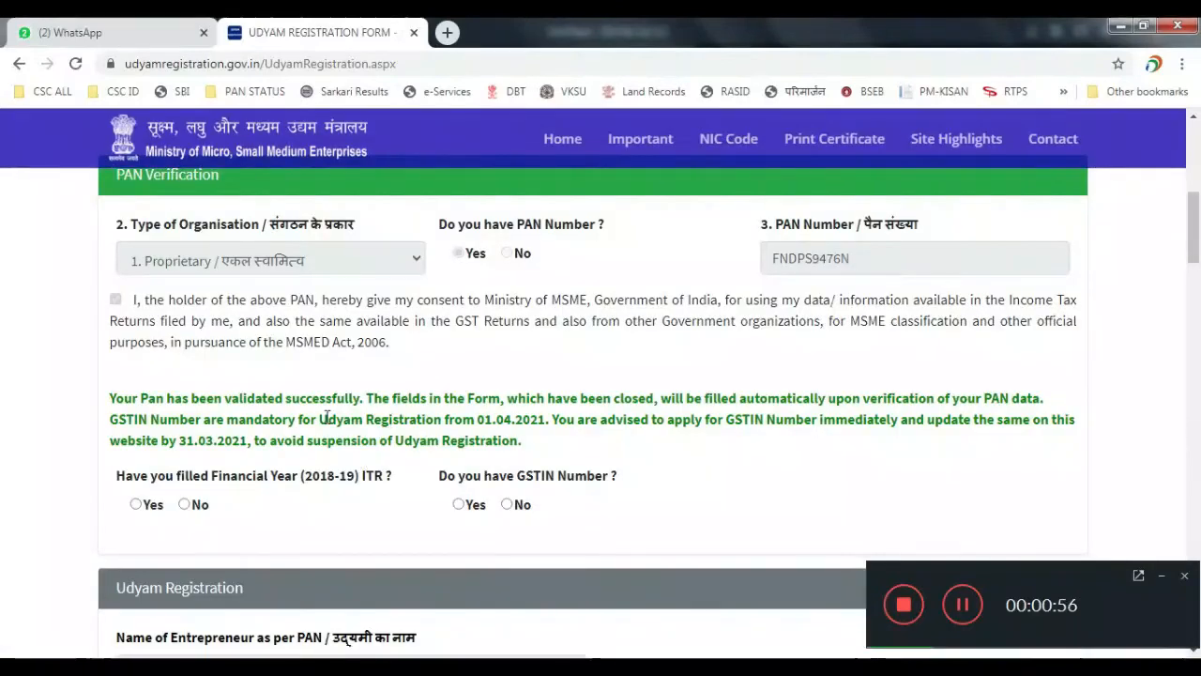
- Answer No to both the Financial Year 2018-19 ITR question and the GSTIN number question
{"action": "scroll", "coordinate": [324, 425], "scroll_direction": "down", "scroll_amount": 2}
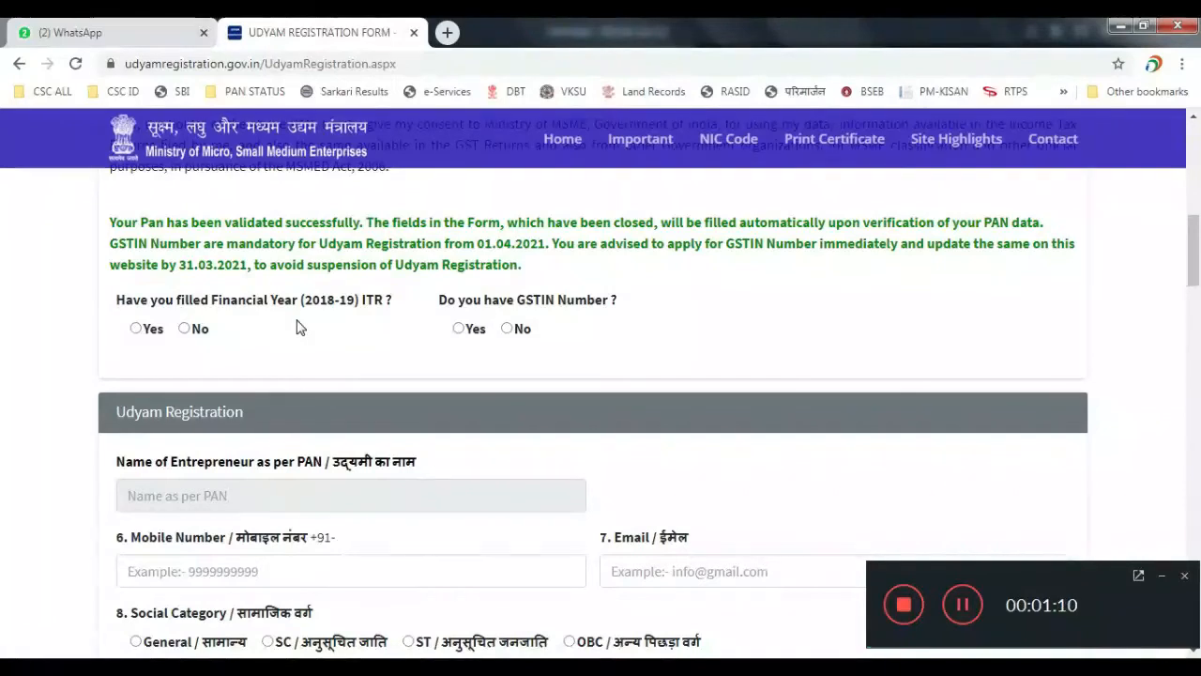
{"action": "left_click", "coordinate": [187, 329]}
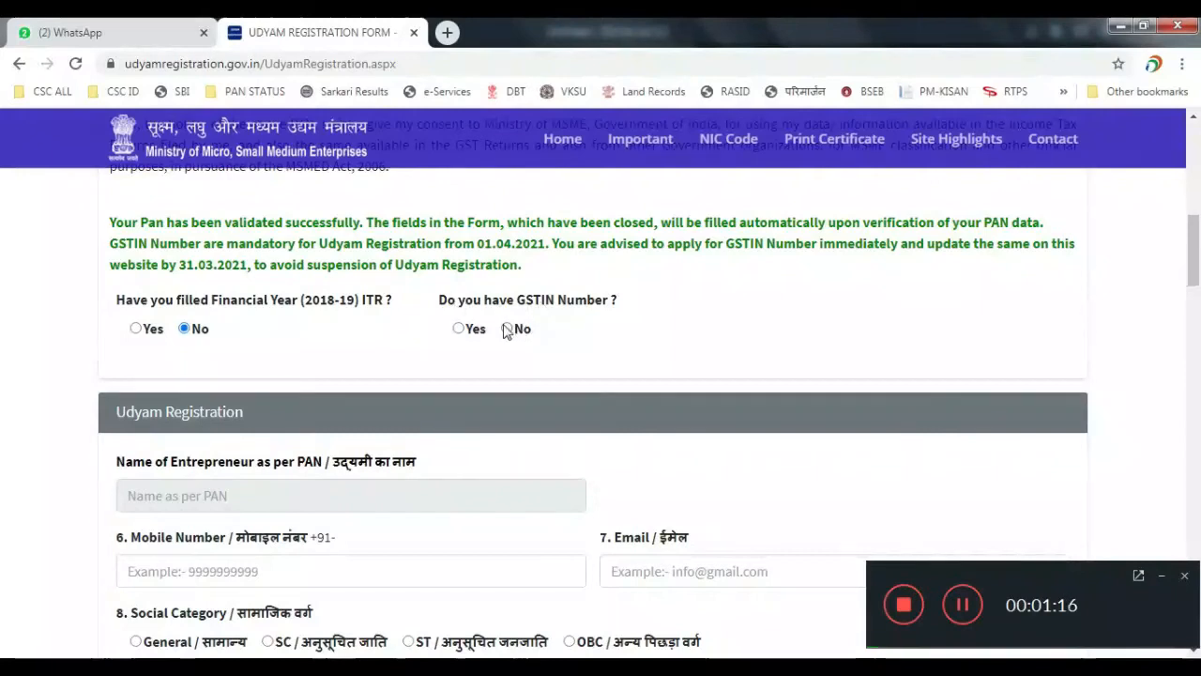
{"action": "scroll", "coordinate": [472, 384], "scroll_direction": "down", "scroll_amount": 2}
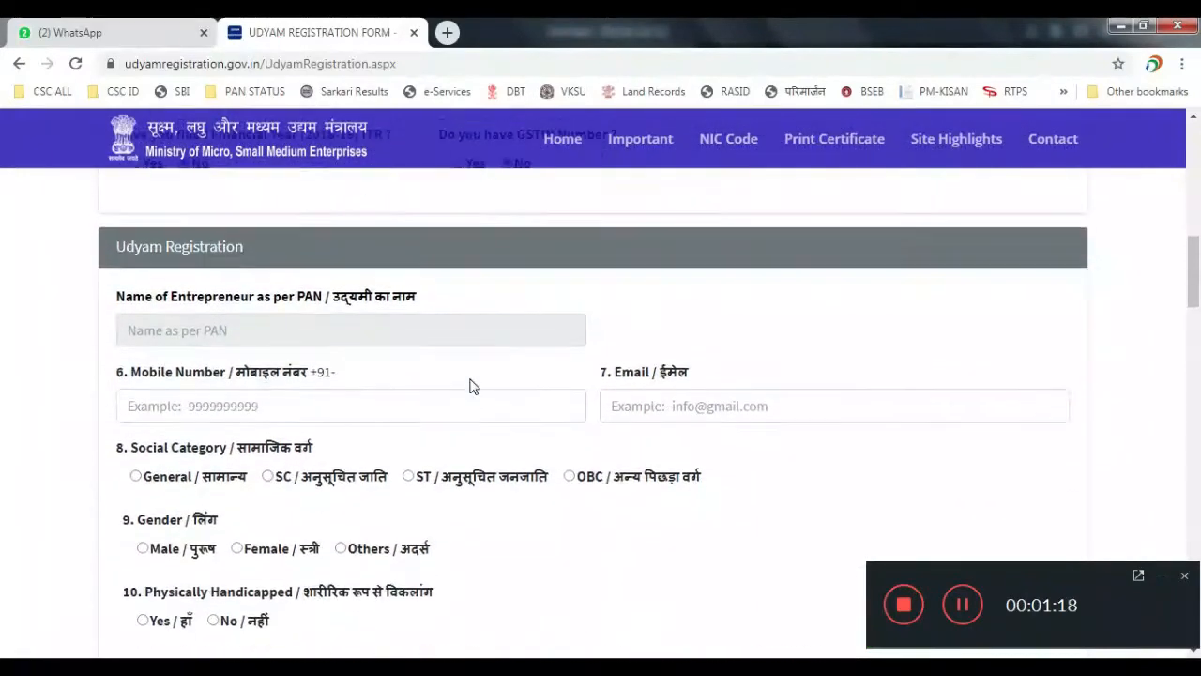
- Review the entrepreneur's detail fields: PAN name, mobile number, email, social category, gender and physically handicapped status
{"action": "left_click", "coordinate": [262, 326]}
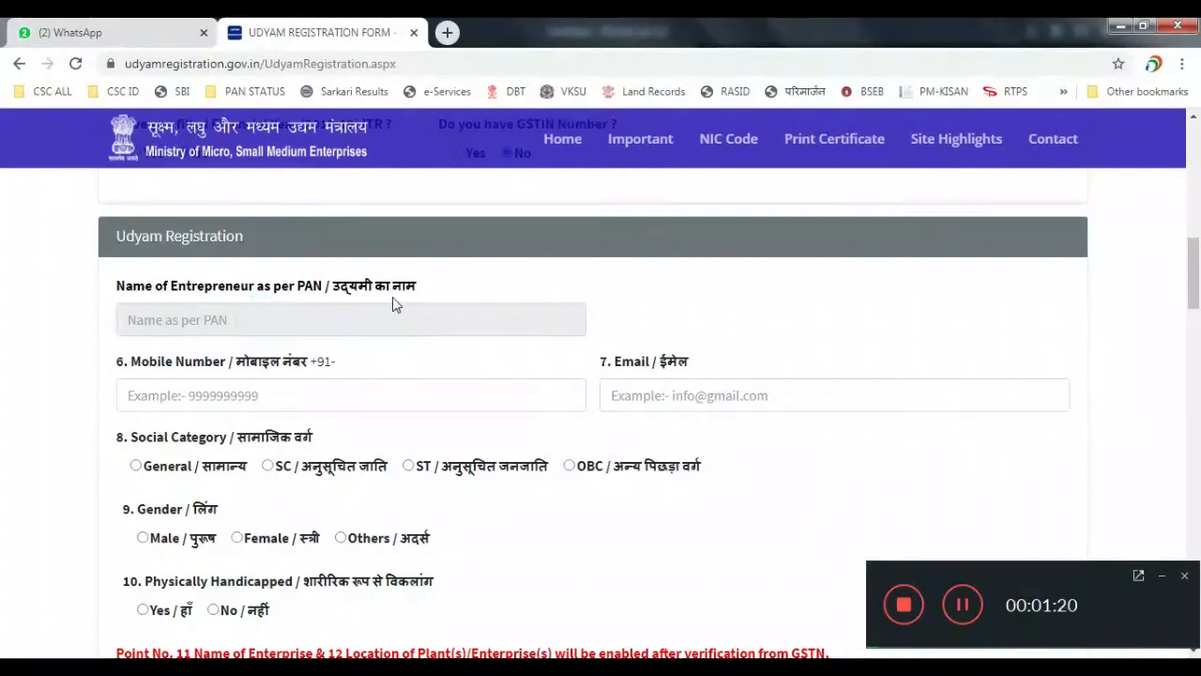
{"action": "scroll", "coordinate": [394, 305], "scroll_direction": "down", "scroll_amount": 1}
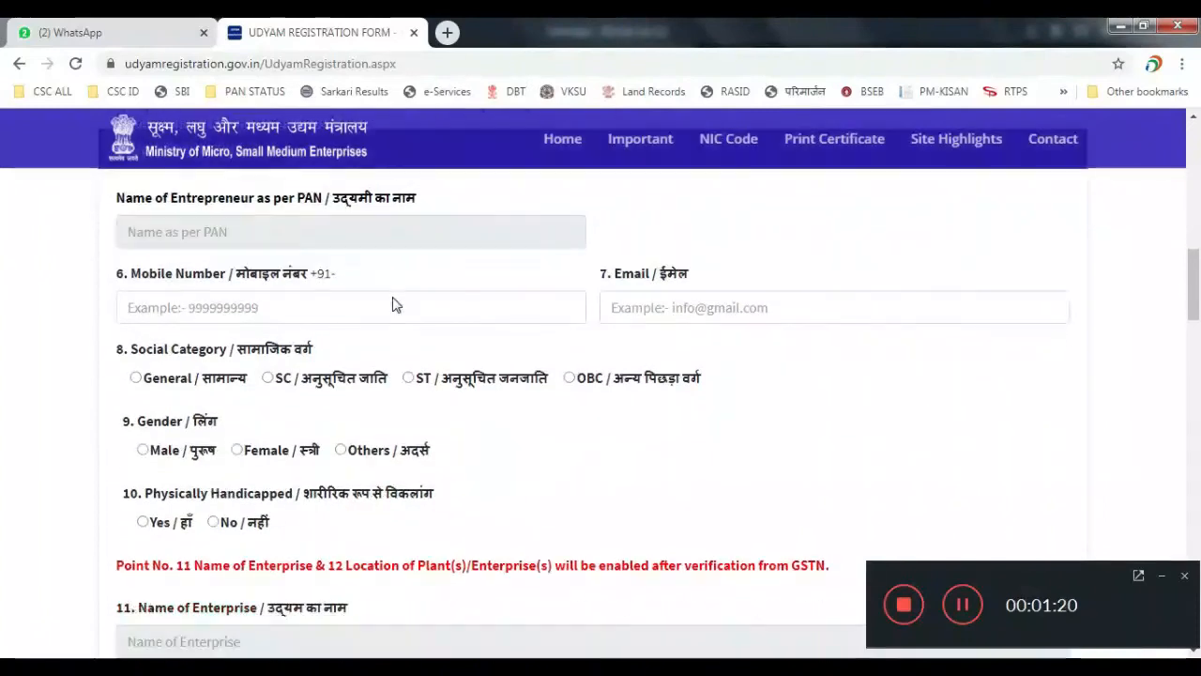
{"action": "left_click", "coordinate": [304, 305]}
{"action": "left_click", "coordinate": [654, 313]}
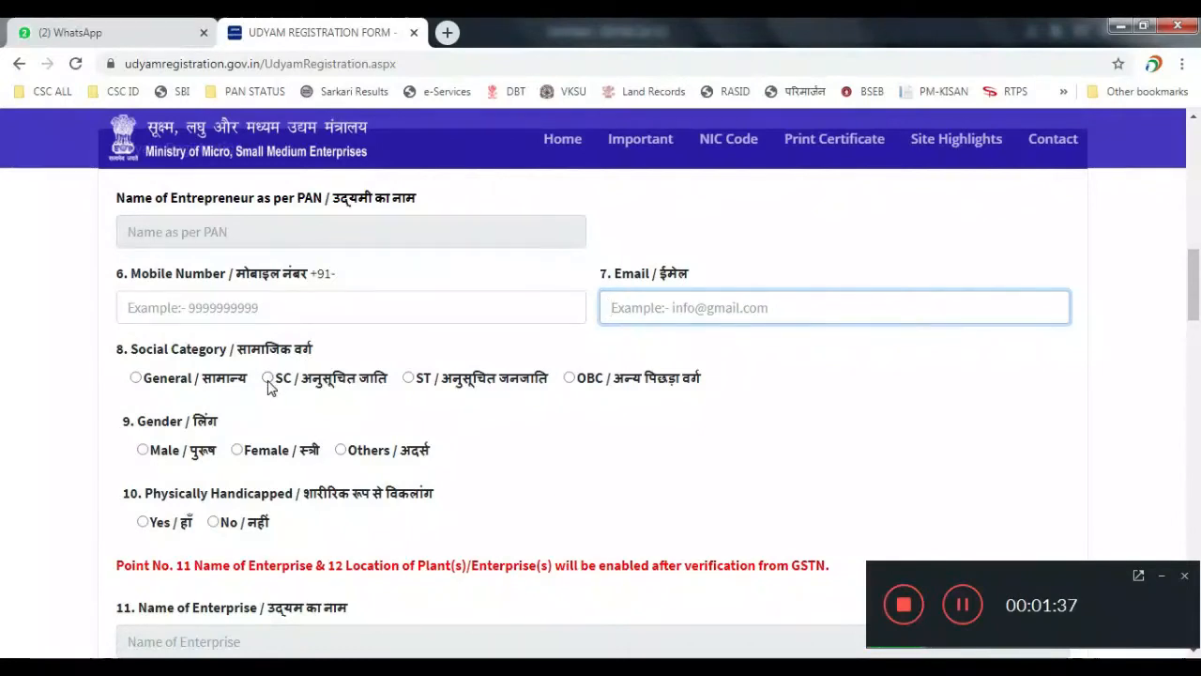
{"action": "scroll", "coordinate": [341, 340], "scroll_direction": "down", "scroll_amount": 1}
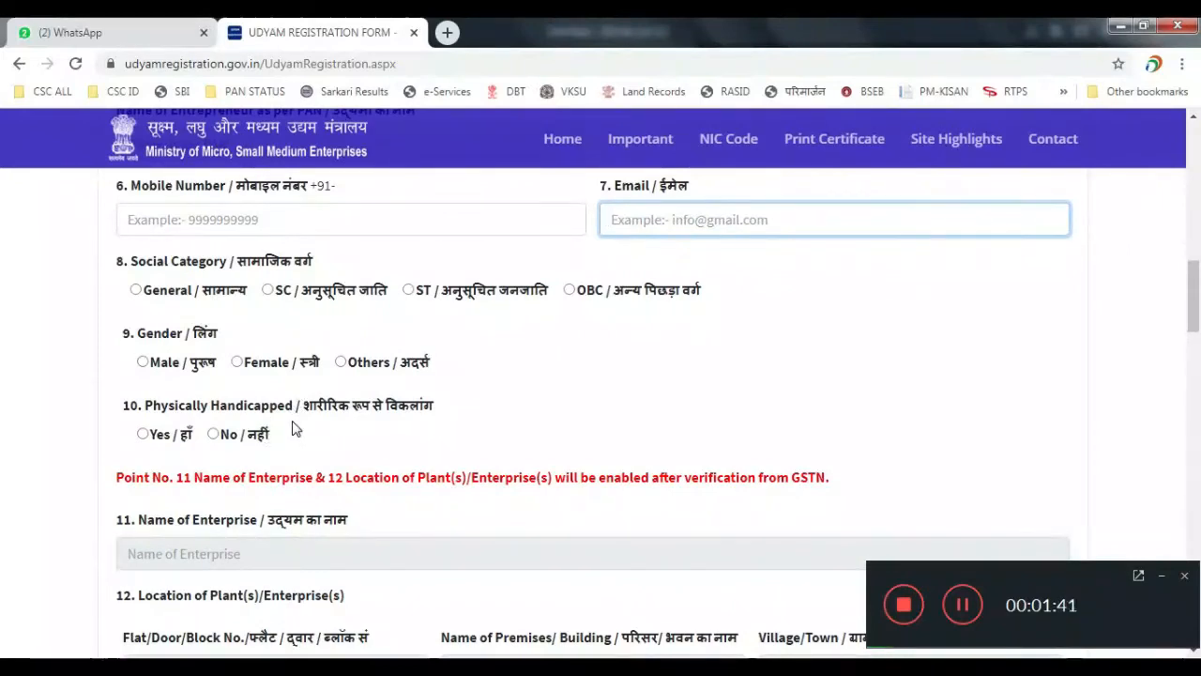
{"action": "scroll", "coordinate": [293, 429], "scroll_direction": "down", "scroll_amount": 1}
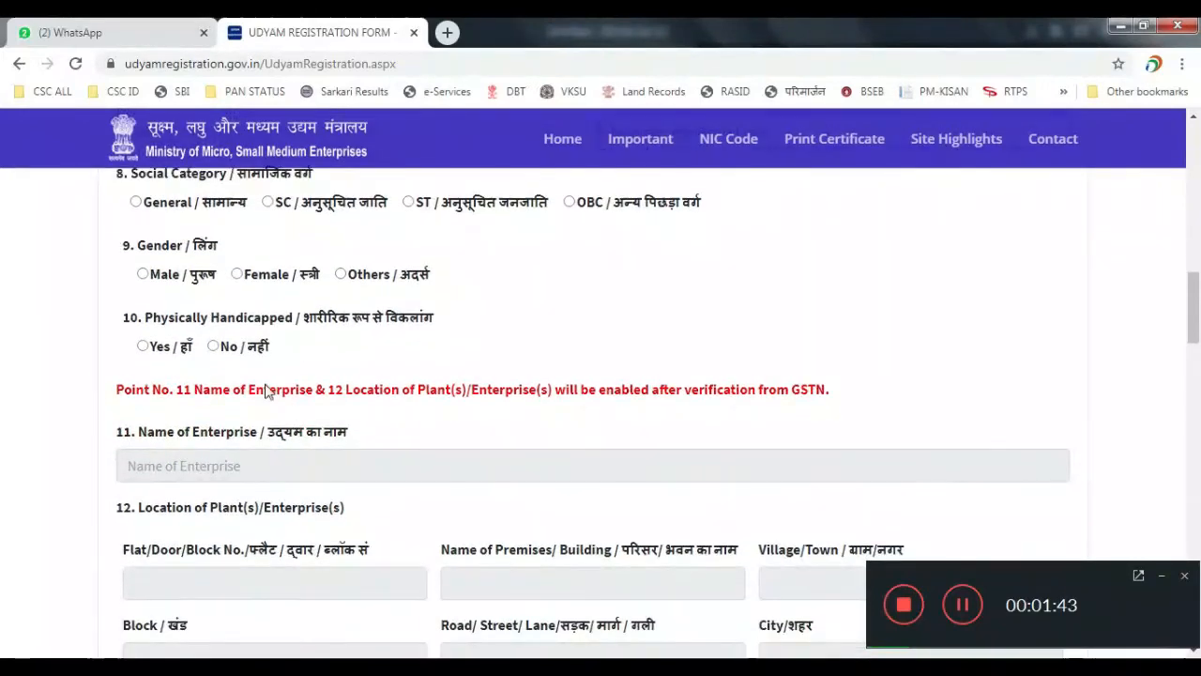
{"action": "scroll", "coordinate": [244, 375], "scroll_direction": "down", "scroll_amount": 1}
- Examine the enterprise fields from name, plant location and official address through previous registration, enterprise status, bank details and major activity
{"action": "left_click", "coordinate": [184, 377]}
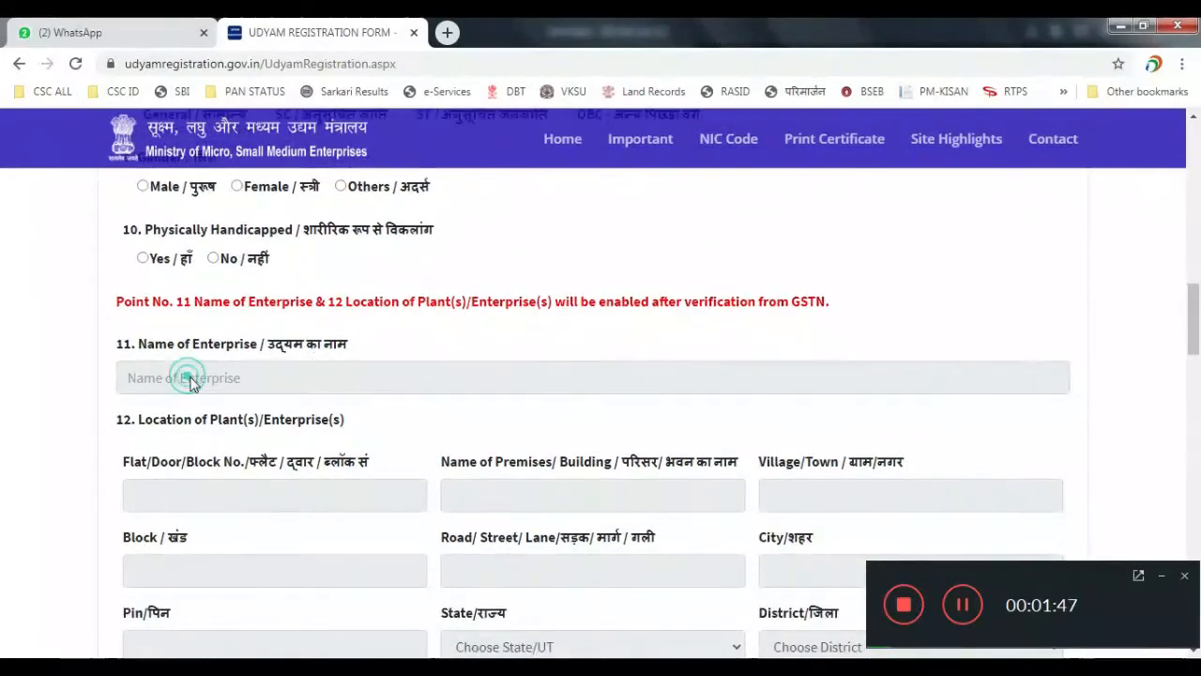
{"action": "scroll", "coordinate": [267, 402], "scroll_direction": "down", "scroll_amount": 2}
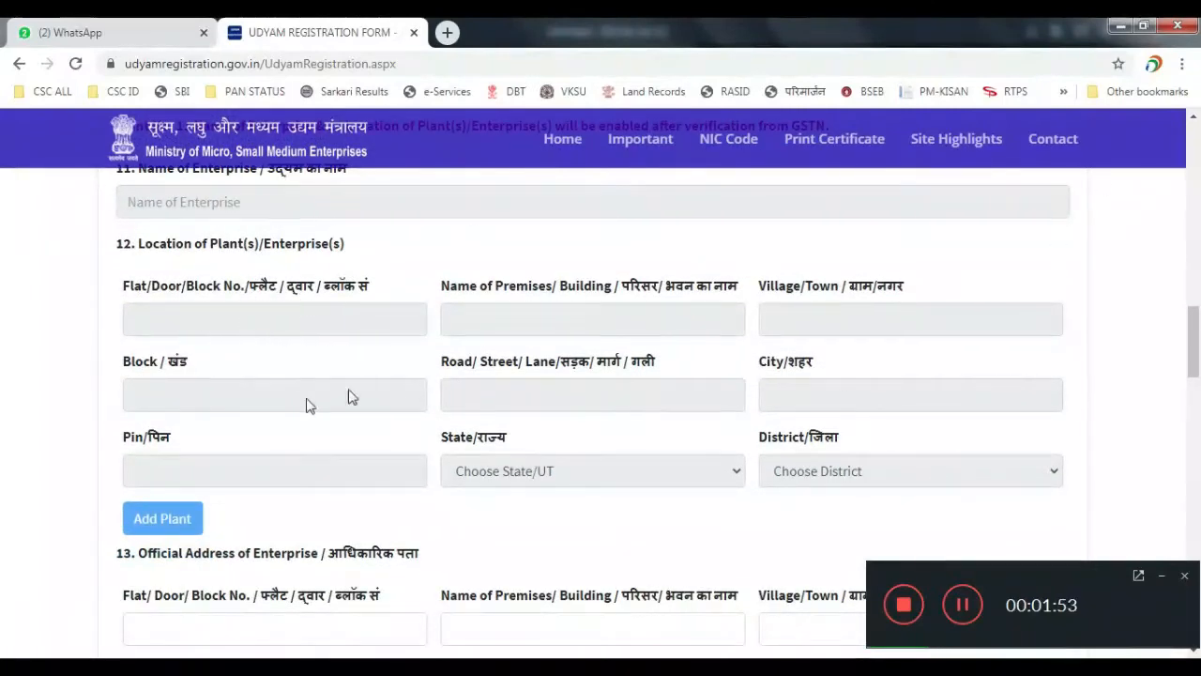
{"action": "scroll", "coordinate": [310, 406], "scroll_direction": "up", "scroll_amount": 2}
{"action": "scroll", "coordinate": [271, 367], "scroll_direction": "down", "scroll_amount": 1}
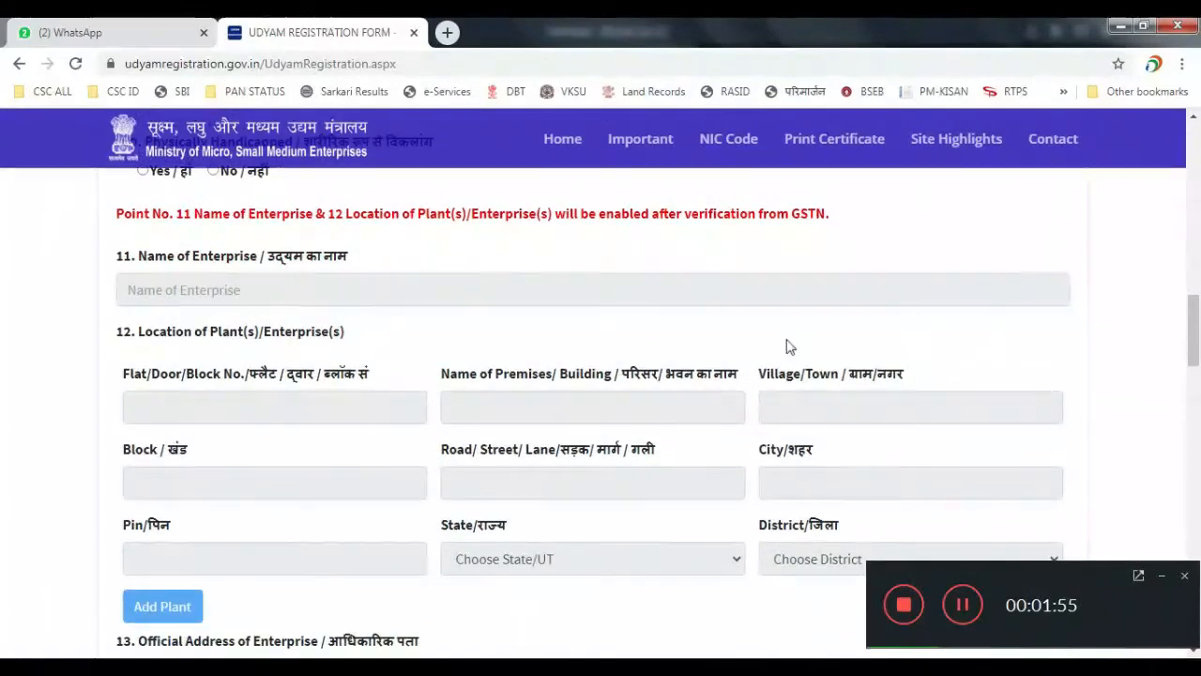
{"action": "scroll", "coordinate": [490, 423], "scroll_direction": "down", "scroll_amount": 1}
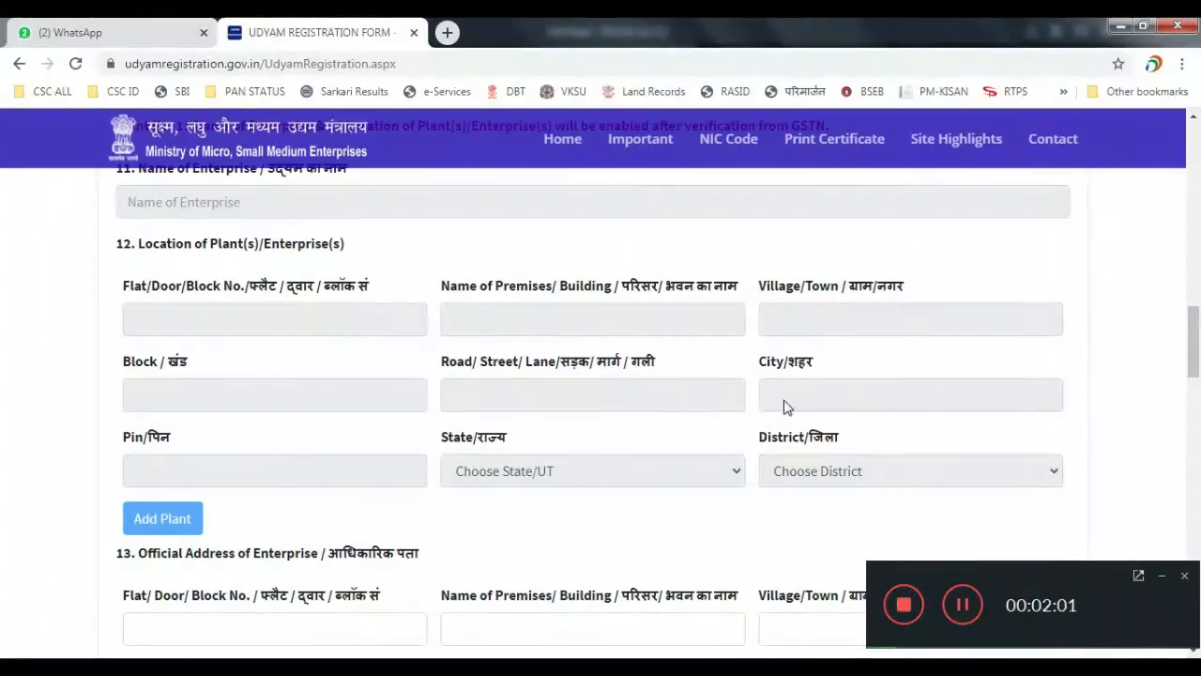
{"action": "scroll", "coordinate": [748, 424], "scroll_direction": "down", "scroll_amount": 1}
{"action": "scroll", "coordinate": [748, 424], "scroll_direction": "down", "scroll_amount": 3}
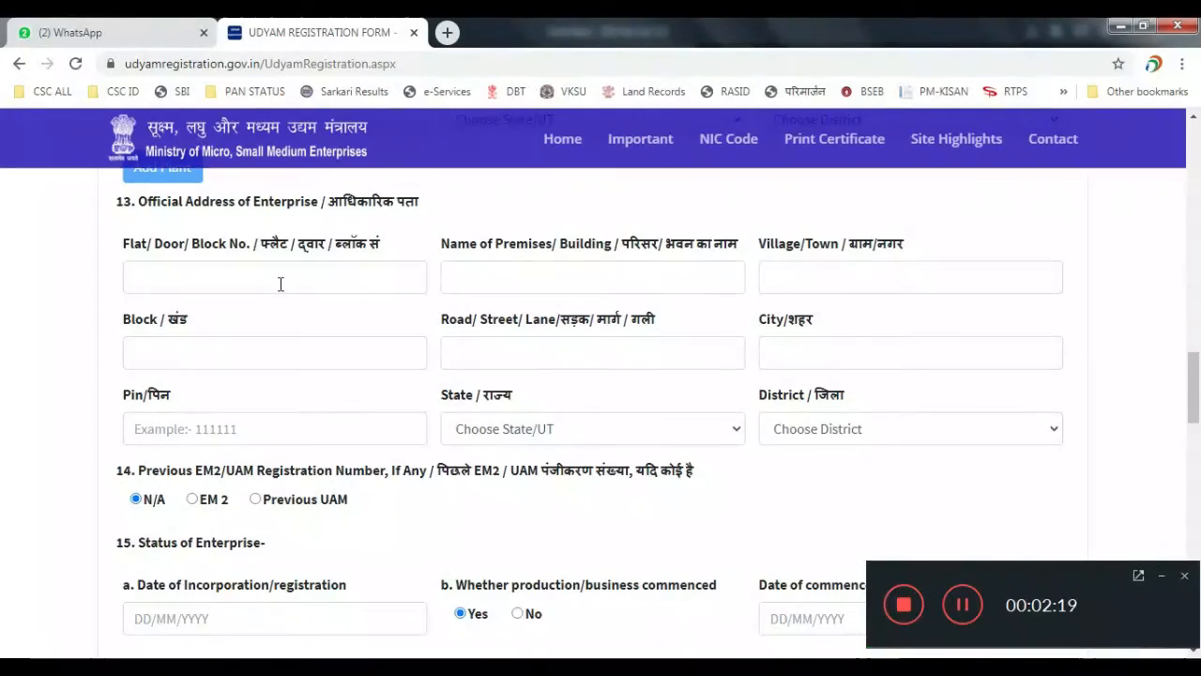
{"action": "scroll", "coordinate": [293, 324], "scroll_direction": "down", "scroll_amount": 2}
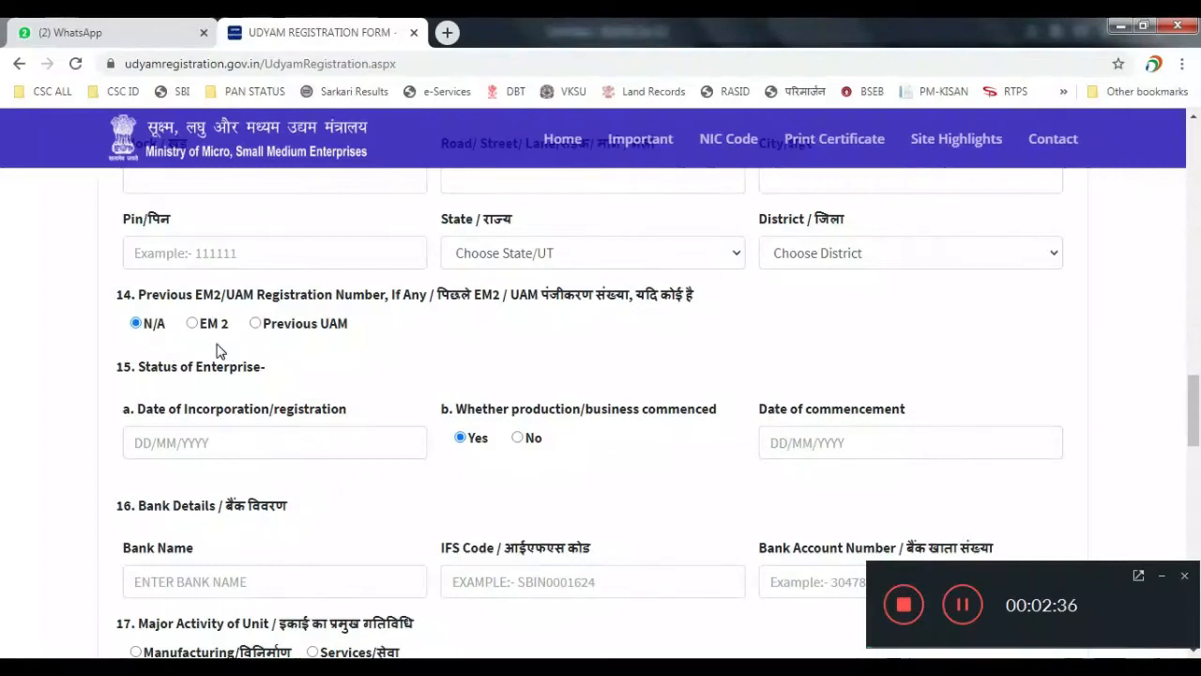
{"action": "scroll", "coordinate": [279, 429], "scroll_direction": "down", "scroll_amount": 1}
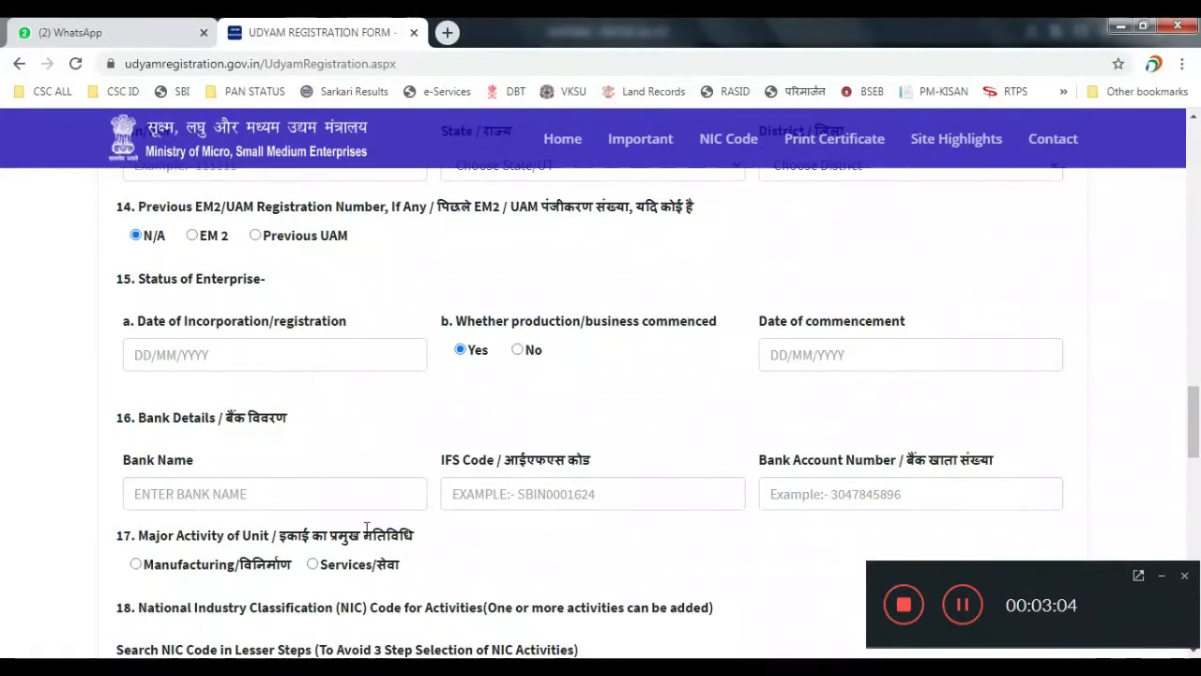
{"action": "scroll", "coordinate": [176, 461], "scroll_direction": "down", "scroll_amount": 1}
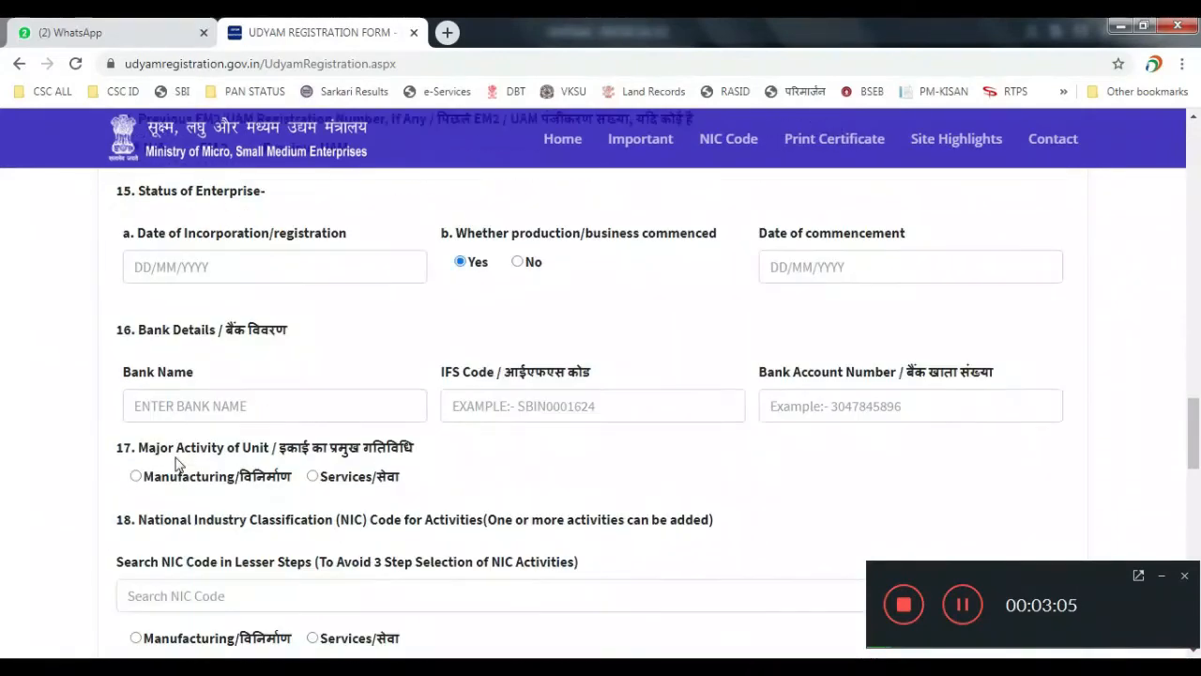
- Examine the bank details, major activity, NIC code and number of persons employed fields of the registration form
{"action": "left_click", "coordinate": [200, 403]}
{"action": "left_click", "coordinate": [472, 404]}
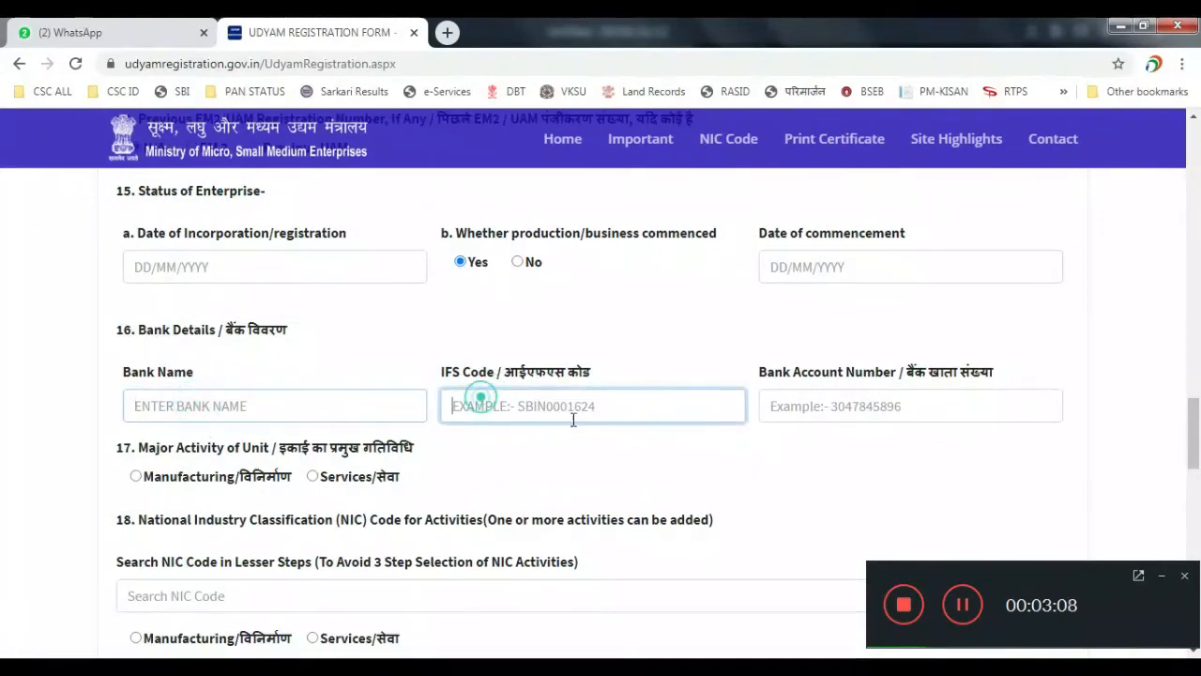
{"action": "left_click", "coordinate": [869, 403]}
{"action": "scroll", "coordinate": [395, 498], "scroll_direction": "down", "scroll_amount": 1}
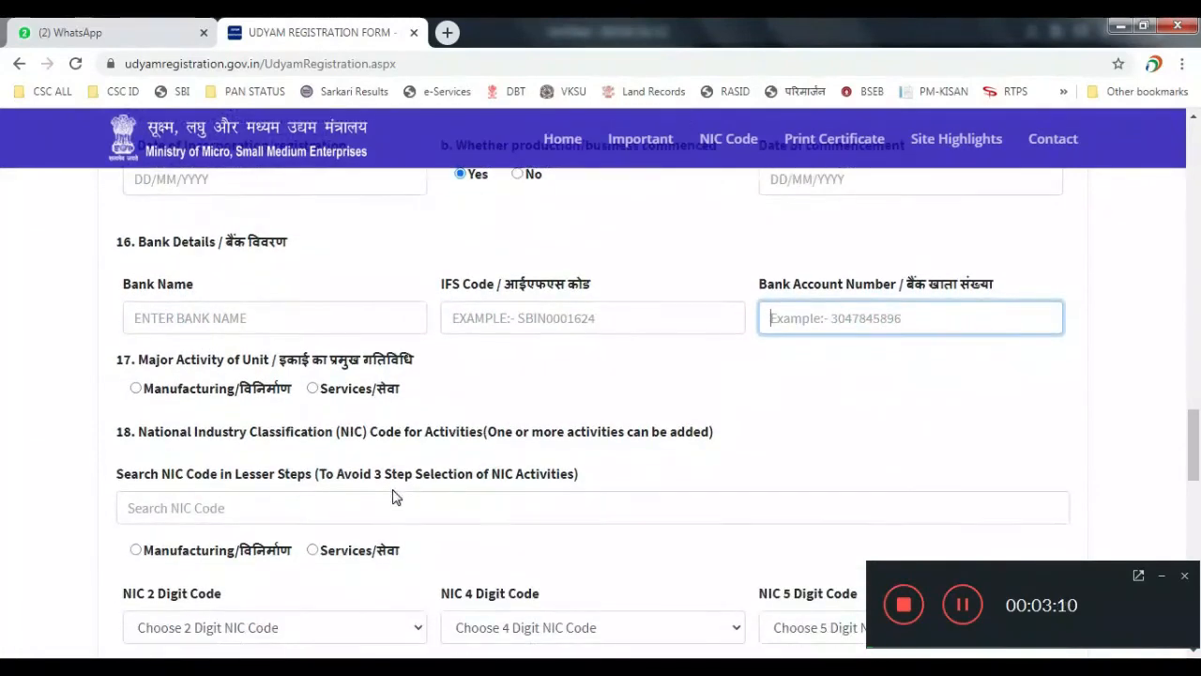
{"action": "scroll", "coordinate": [322, 394], "scroll_direction": "down", "scroll_amount": 2}
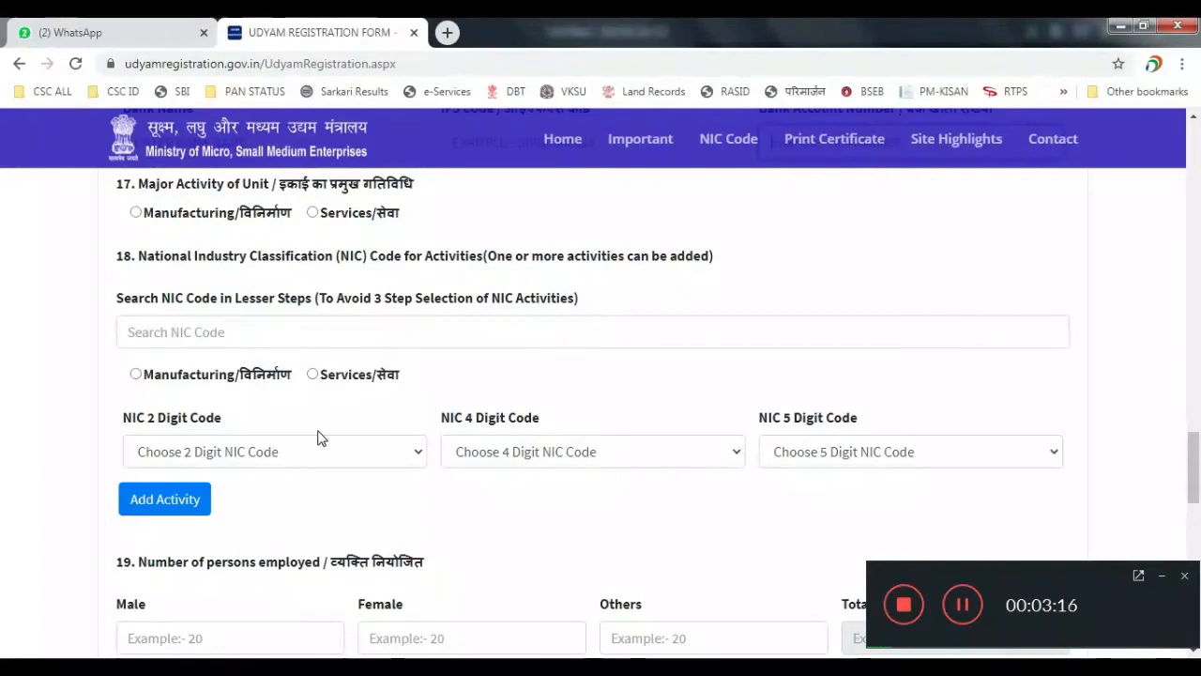
{"action": "scroll", "coordinate": [317, 437], "scroll_direction": "down", "scroll_amount": 1}
{"action": "scroll", "coordinate": [317, 437], "scroll_direction": "down", "scroll_amount": 2}
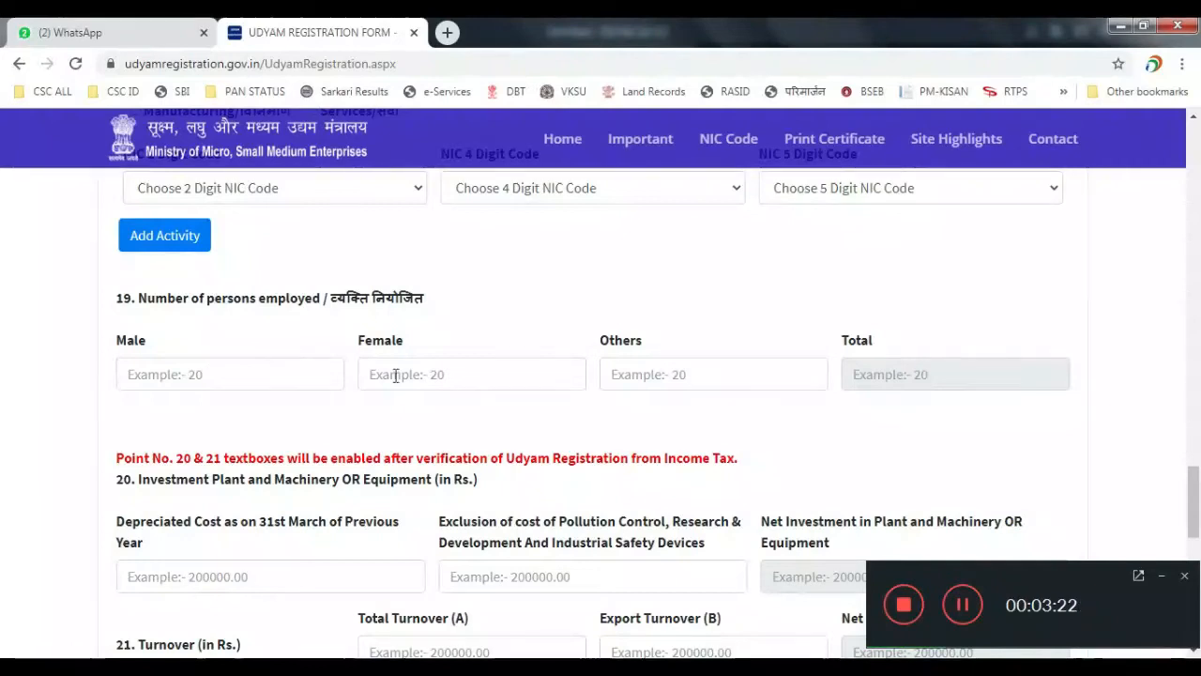
{"action": "scroll", "coordinate": [728, 365], "scroll_direction": "down", "scroll_amount": 1}
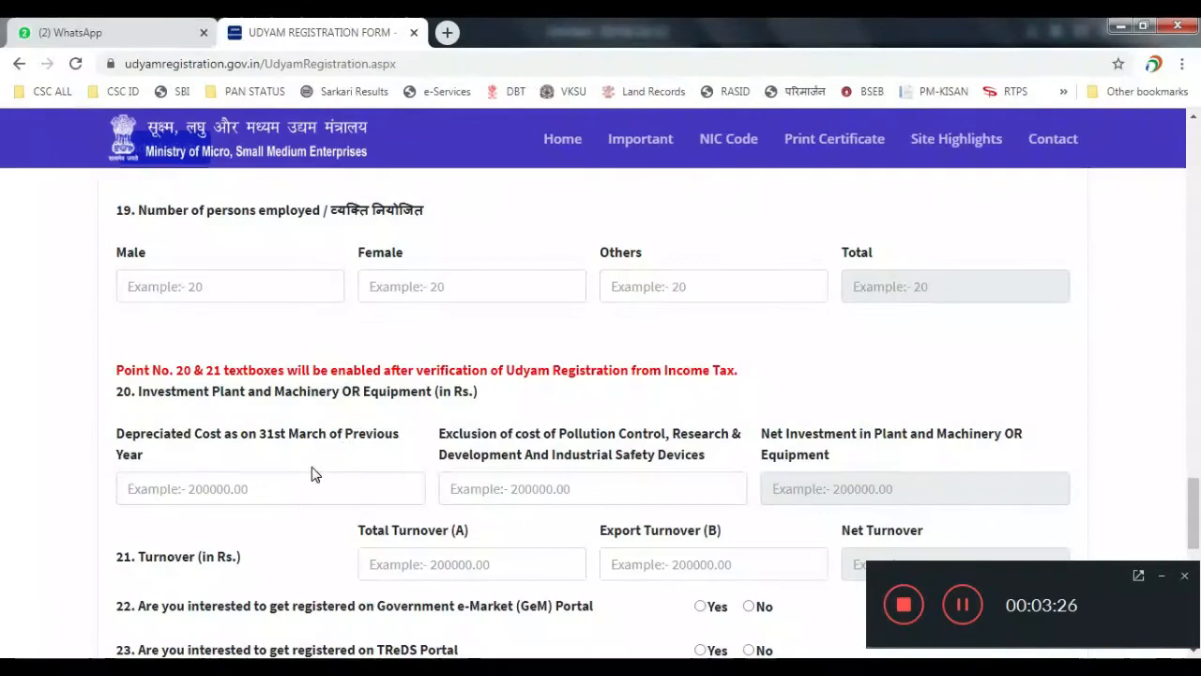
{"action": "scroll", "coordinate": [310, 472], "scroll_direction": "down", "scroll_amount": 1}
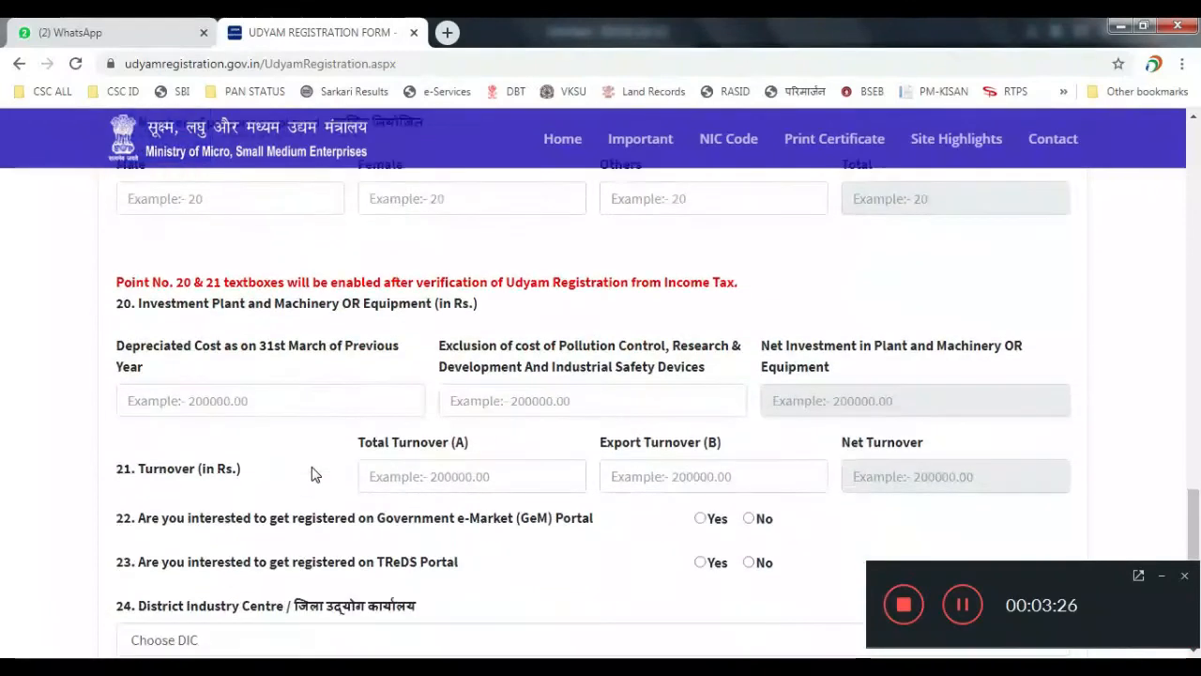
- Examine the plant and machinery investment, turnover, GeM and TReDS portal, District Industry Centre and declaration fields
{"action": "left_click", "coordinate": [276, 391]}
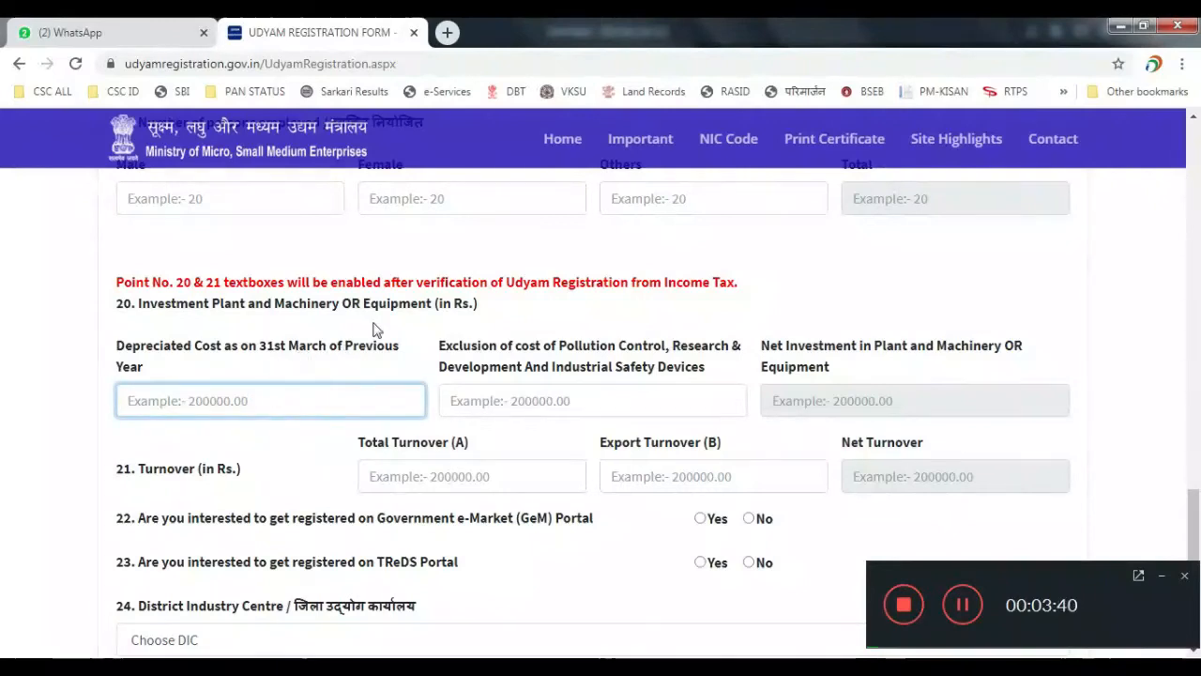
{"action": "left_click", "coordinate": [565, 400]}
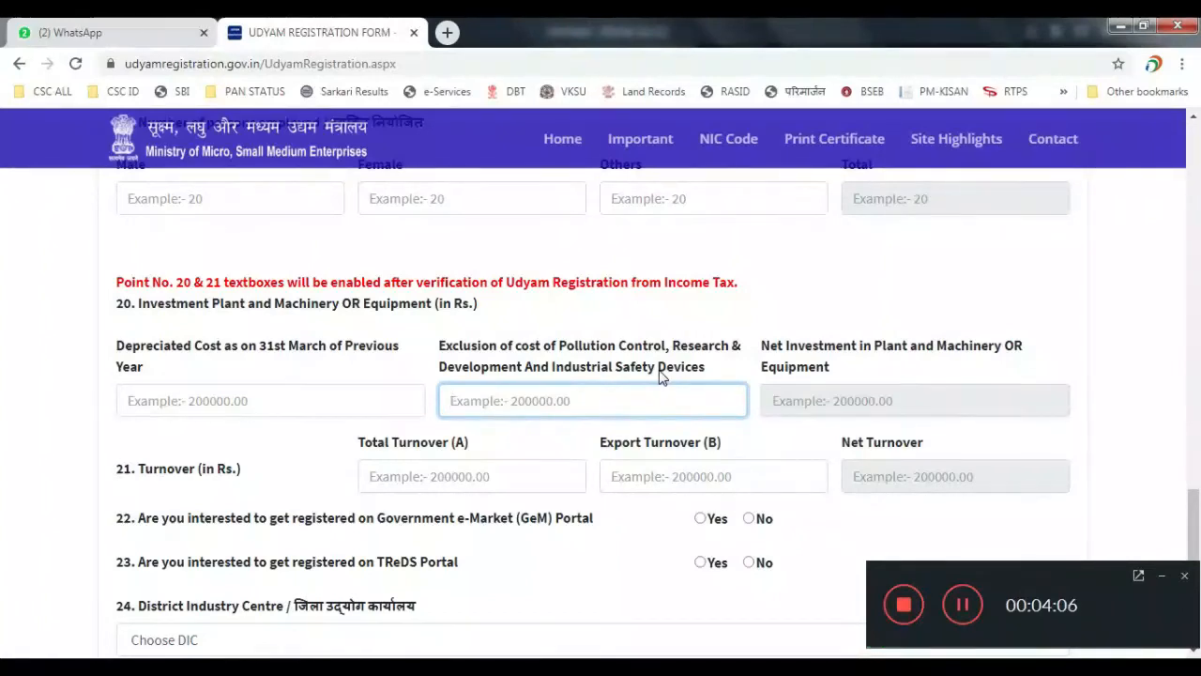
{"action": "left_click", "coordinate": [437, 477]}
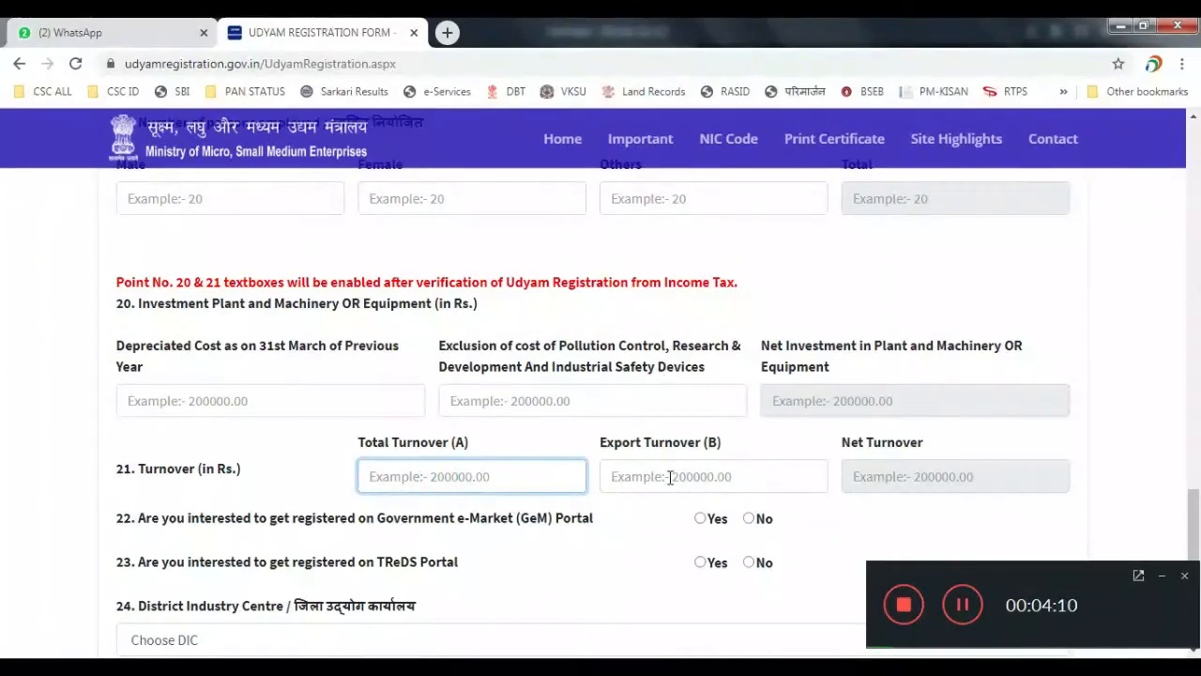
{"action": "left_click", "coordinate": [747, 474]}
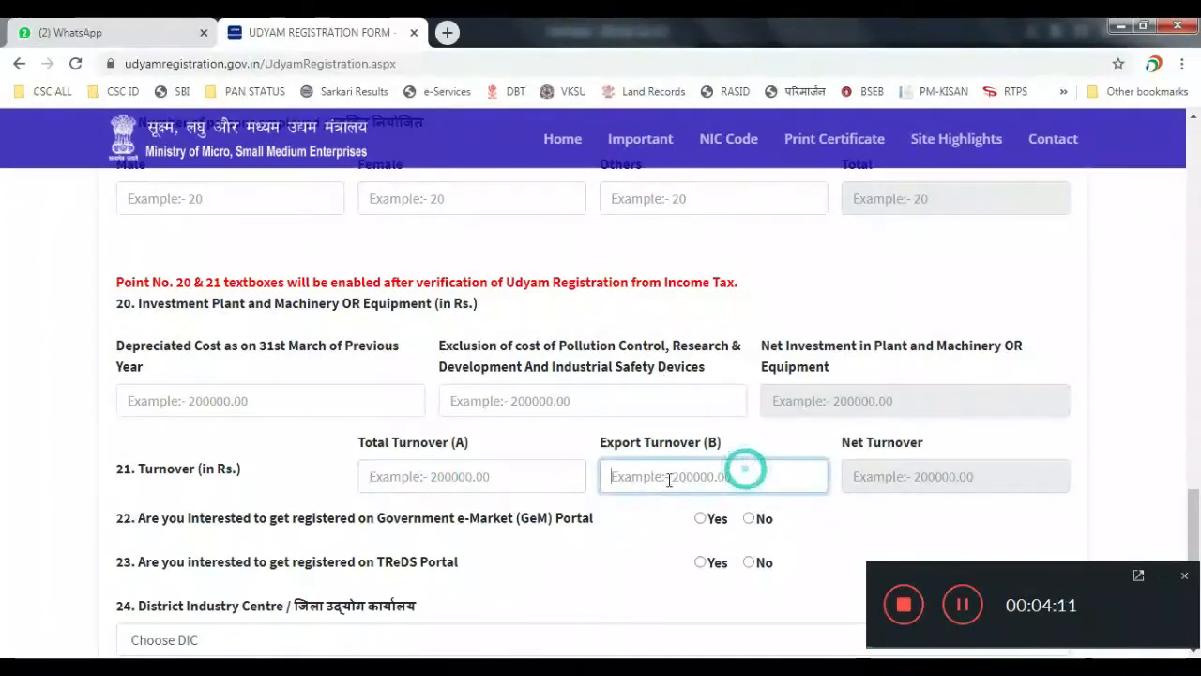
{"action": "left_click", "coordinate": [497, 478]}
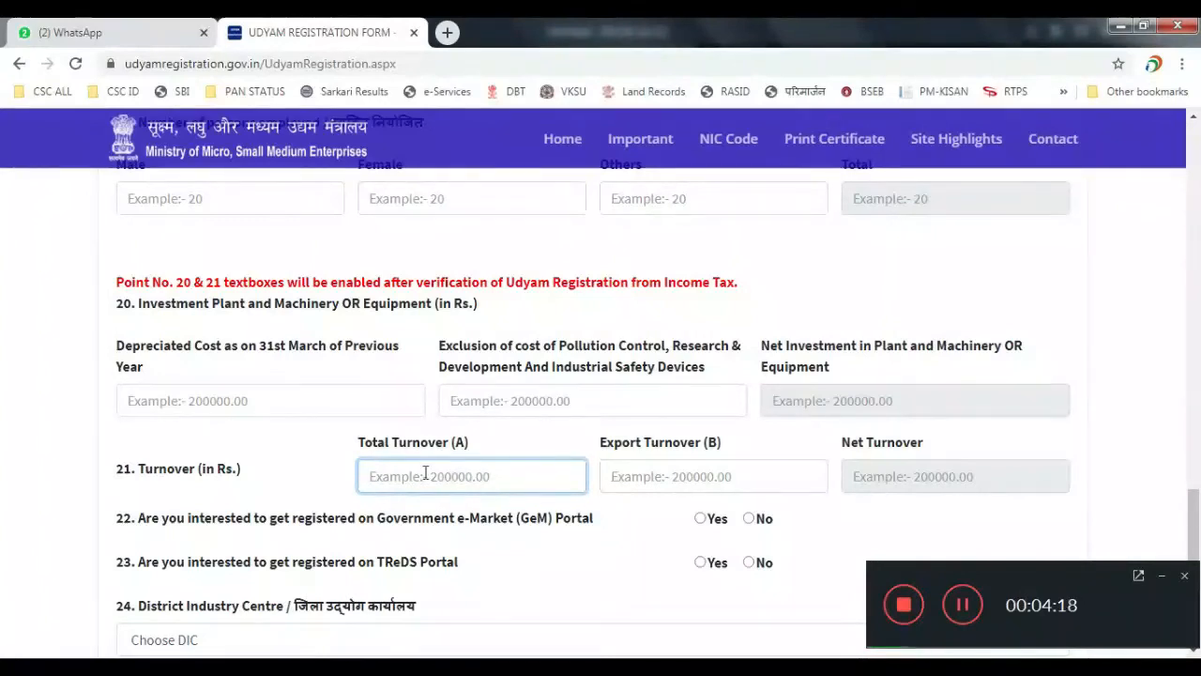
{"action": "left_click", "coordinate": [450, 476]}
{"action": "left_click", "coordinate": [692, 476]}
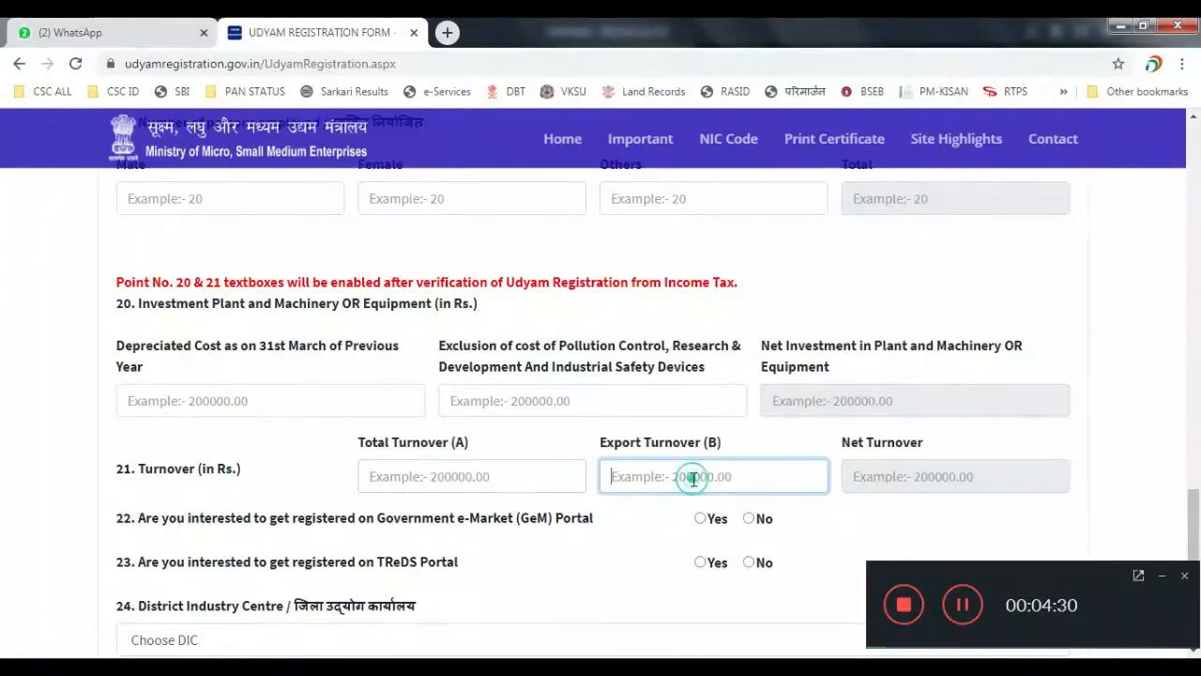
{"action": "scroll", "coordinate": [695, 476], "scroll_direction": "down", "scroll_amount": 1}
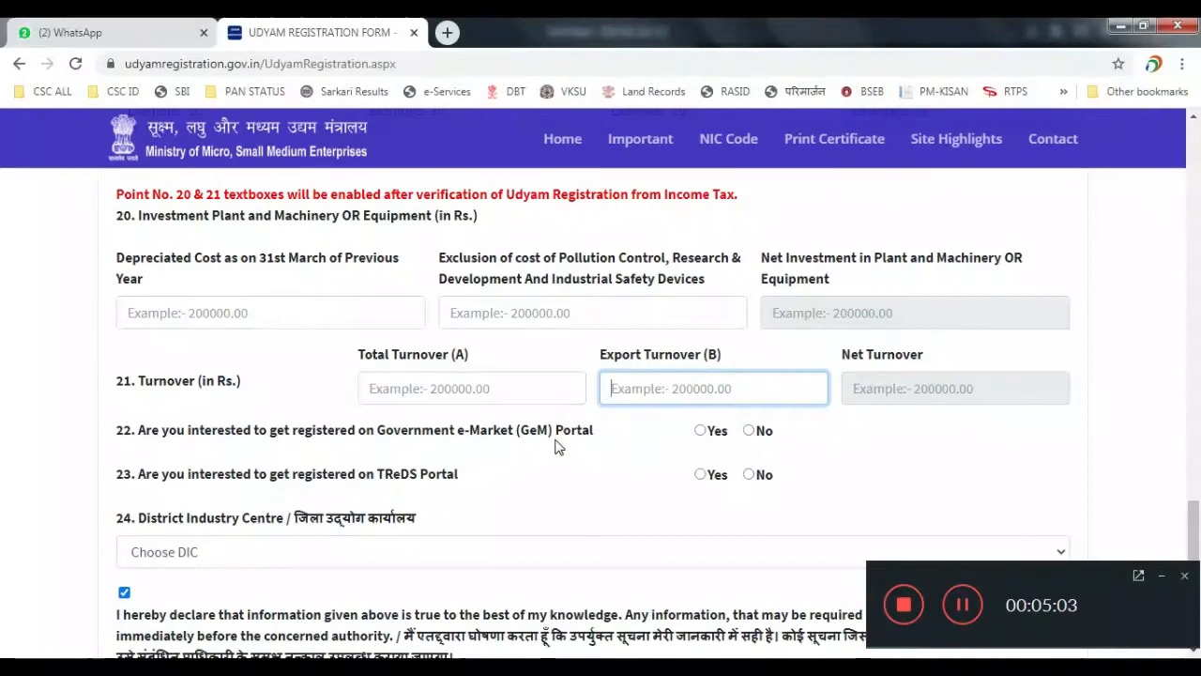
{"action": "left_click", "coordinate": [325, 550]}
{"action": "scroll", "coordinate": [347, 535], "scroll_direction": "down", "scroll_amount": 2}
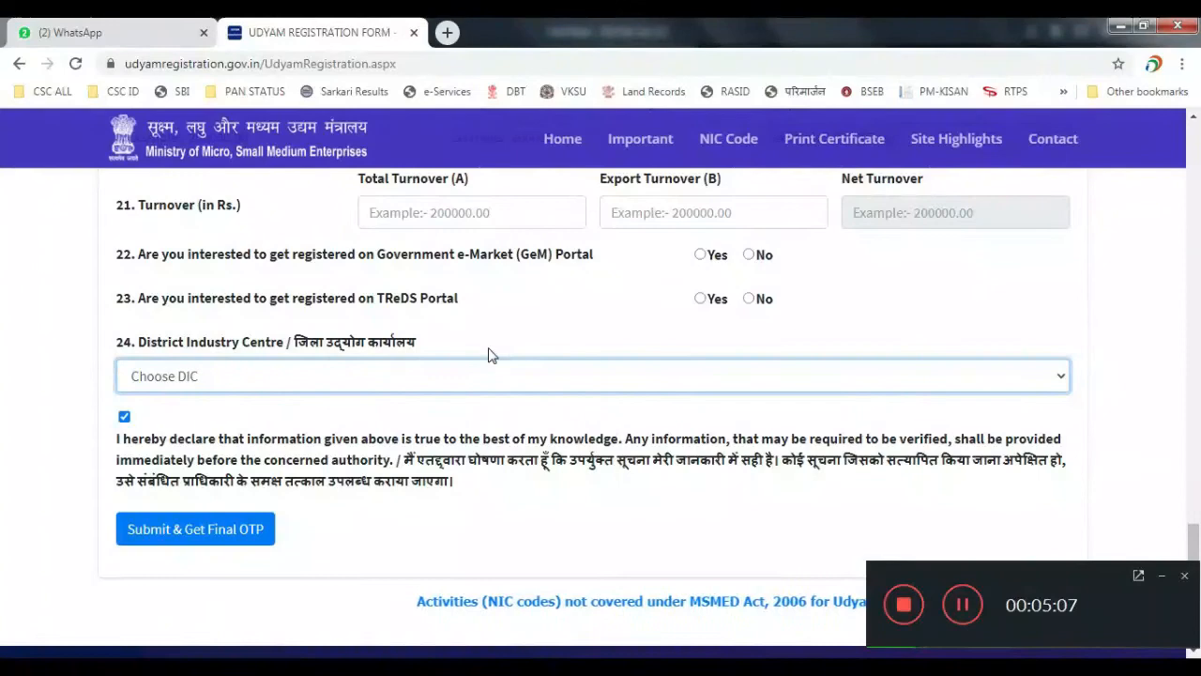
- Review the form entries from the entrepreneur's details through the official address, previous registration, date of commencement and bank details
{"action": "scroll", "coordinate": [498, 342], "scroll_direction": "up", "scroll_amount": 12}
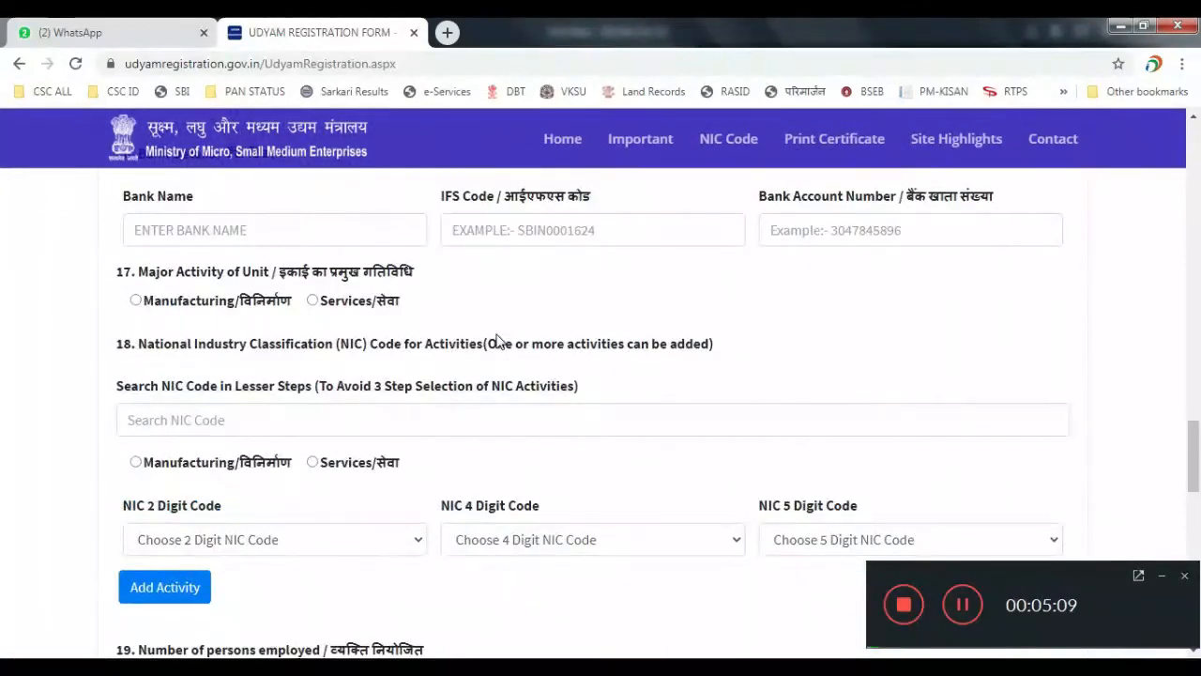
{"action": "scroll", "coordinate": [605, 298], "scroll_direction": "up", "scroll_amount": 3}
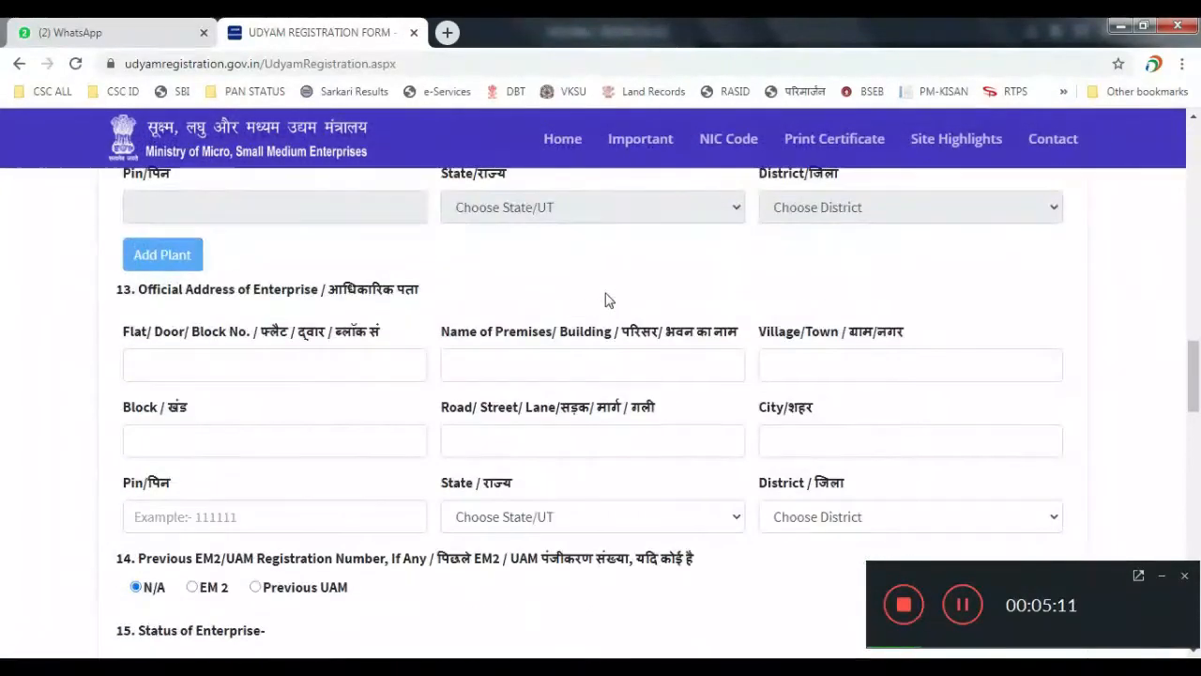
{"action": "scroll", "coordinate": [605, 298], "scroll_direction": "up", "scroll_amount": 1}
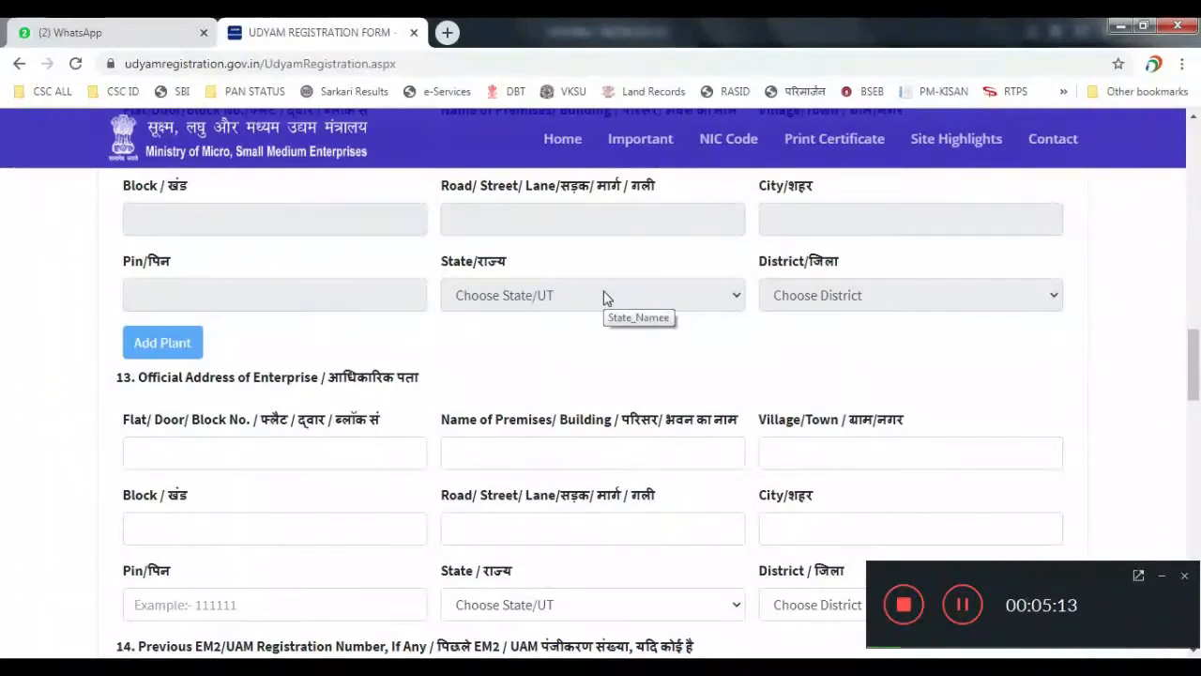
{"action": "scroll", "coordinate": [605, 299], "scroll_direction": "up", "scroll_amount": 5}
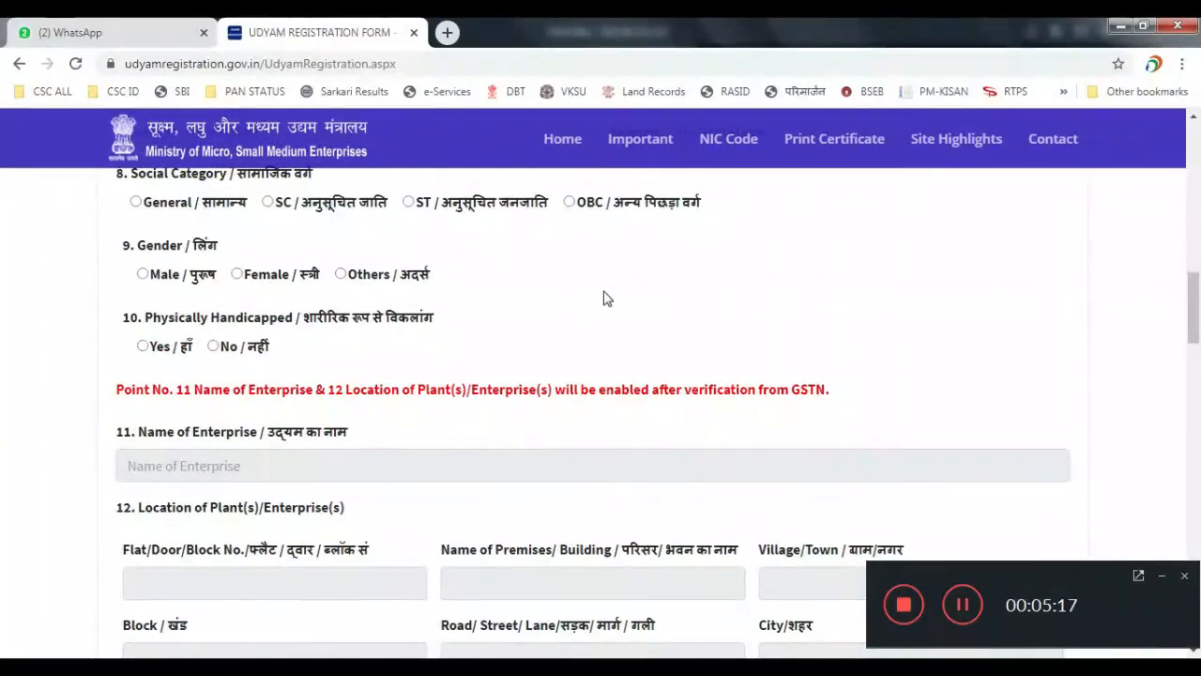
{"action": "scroll", "coordinate": [554, 489], "scroll_direction": "up", "scroll_amount": 4}
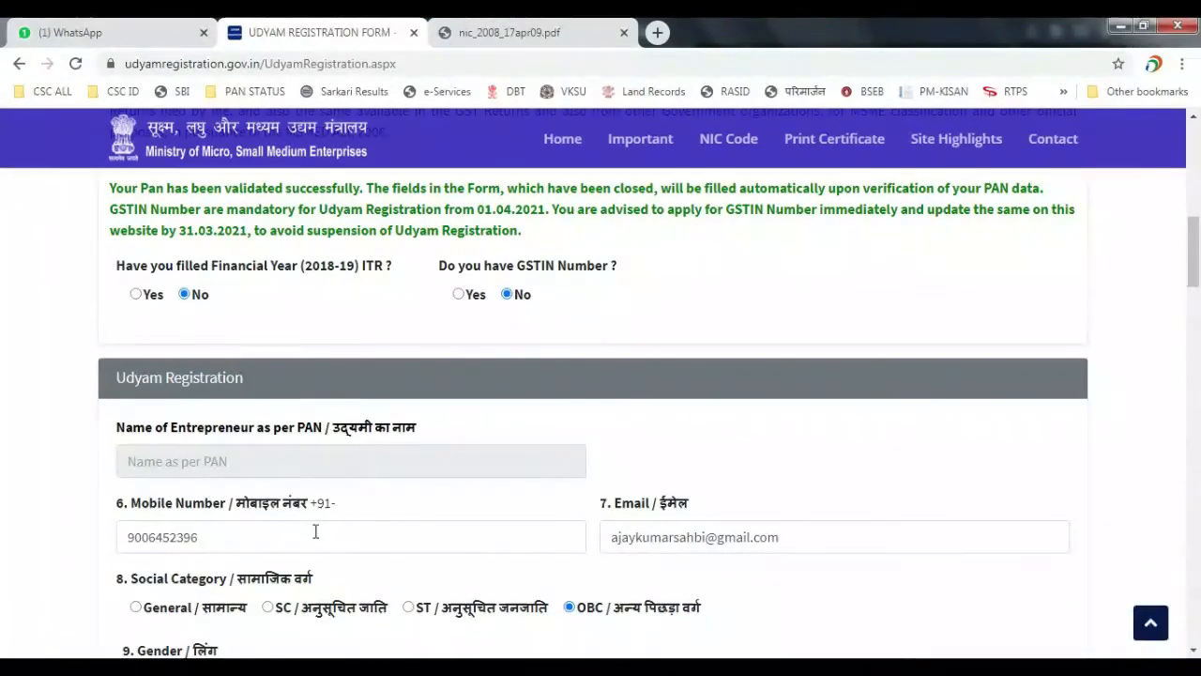
{"action": "scroll", "coordinate": [316, 537], "scroll_direction": "down", "scroll_amount": 1}
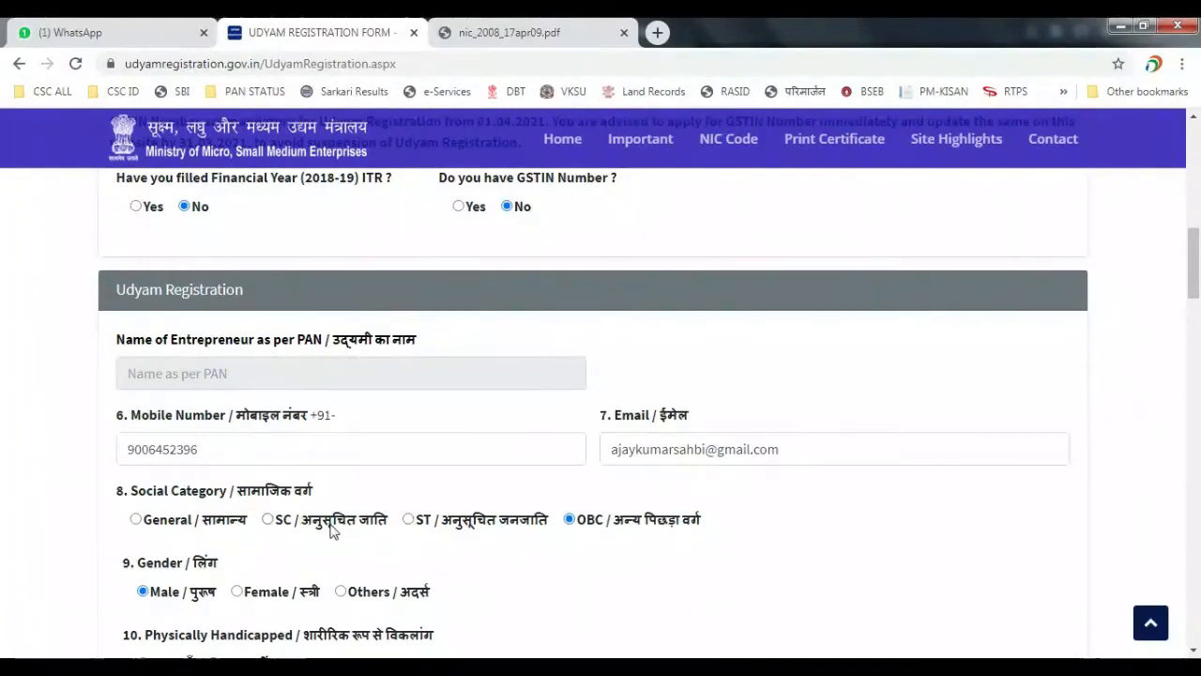
{"action": "scroll", "coordinate": [136, 552], "scroll_direction": "down", "scroll_amount": 1}
{"action": "scroll", "coordinate": [181, 549], "scroll_direction": "down", "scroll_amount": 2}
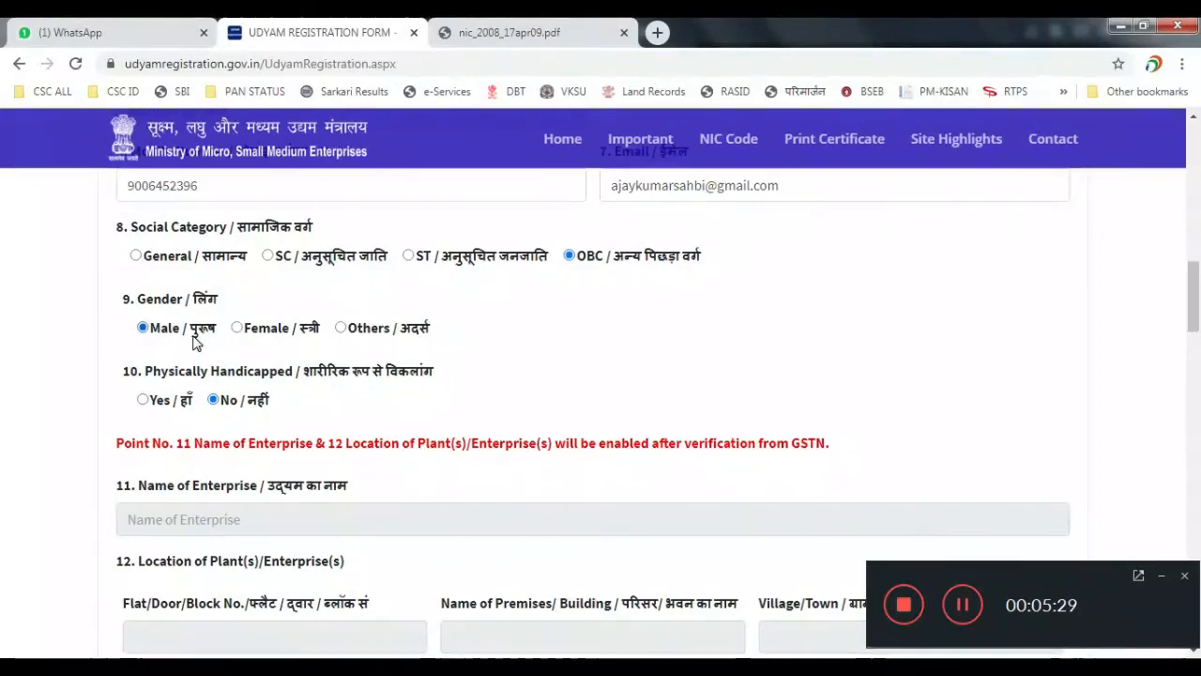
{"action": "scroll", "coordinate": [316, 335], "scroll_direction": "down", "scroll_amount": 2}
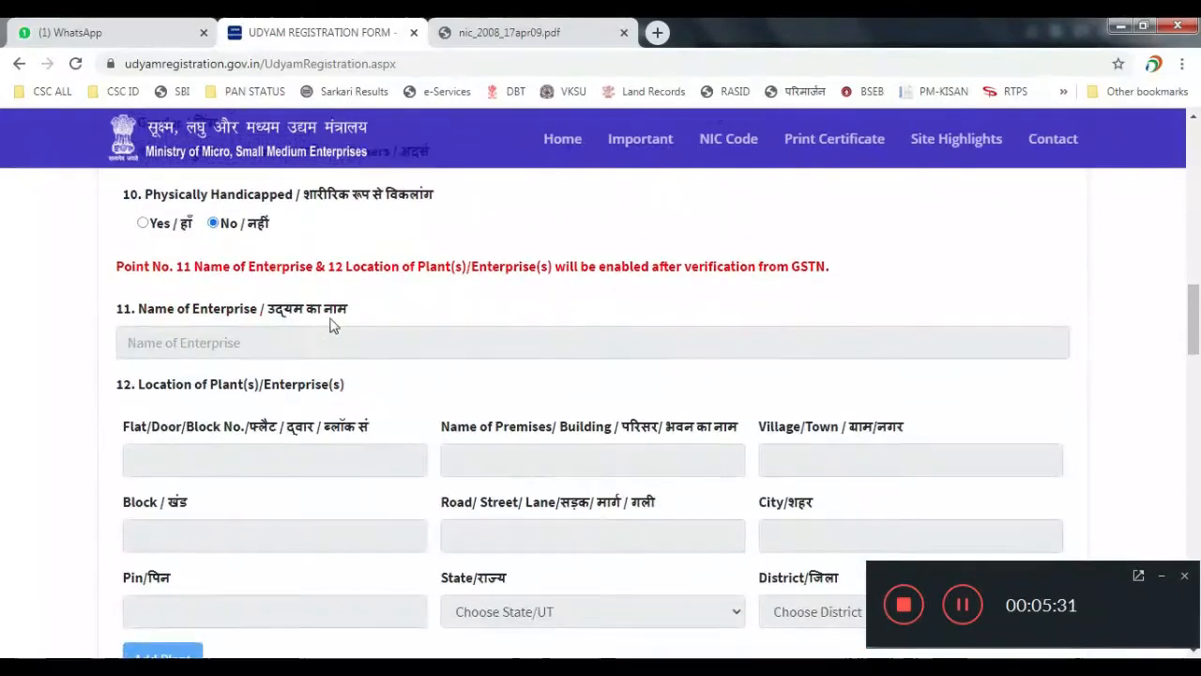
{"action": "scroll", "coordinate": [319, 347], "scroll_direction": "down", "scroll_amount": 5}
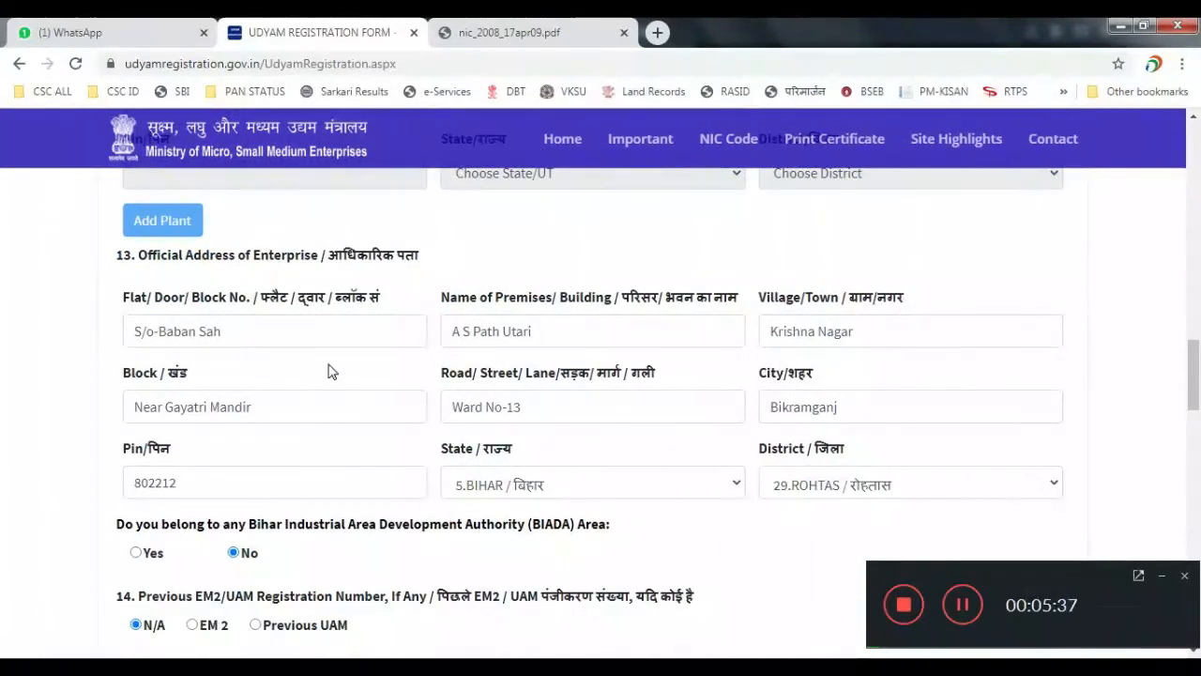
{"action": "scroll", "coordinate": [431, 375], "scroll_direction": "down", "scroll_amount": 3}
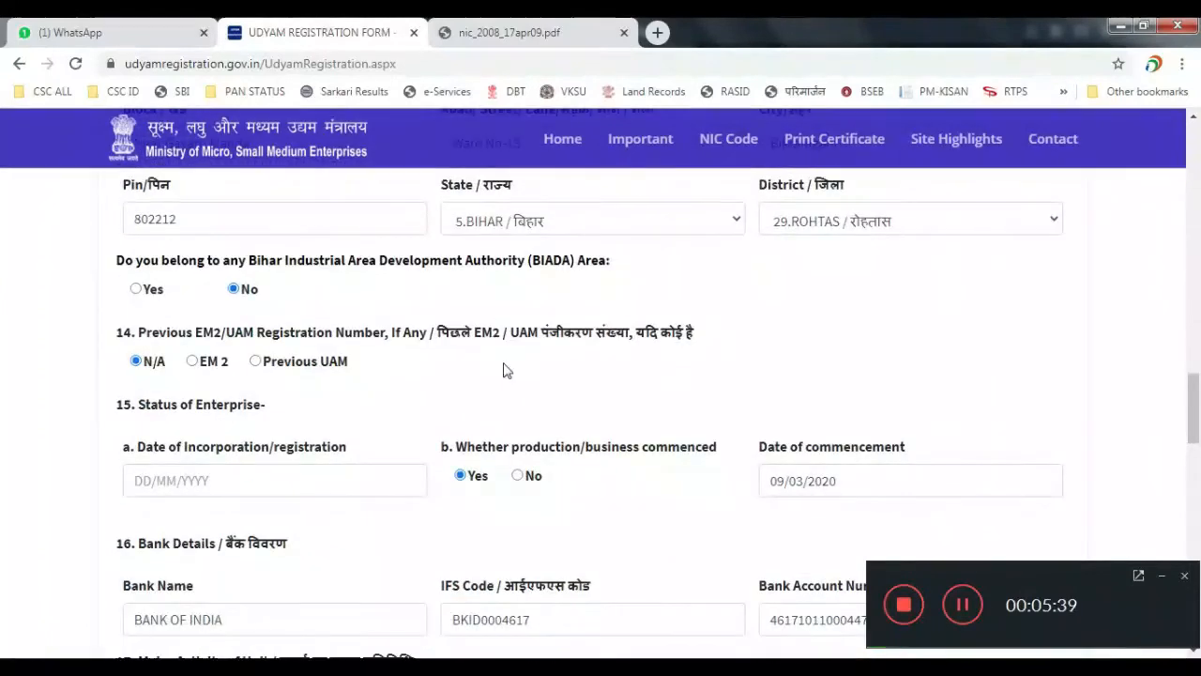
{"action": "scroll", "coordinate": [459, 383], "scroll_direction": "down", "scroll_amount": 2}
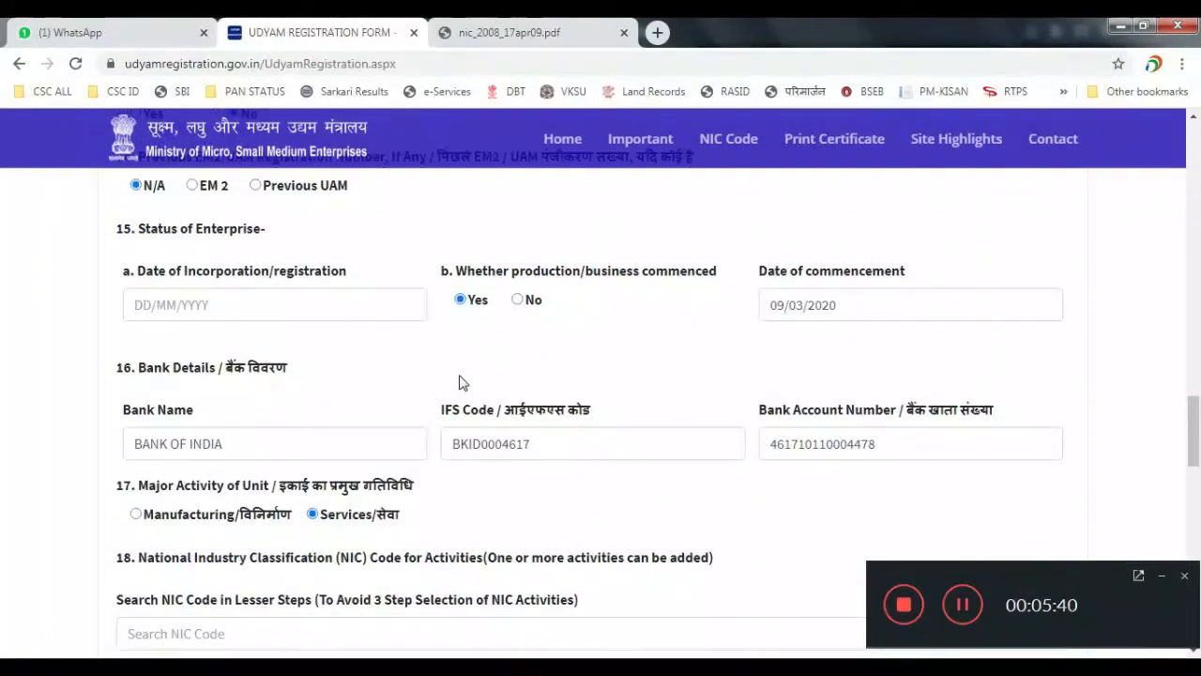
{"action": "left_click", "coordinate": [867, 304]}
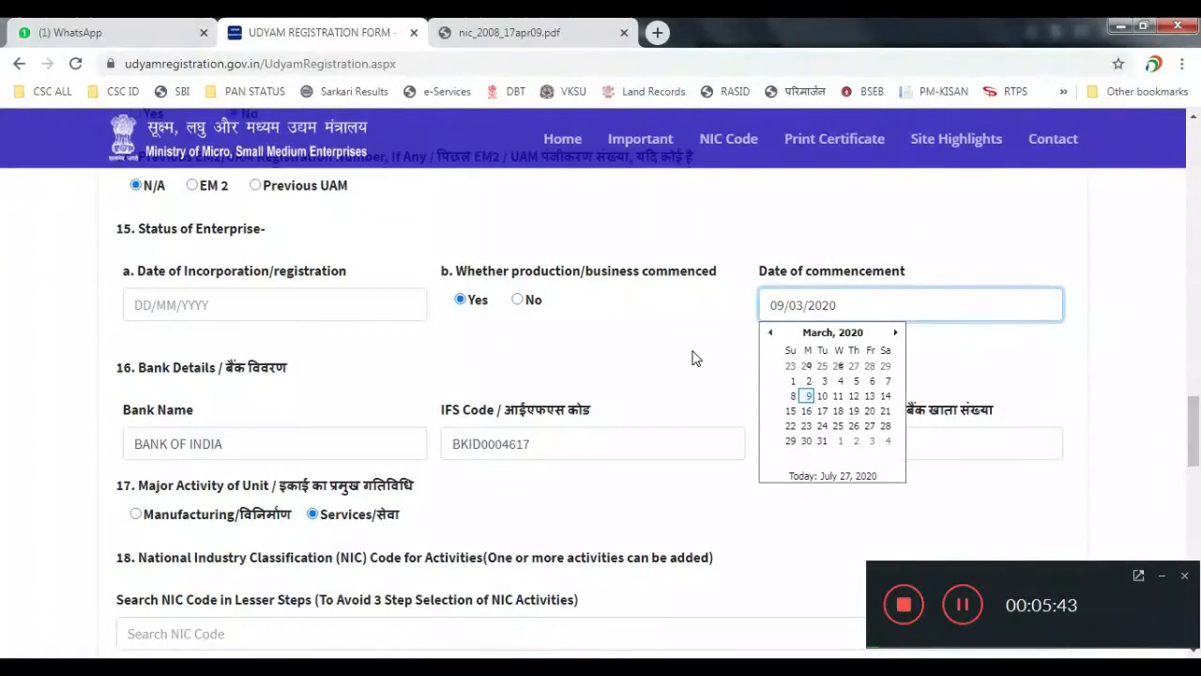
{"action": "left_click", "coordinate": [611, 384]}
- Set the Date of Incorporation/registration to 26/07/2020
{"action": "left_click", "coordinate": [313, 305]}
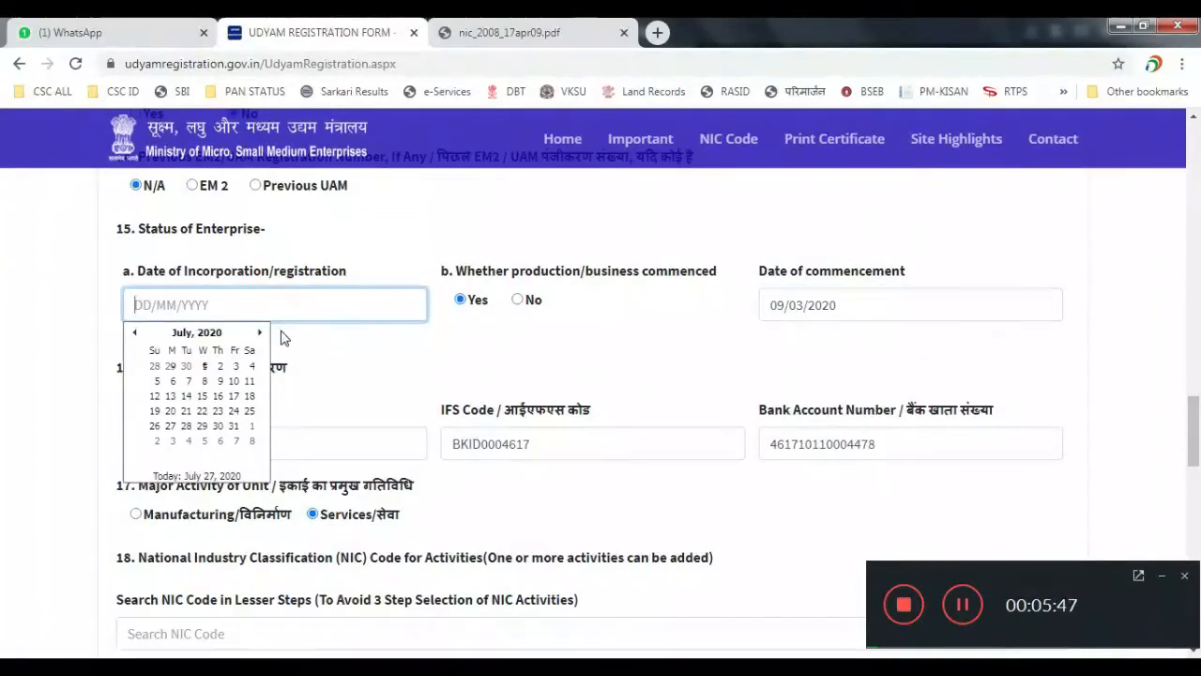
{"action": "left_click", "coordinate": [184, 428]}
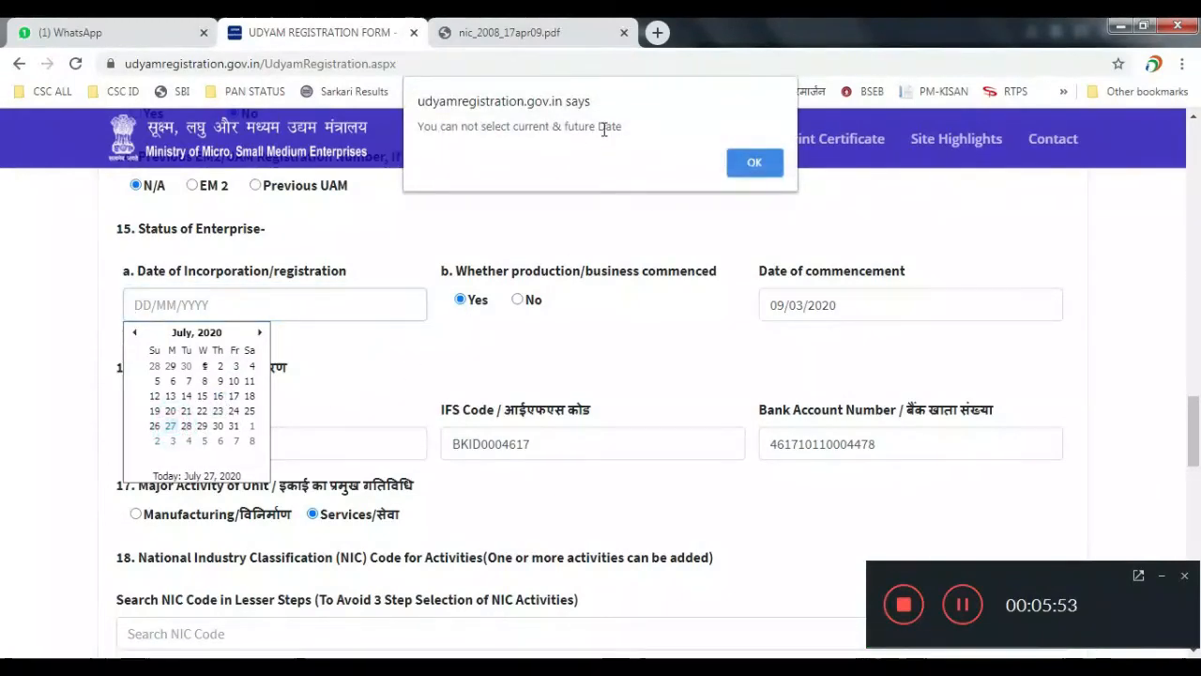
{"action": "left_click", "coordinate": [756, 165]}
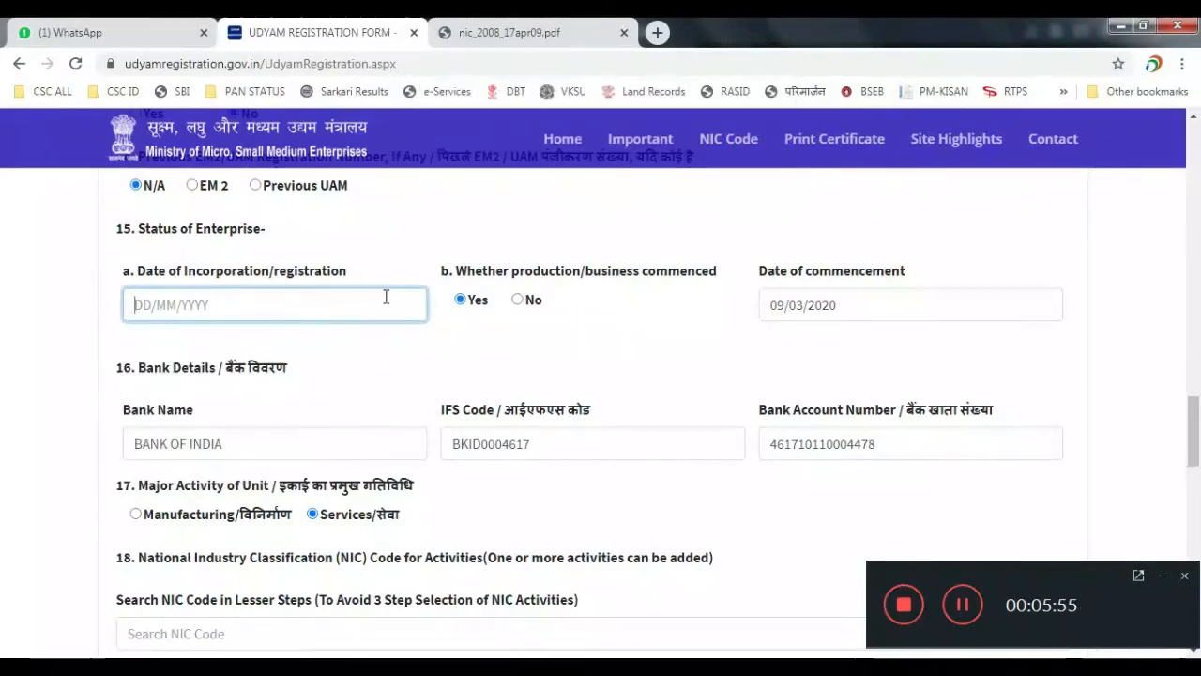
{"action": "left_click", "coordinate": [230, 303]}
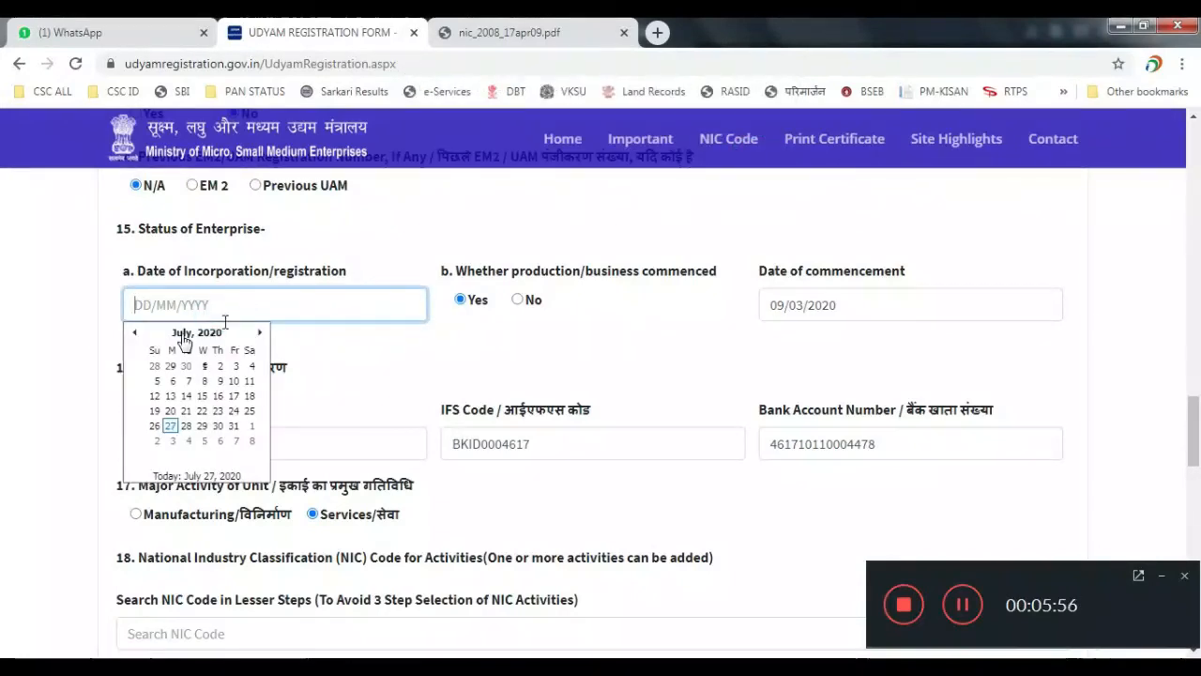
{"action": "left_click", "coordinate": [155, 425]}
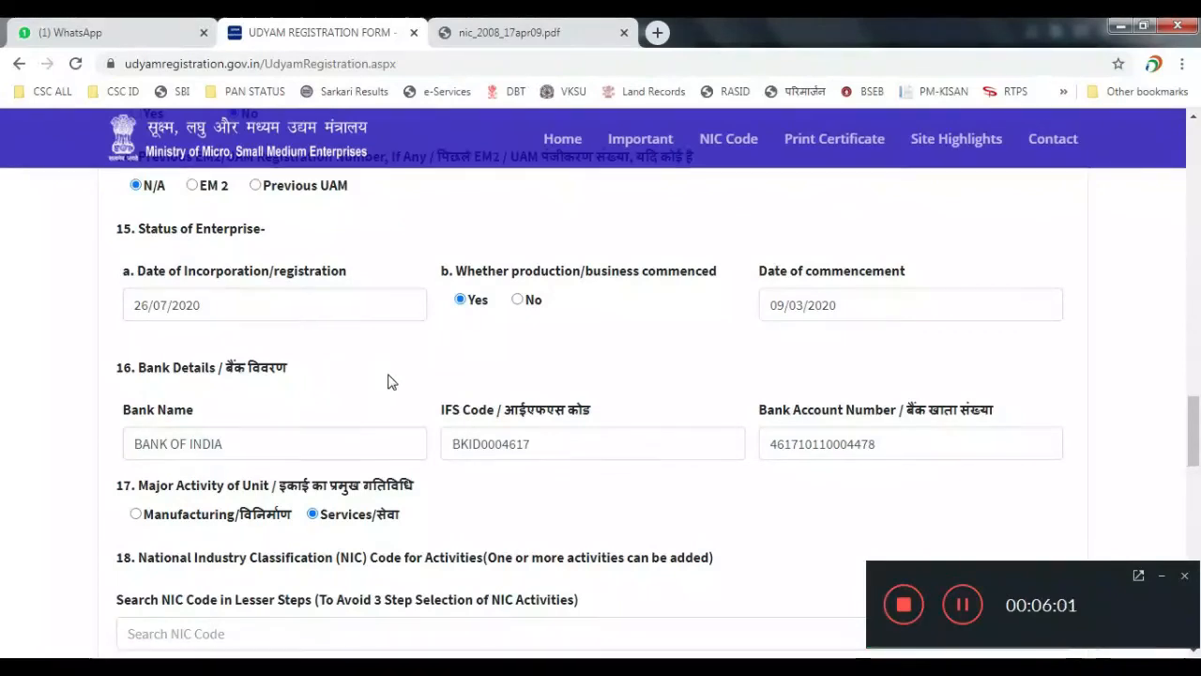
- Reset the NIC 2 Digit Code selection under the Manufacturing activity to Choose 2 Digit NIC Code
{"action": "scroll", "coordinate": [263, 366], "scroll_direction": "down", "scroll_amount": 1}
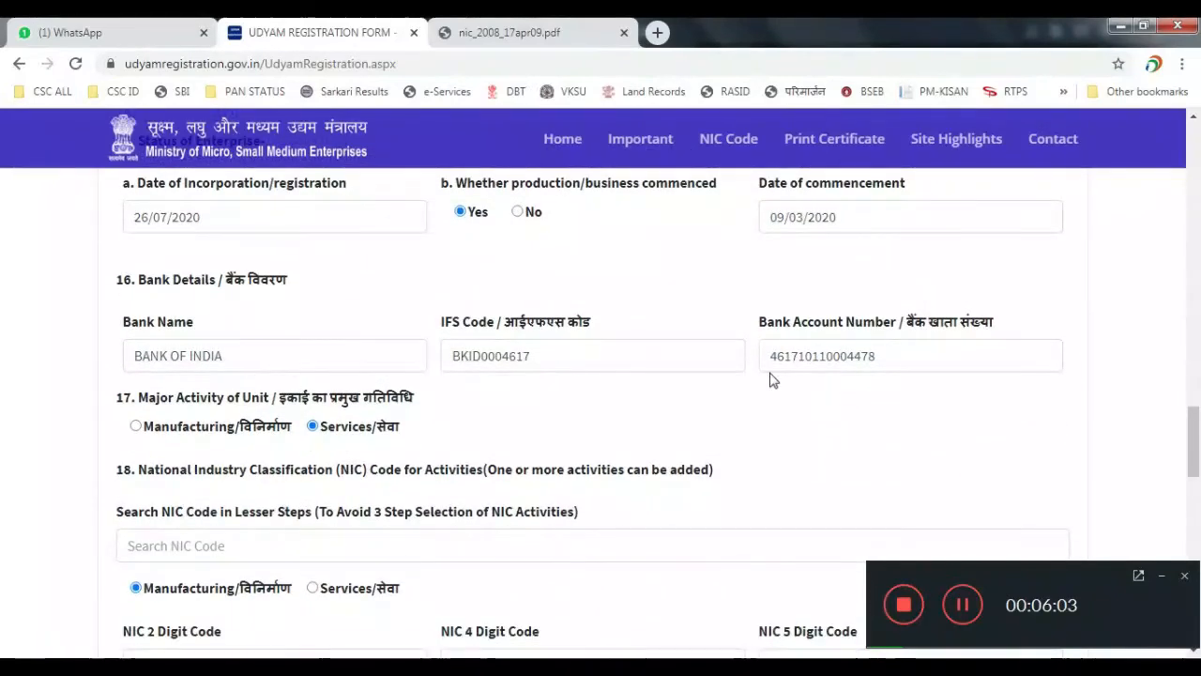
{"action": "scroll", "coordinate": [459, 405], "scroll_direction": "down", "scroll_amount": 3}
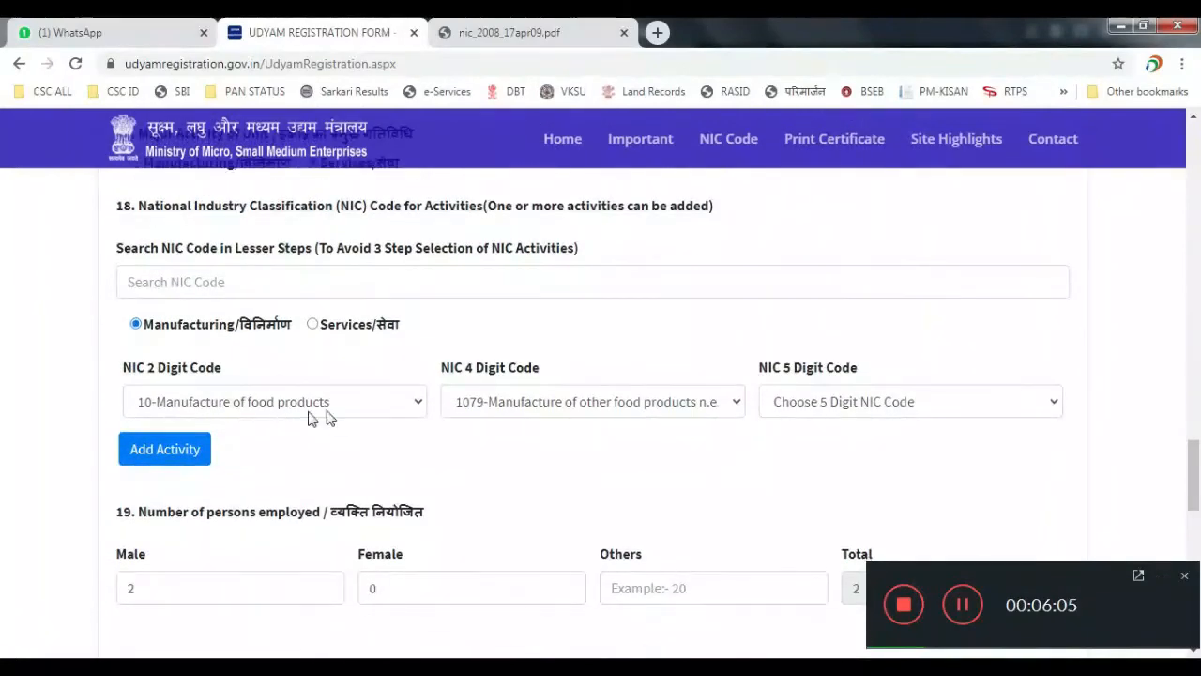
{"action": "scroll", "coordinate": [333, 414], "scroll_direction": "up", "scroll_amount": 1}
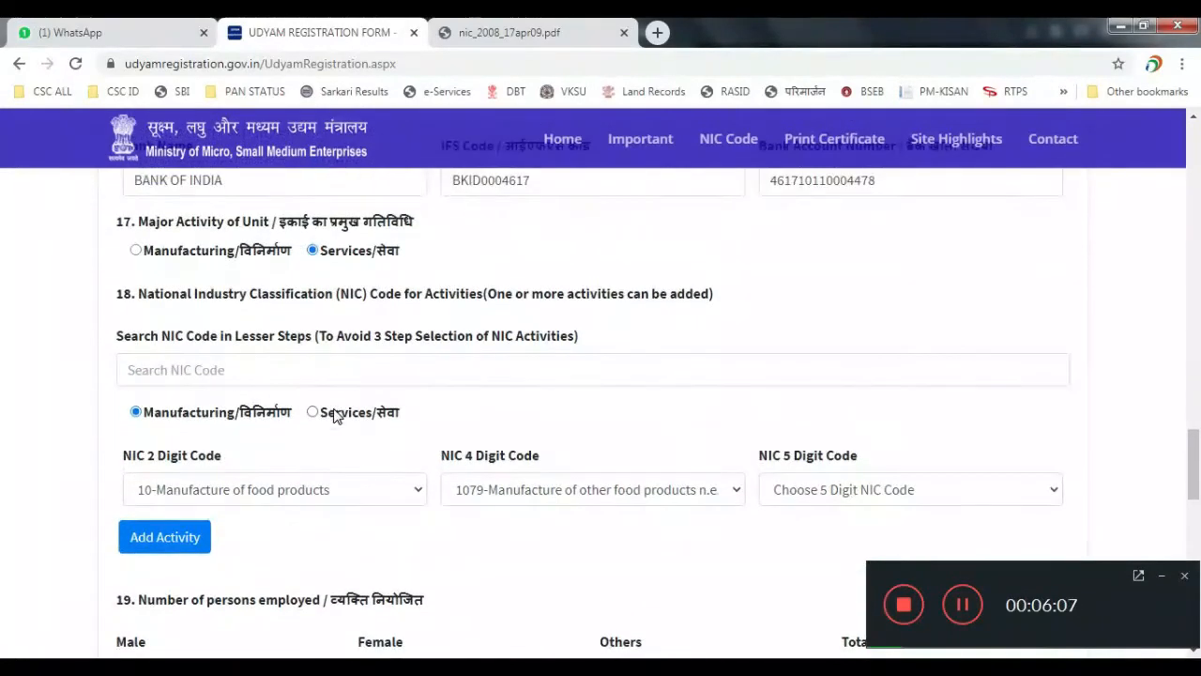
{"action": "left_click", "coordinate": [315, 495]}
{"action": "scroll", "coordinate": [298, 347], "scroll_direction": "down", "scroll_amount": 1}
{"action": "scroll", "coordinate": [296, 319], "scroll_direction": "up", "scroll_amount": 3}
{"action": "left_click", "coordinate": [282, 109]}
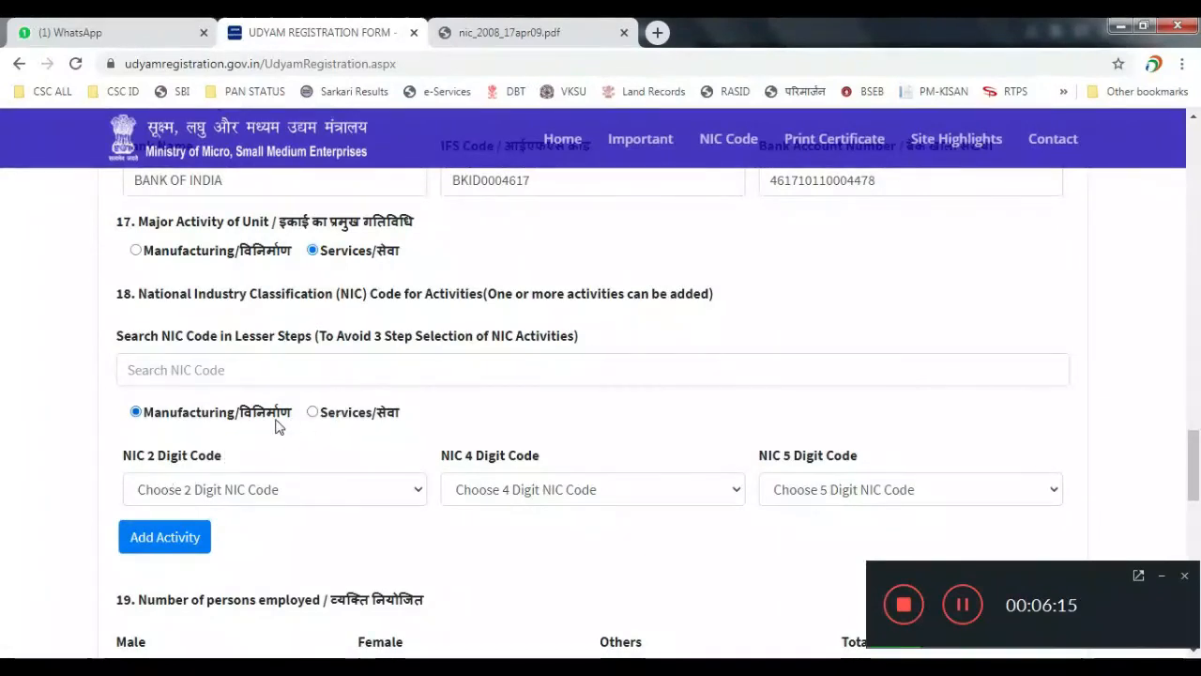
- Add a Manufacturing activity with NIC codes 10-Manufacture of food products, 1061-Manufacture of grain mill products and 10619-Other grain milling and processing n.e.c
{"action": "left_click", "coordinate": [137, 414]}
{"action": "left_click", "coordinate": [291, 492]}
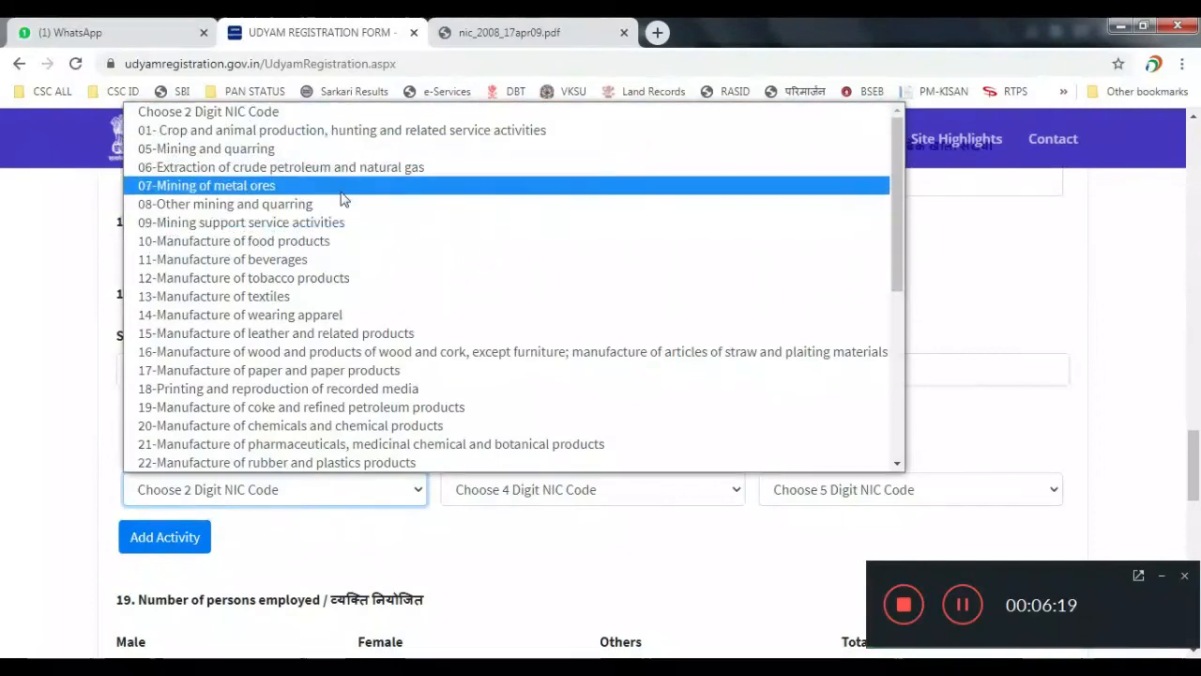
{"action": "left_click", "coordinate": [339, 242]}
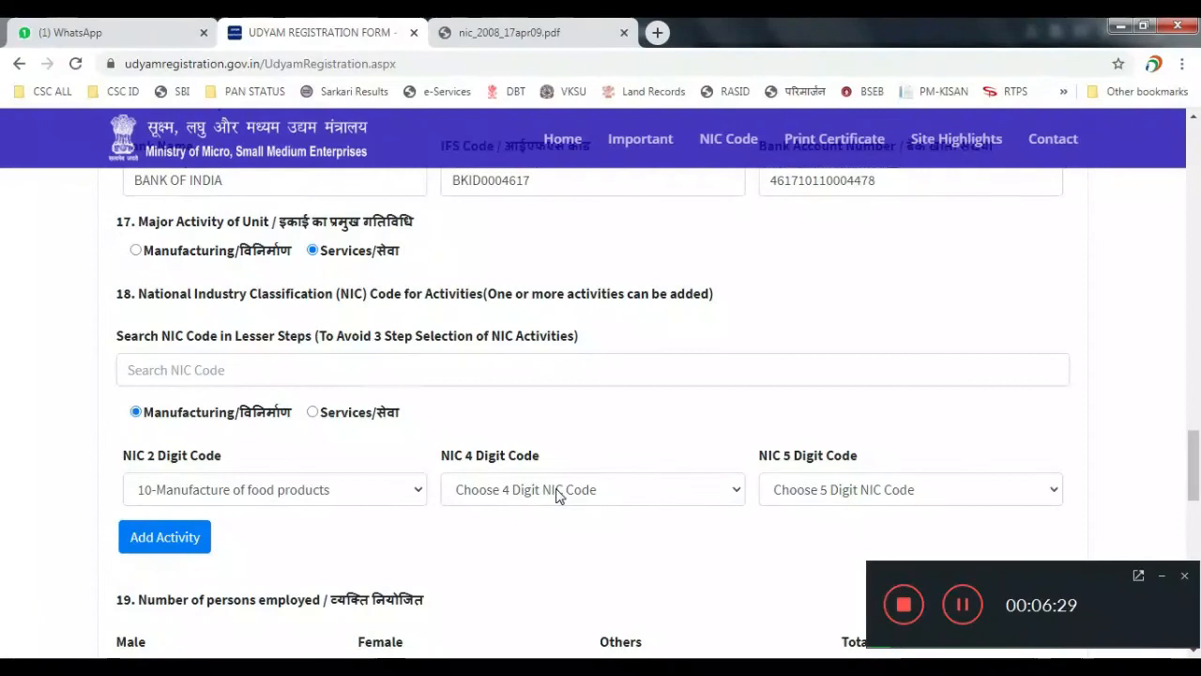
{"action": "left_click", "coordinate": [556, 490]}
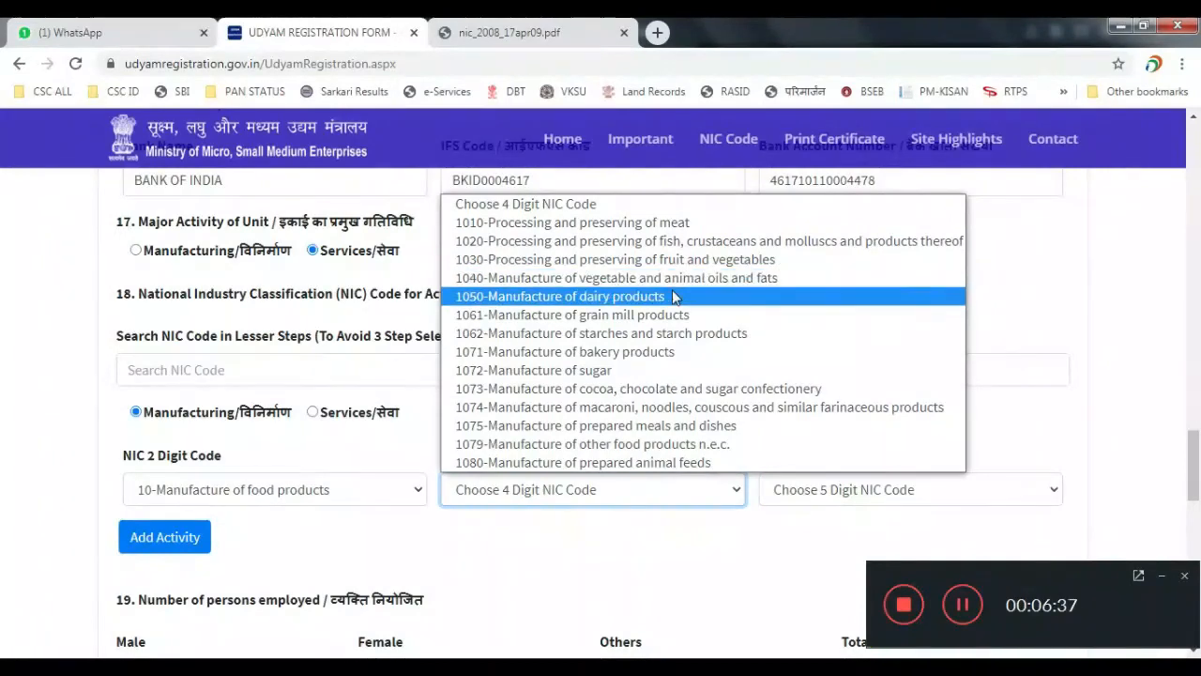
{"action": "left_click", "coordinate": [676, 314]}
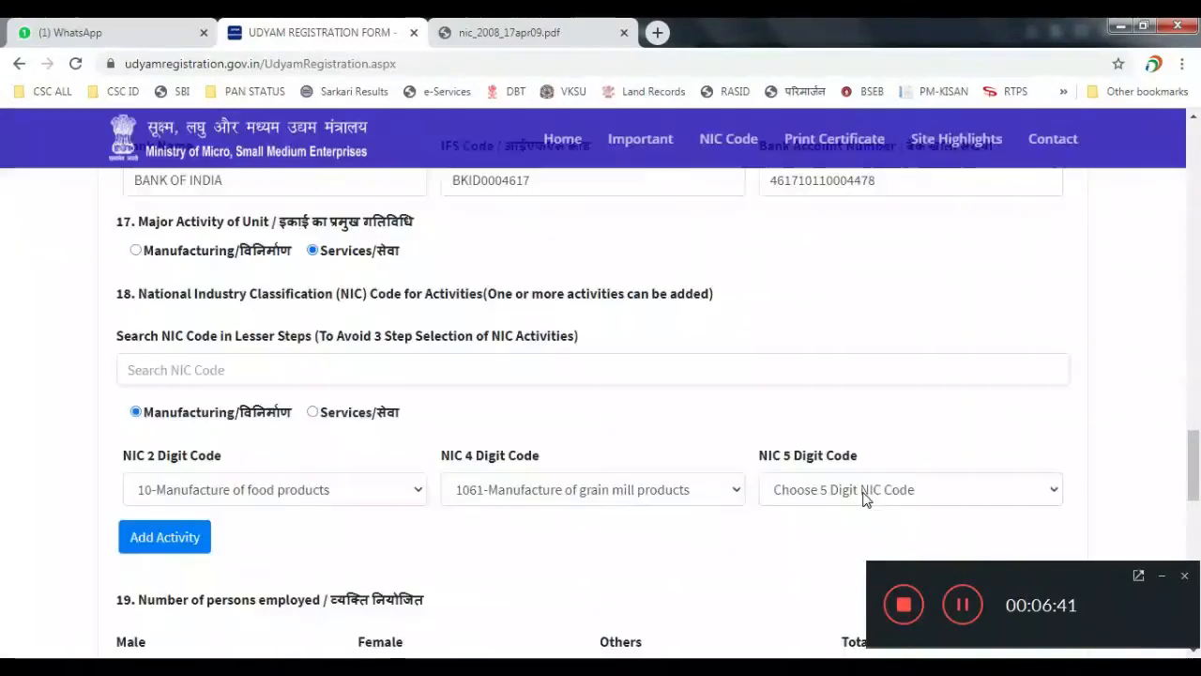
{"action": "left_click", "coordinate": [861, 491]}
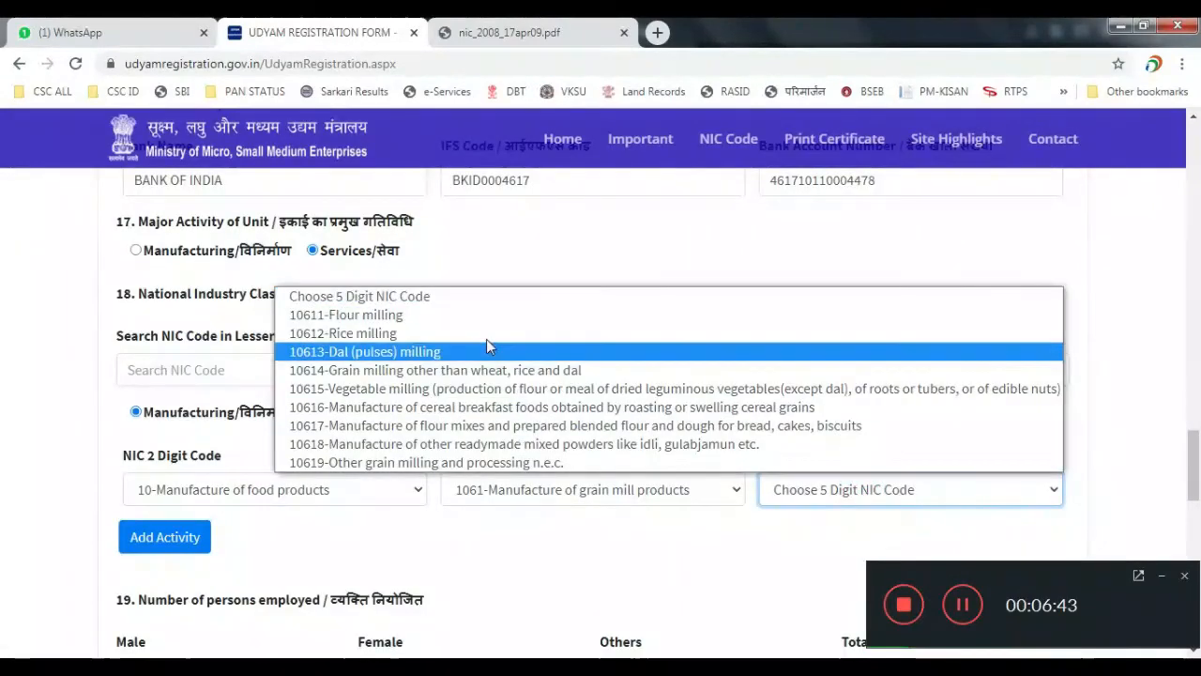
{"action": "left_click", "coordinate": [525, 463]}
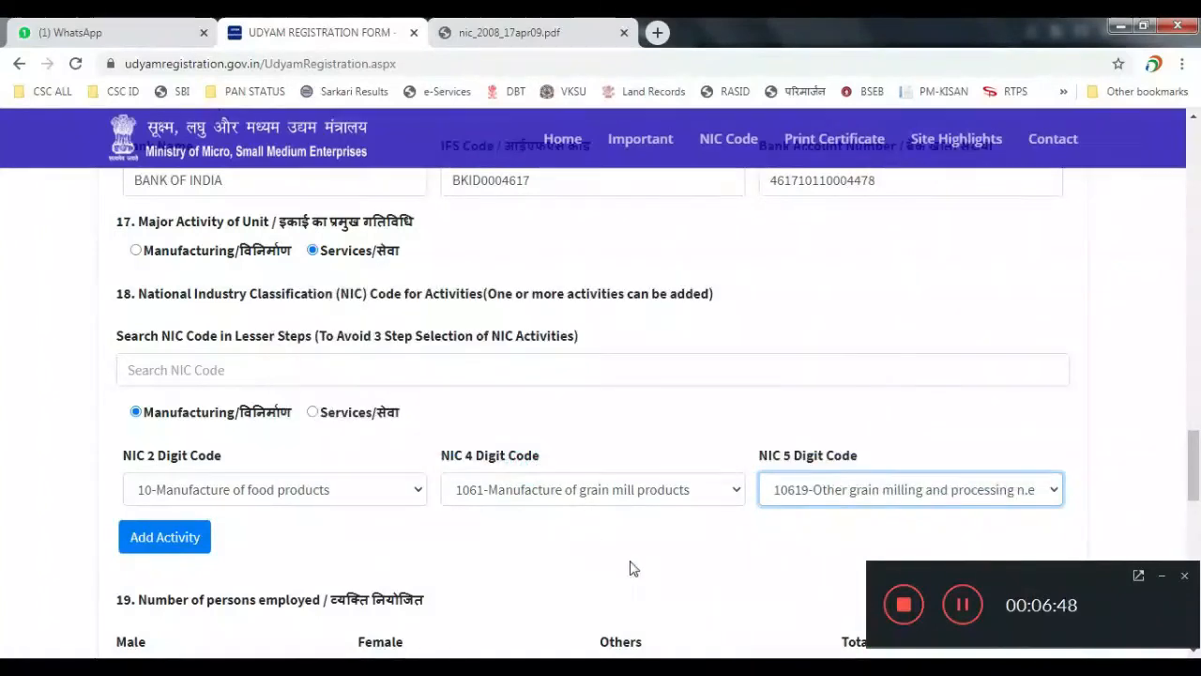
{"action": "left_click", "coordinate": [157, 540]}
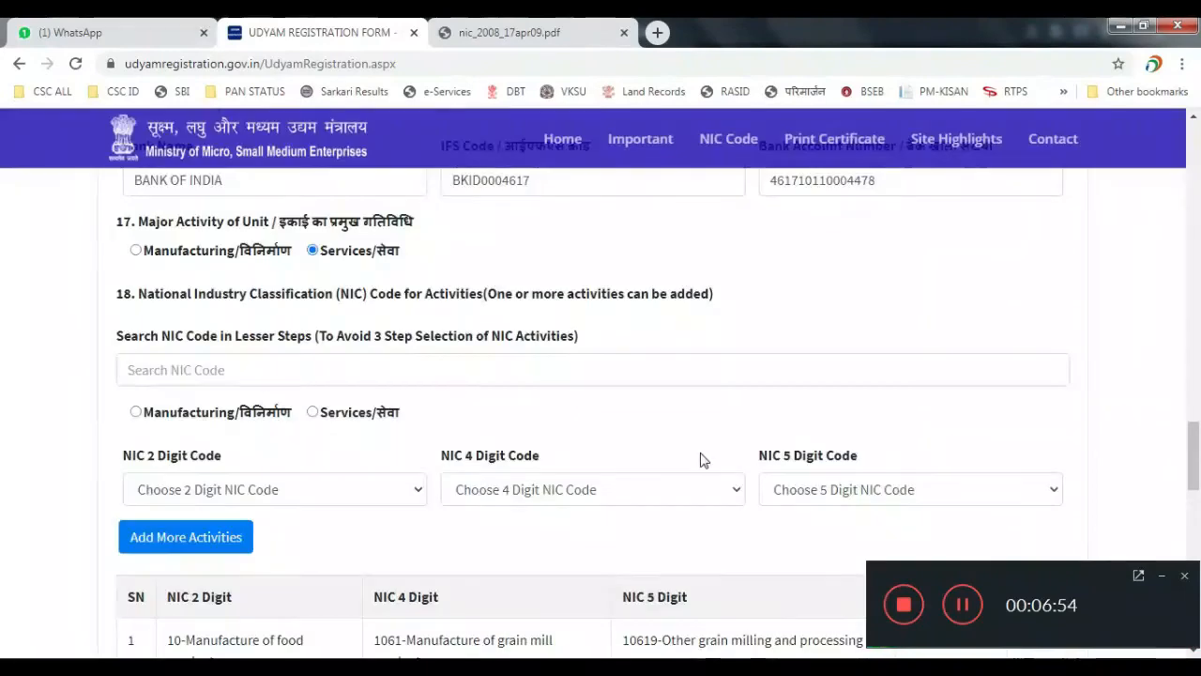
- Add a second Manufacturing activity with NIC codes 10-Manufacture of food products, 1079-Manufacture of other food products n.e.c. and 10799-Other semi-processed, processed or instant foods
{"action": "scroll", "coordinate": [282, 448], "scroll_direction": "down", "scroll_amount": 1}
{"action": "left_click", "coordinate": [339, 399]}
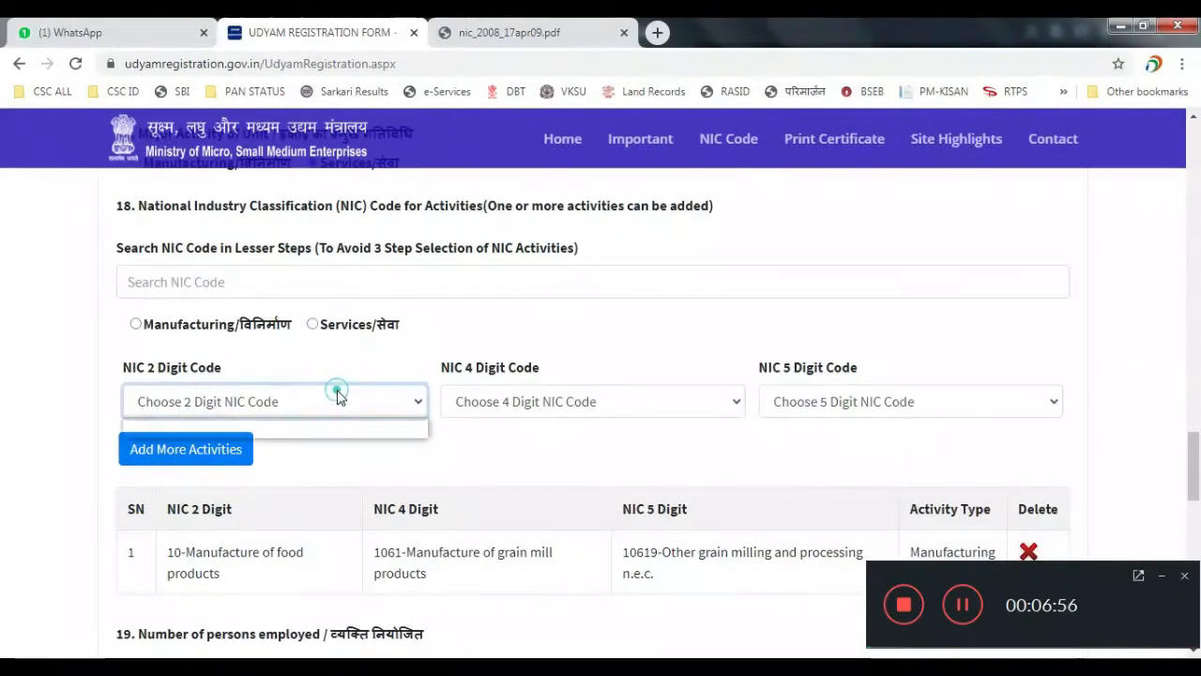
{"action": "left_click", "coordinate": [335, 394]}
{"action": "left_click", "coordinate": [136, 324]}
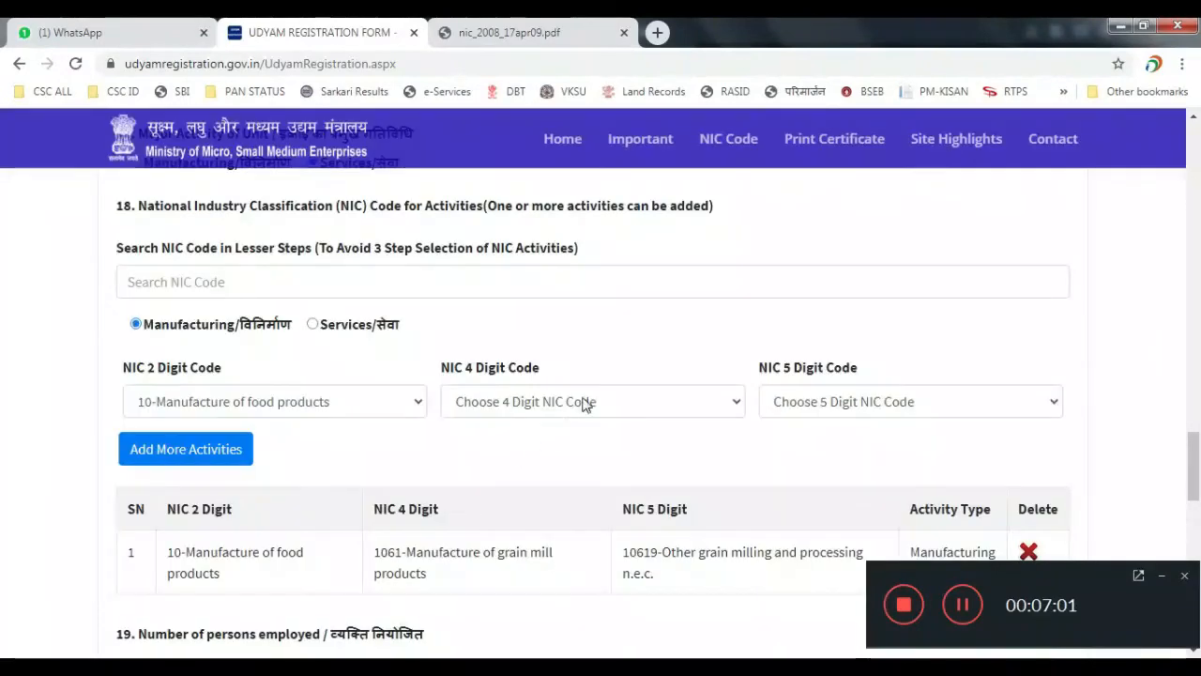
{"action": "left_click", "coordinate": [582, 404]}
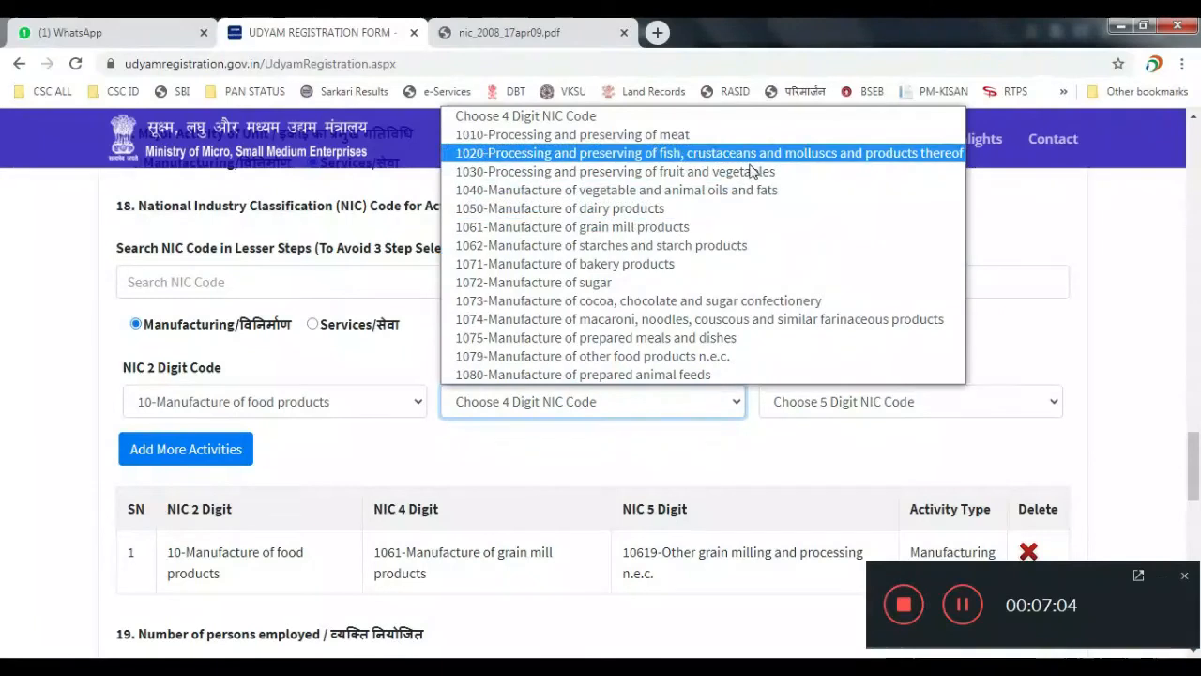
{"action": "left_click", "coordinate": [683, 357]}
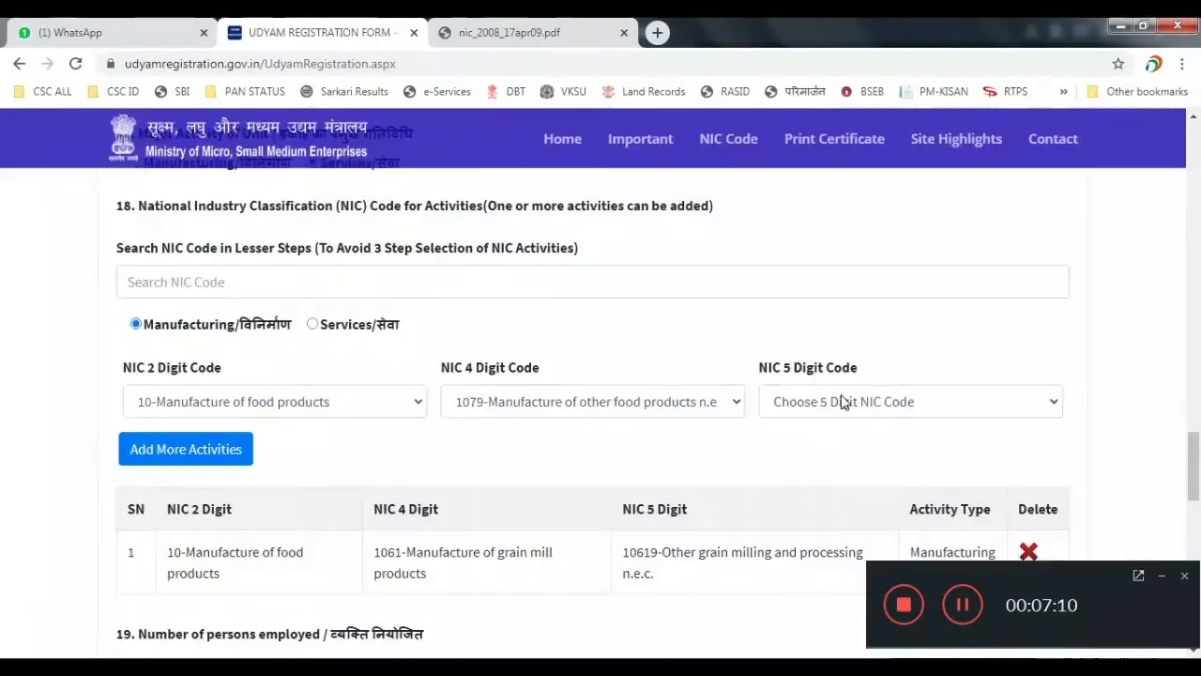
{"action": "left_click", "coordinate": [843, 404]}
{"action": "scroll", "coordinate": [847, 410], "scroll_direction": "down", "scroll_amount": 1}
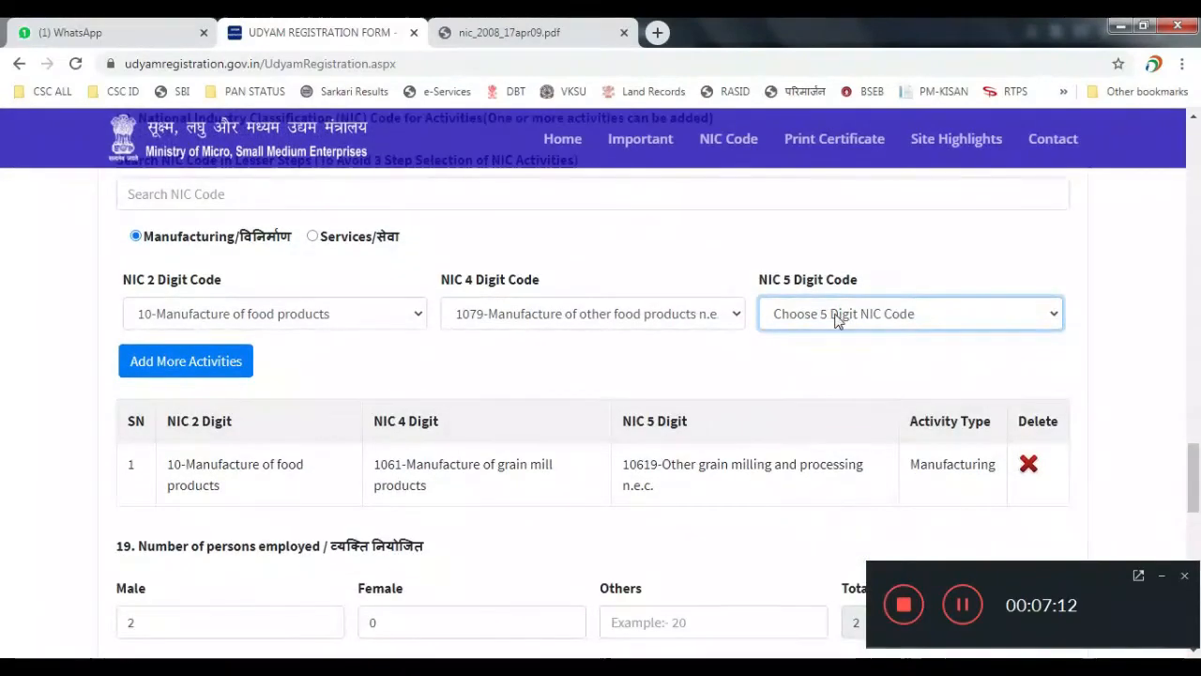
{"action": "left_click", "coordinate": [839, 315]}
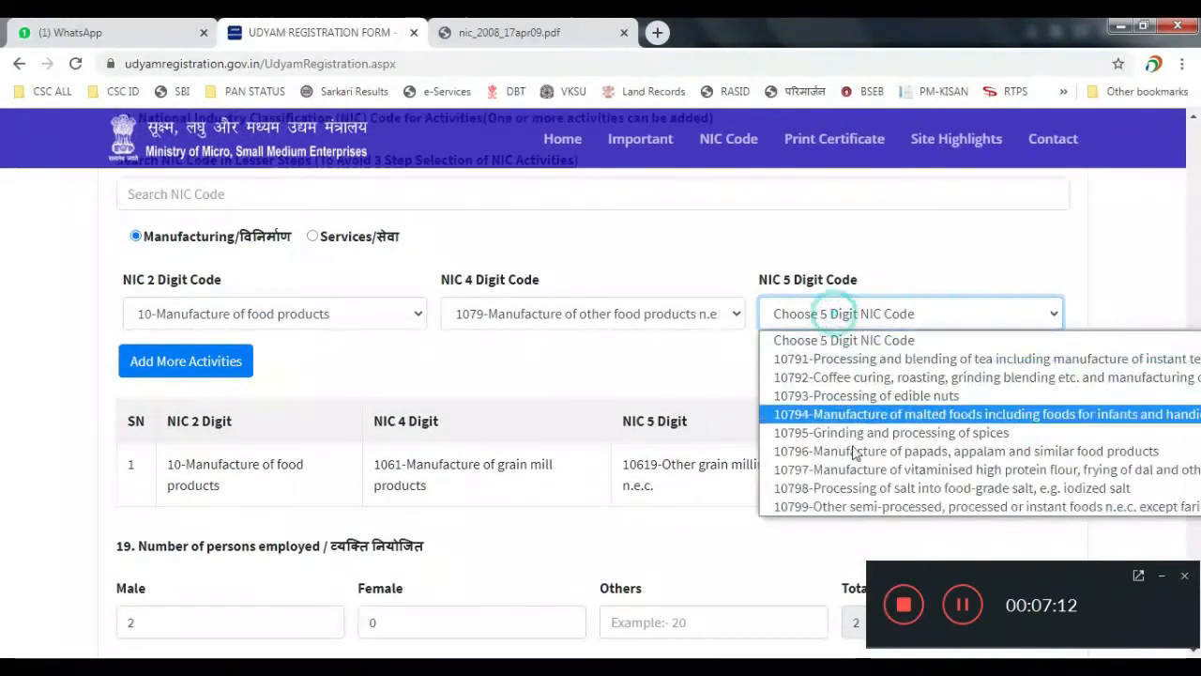
{"action": "left_click", "coordinate": [835, 506]}
{"action": "left_click", "coordinate": [235, 366]}
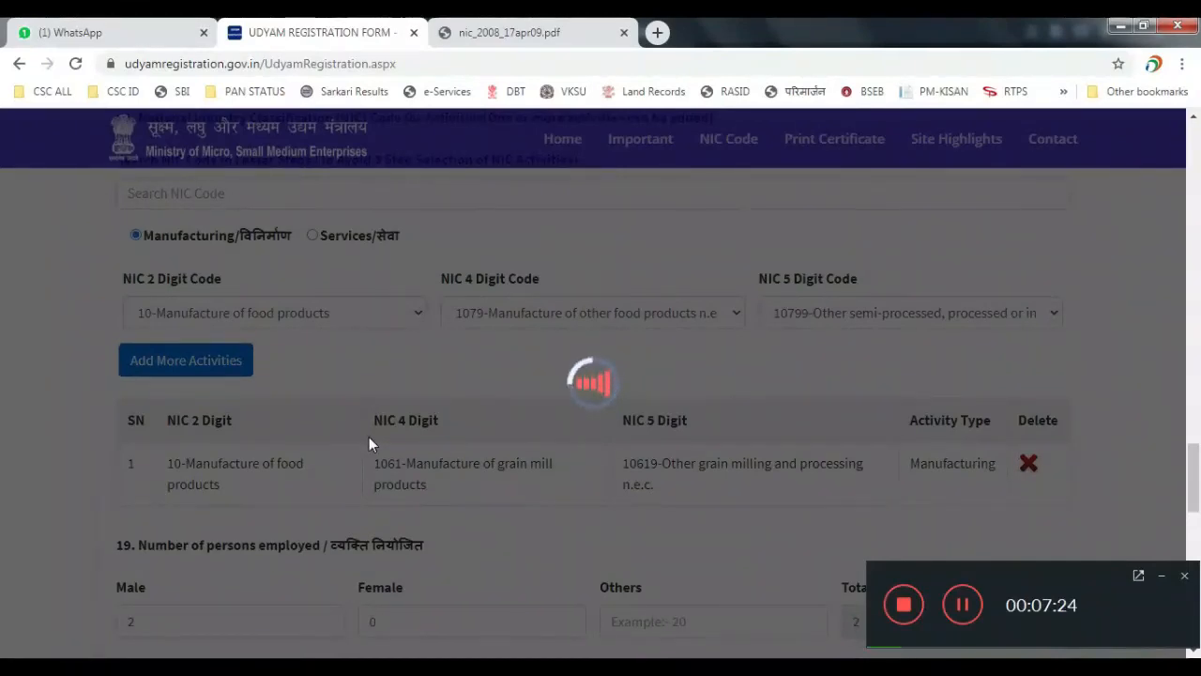
- Set the plant and machinery Depreciated Cost as on 31st March of Previous Year to 320000
{"action": "scroll", "coordinate": [368, 437], "scroll_direction": "down", "scroll_amount": 1}
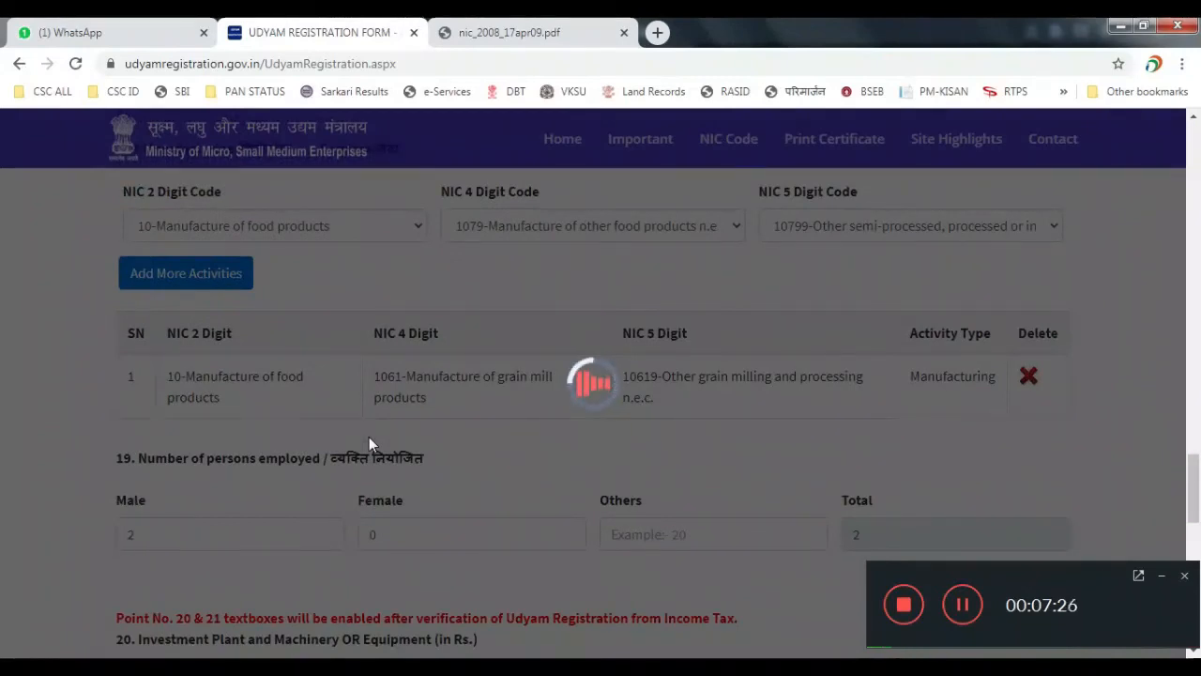
{"action": "scroll", "coordinate": [369, 444], "scroll_direction": "down", "scroll_amount": 1}
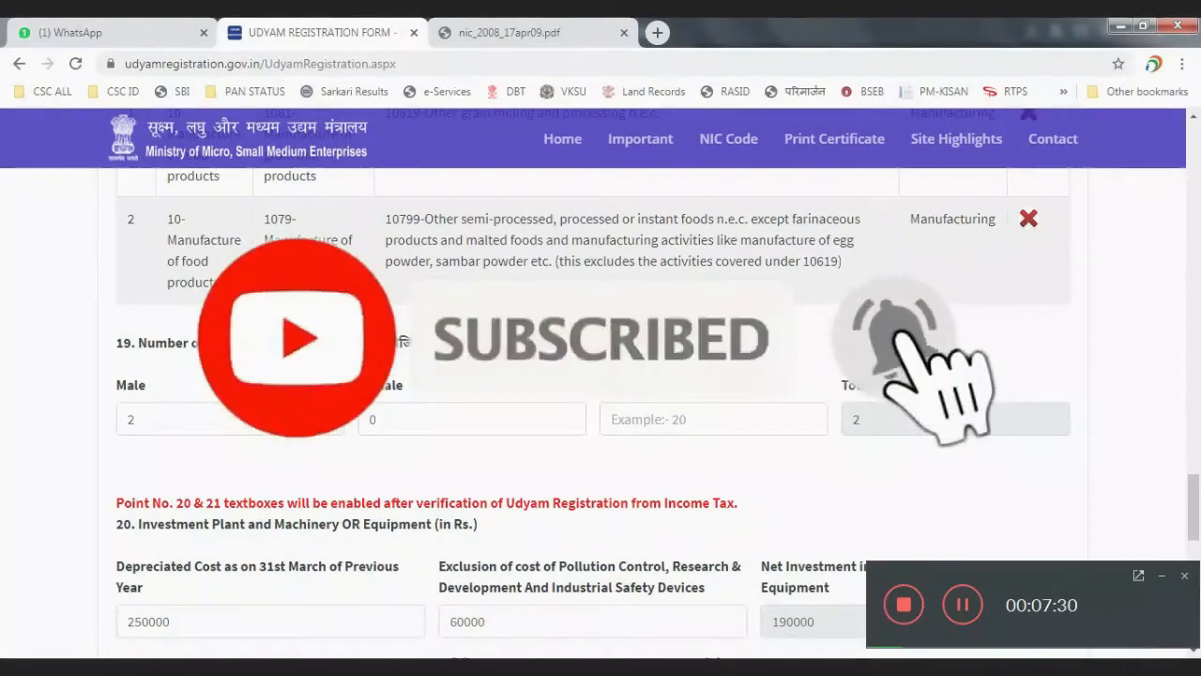
{"action": "double_click", "coordinate": [229, 424]}
{"action": "left_click", "coordinate": [461, 491]}
{"action": "scroll", "coordinate": [586, 451], "scroll_direction": "down", "scroll_amount": 1}
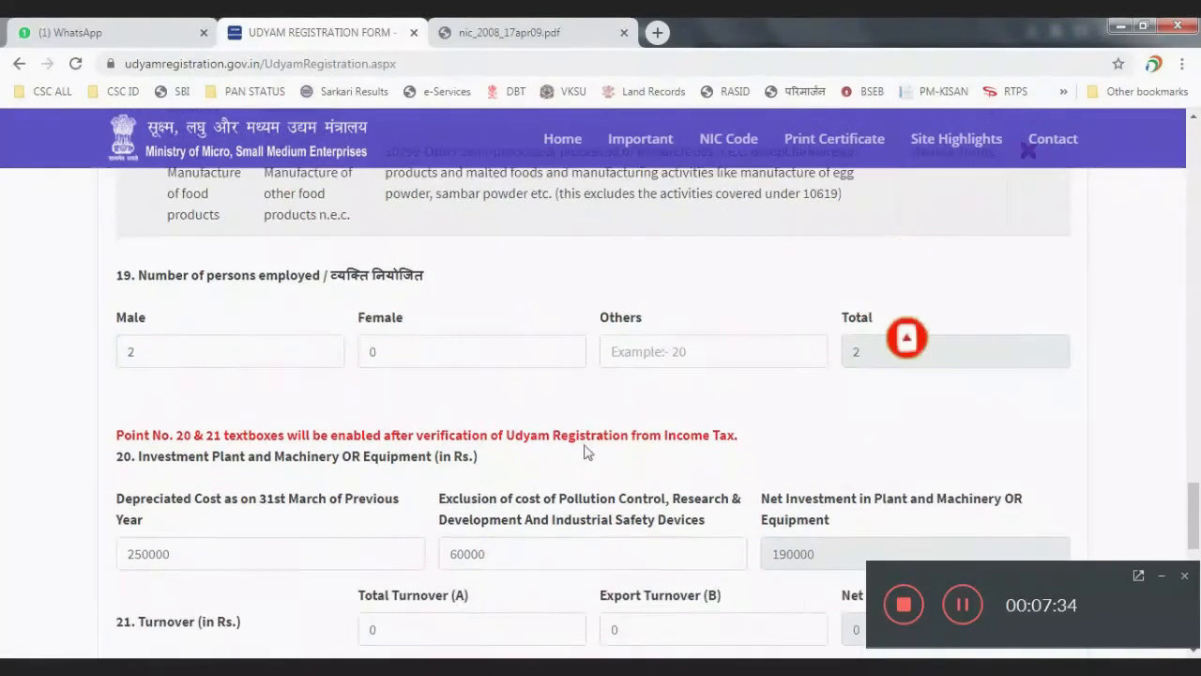
{"action": "double_click", "coordinate": [257, 535]}
{"action": "left_click", "coordinate": [260, 533]}
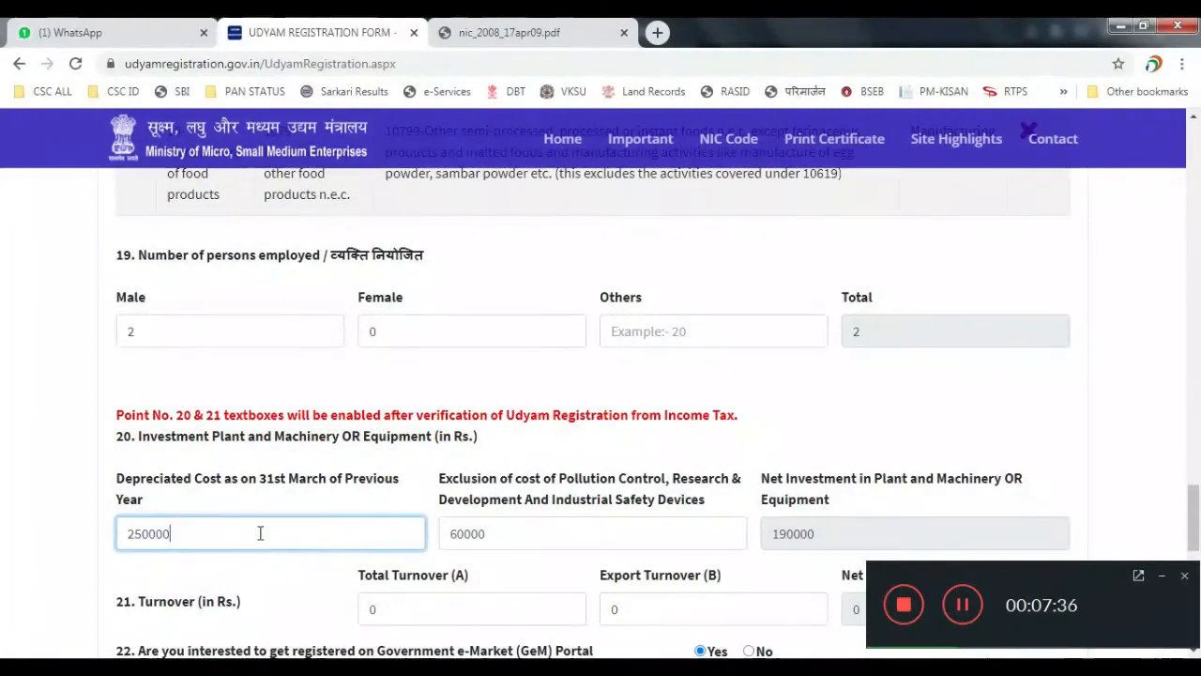
{"action": "scroll", "coordinate": [260, 533], "scroll_direction": "down", "scroll_amount": 1}
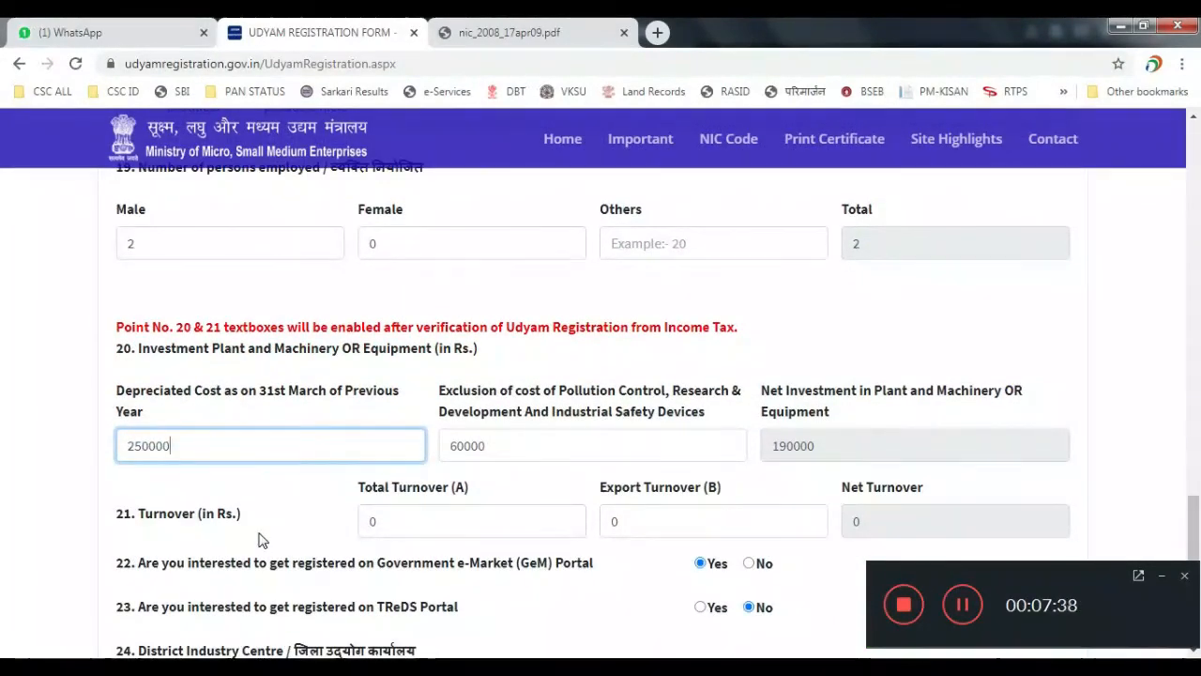
{"action": "double_click", "coordinate": [541, 446]}
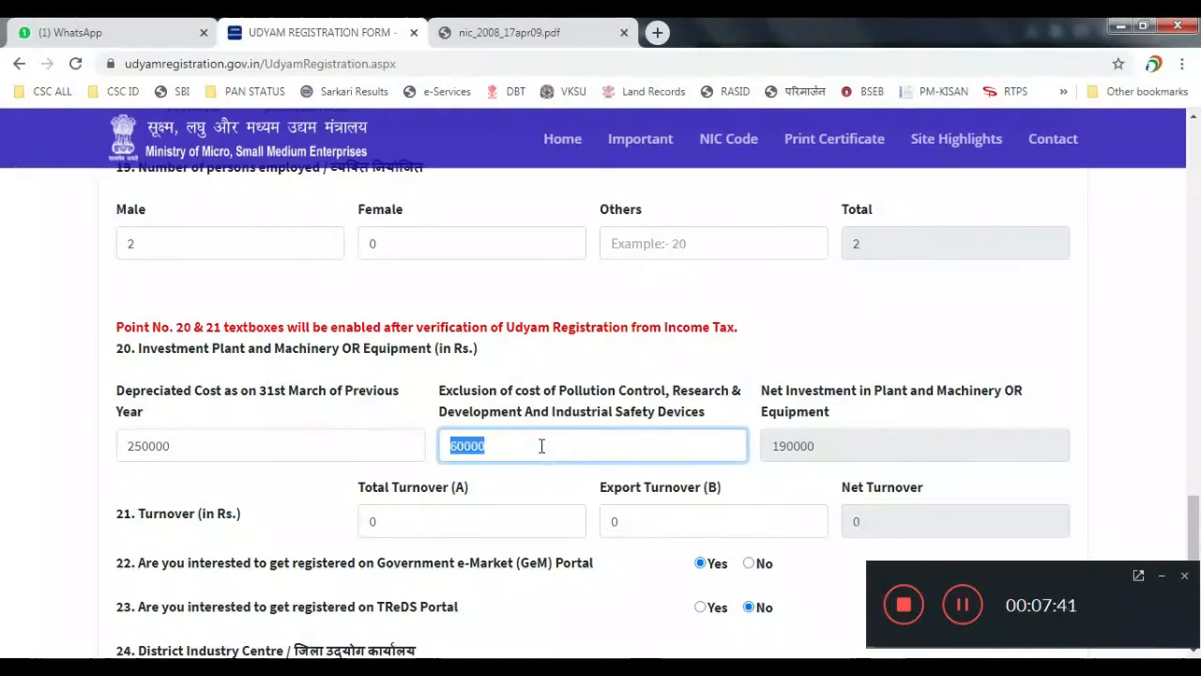
{"action": "left_click", "coordinate": [511, 390]}
{"action": "scroll", "coordinate": [523, 391], "scroll_direction": "down", "scroll_amount": 1}
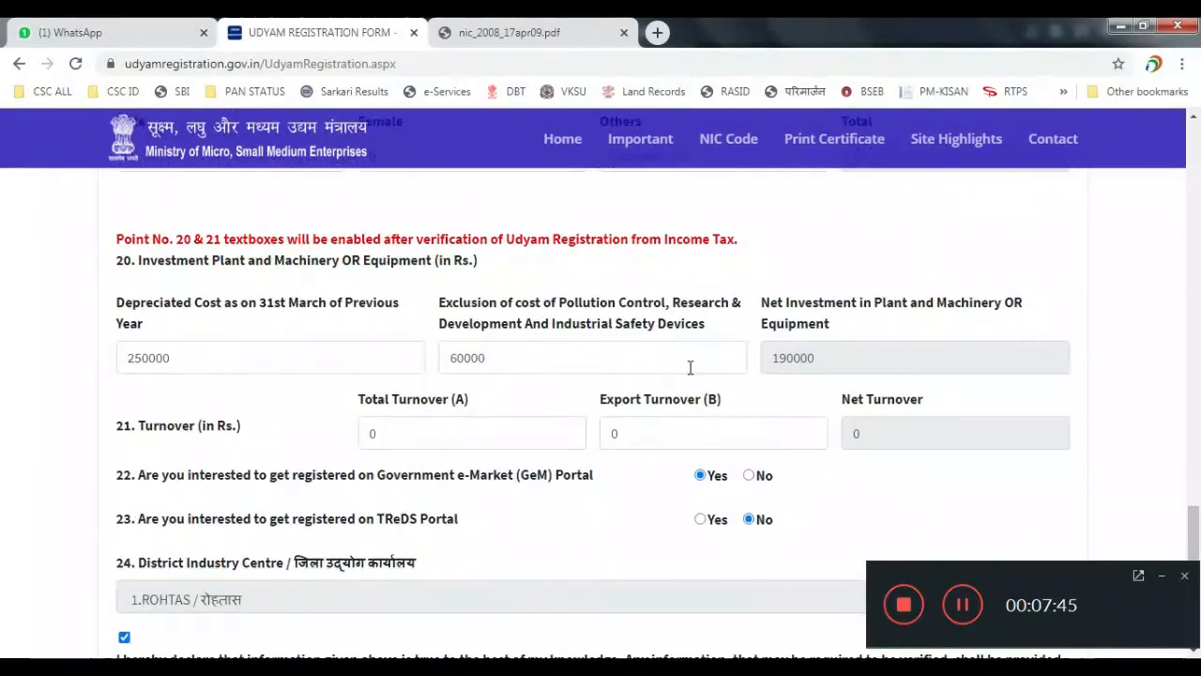
{"action": "left_click", "coordinate": [629, 352]}
{"action": "scroll", "coordinate": [486, 420], "scroll_direction": "down", "scroll_amount": 2}
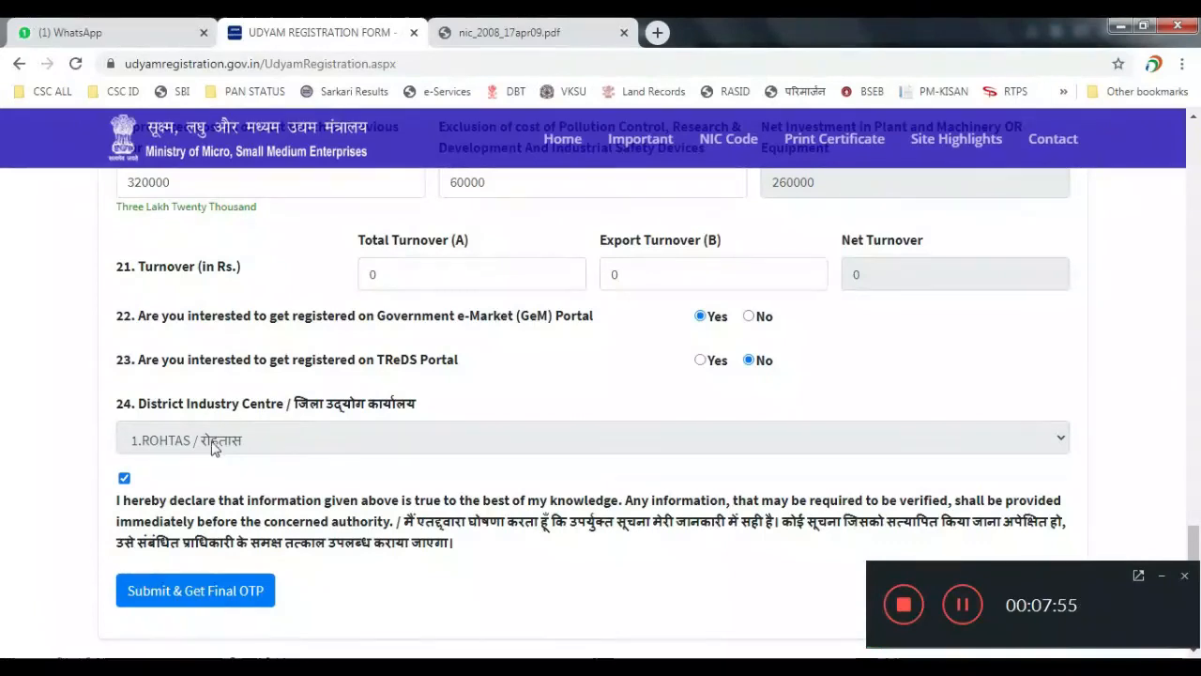
- Enter 0 for Others under Number of persons employed and submit the form to request the final OTP
{"action": "left_click", "coordinate": [222, 603]}
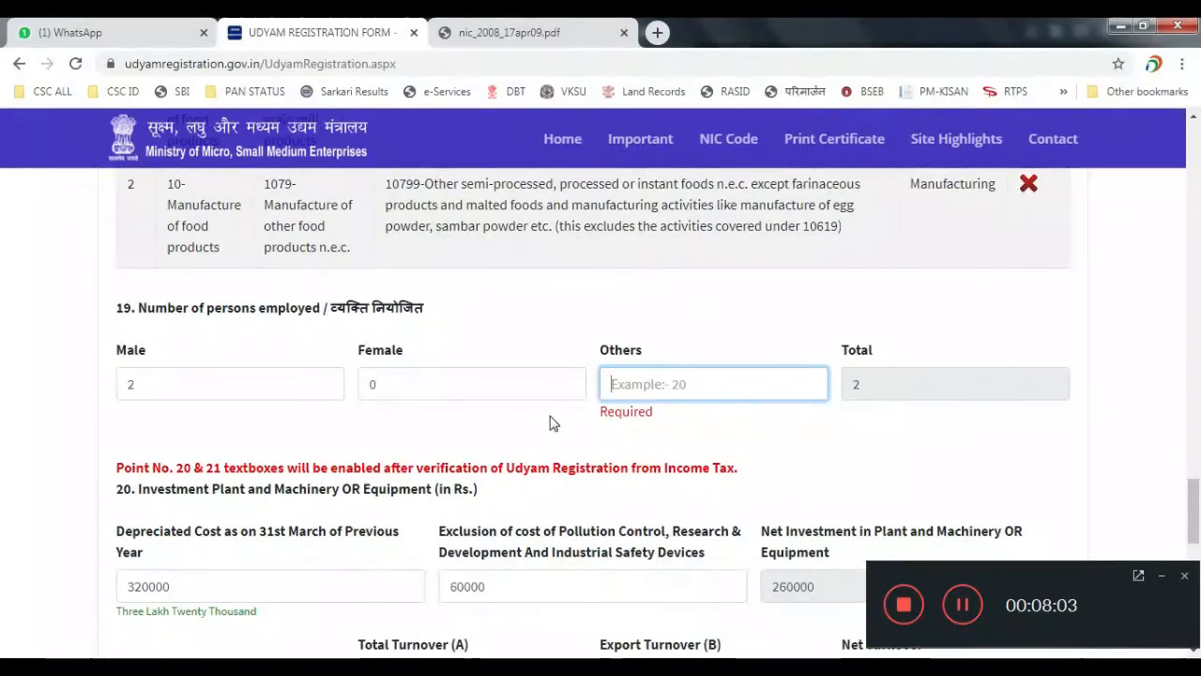
{"action": "type", "text": "0"}
{"action": "left_click", "coordinate": [697, 461]}
{"action": "scroll", "coordinate": [460, 437], "scroll_direction": "down", "scroll_amount": 2}
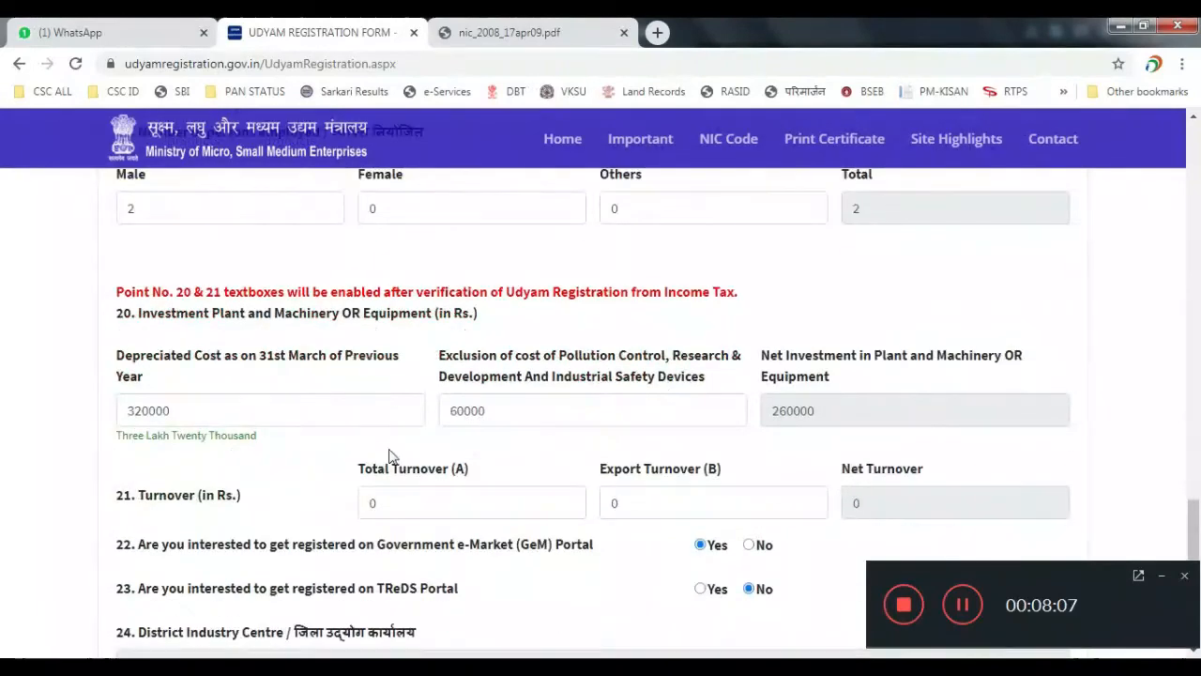
{"action": "scroll", "coordinate": [390, 455], "scroll_direction": "down", "scroll_amount": 10}
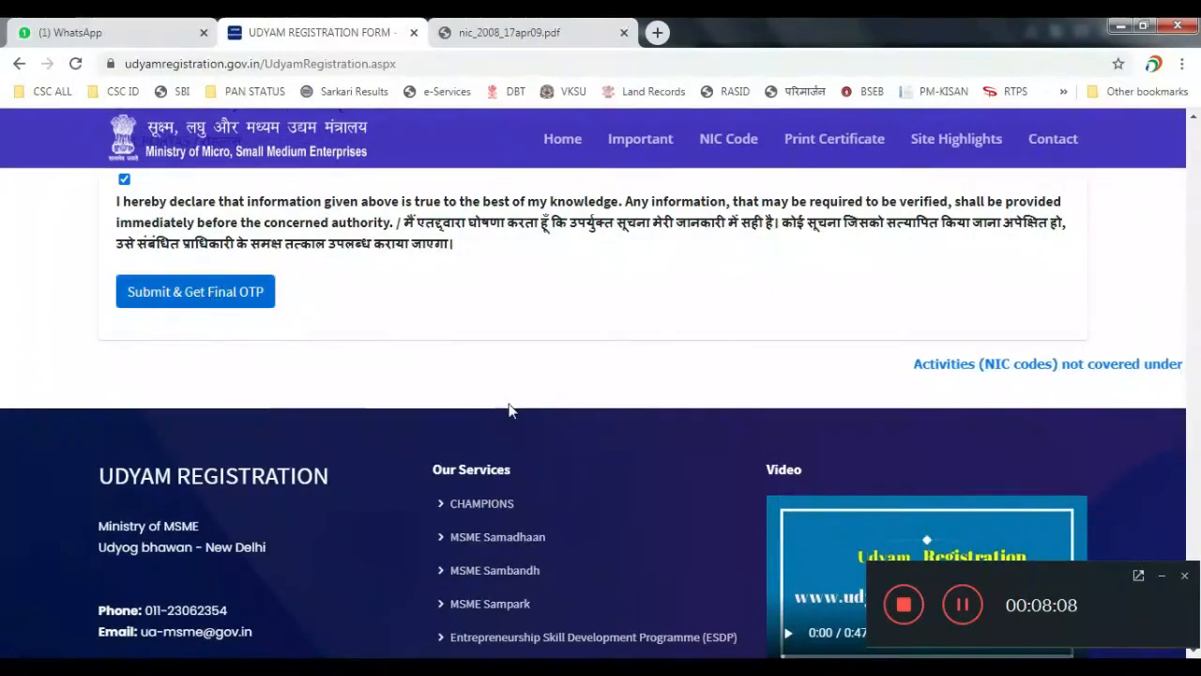
{"action": "scroll", "coordinate": [509, 410], "scroll_direction": "up", "scroll_amount": 2}
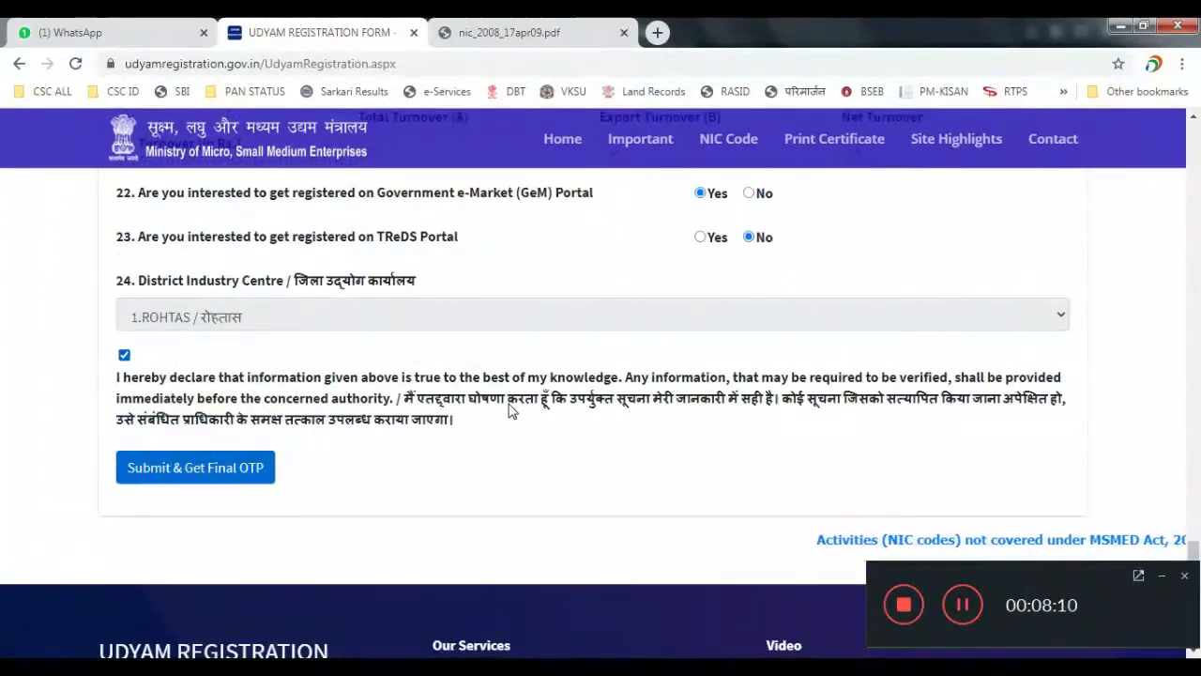
{"action": "scroll", "coordinate": [509, 410], "scroll_direction": "up", "scroll_amount": 3}
{"action": "scroll", "coordinate": [509, 408], "scroll_direction": "down", "scroll_amount": 2}
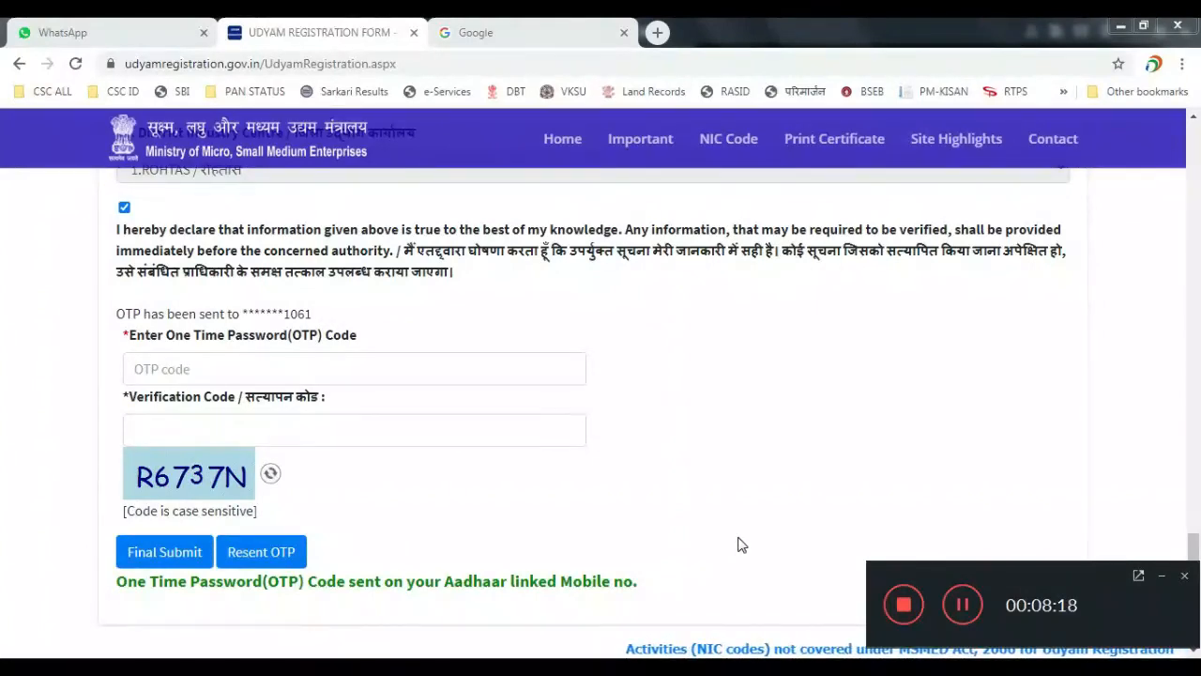
- Enter the one-time password sent to the Aadhaar-linked mobile and the case-sensitive verification code from the captcha image
{"action": "left_click", "coordinate": [456, 361]}
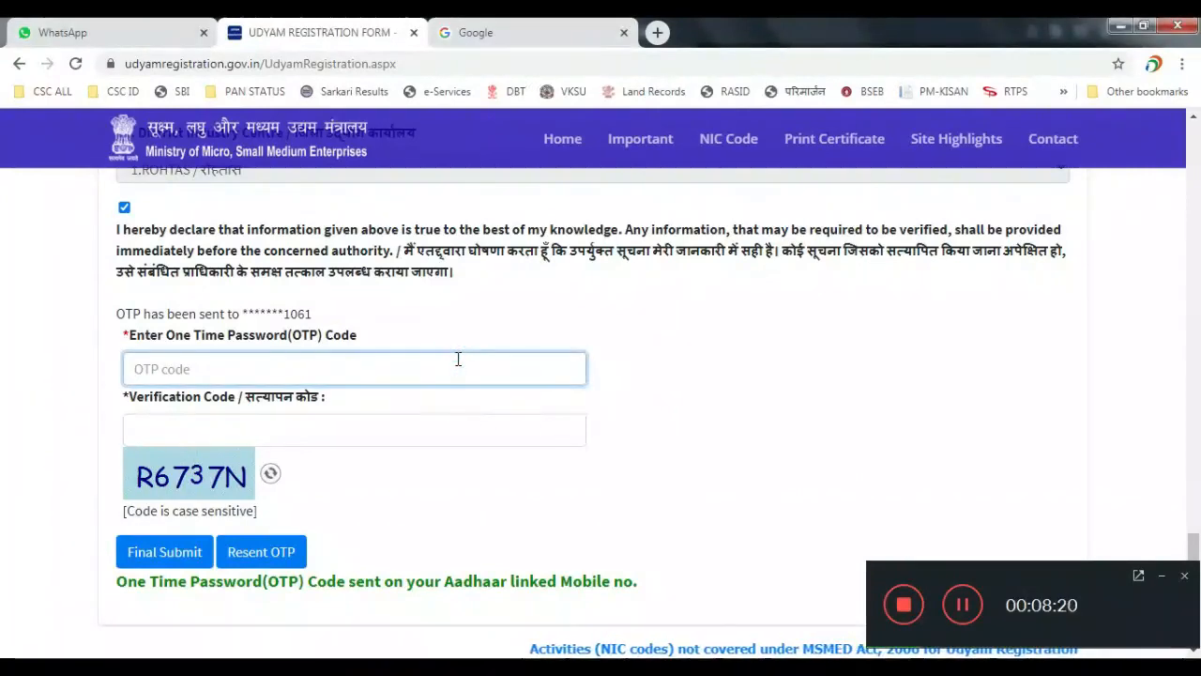
{"action": "left_click", "coordinate": [440, 422]}
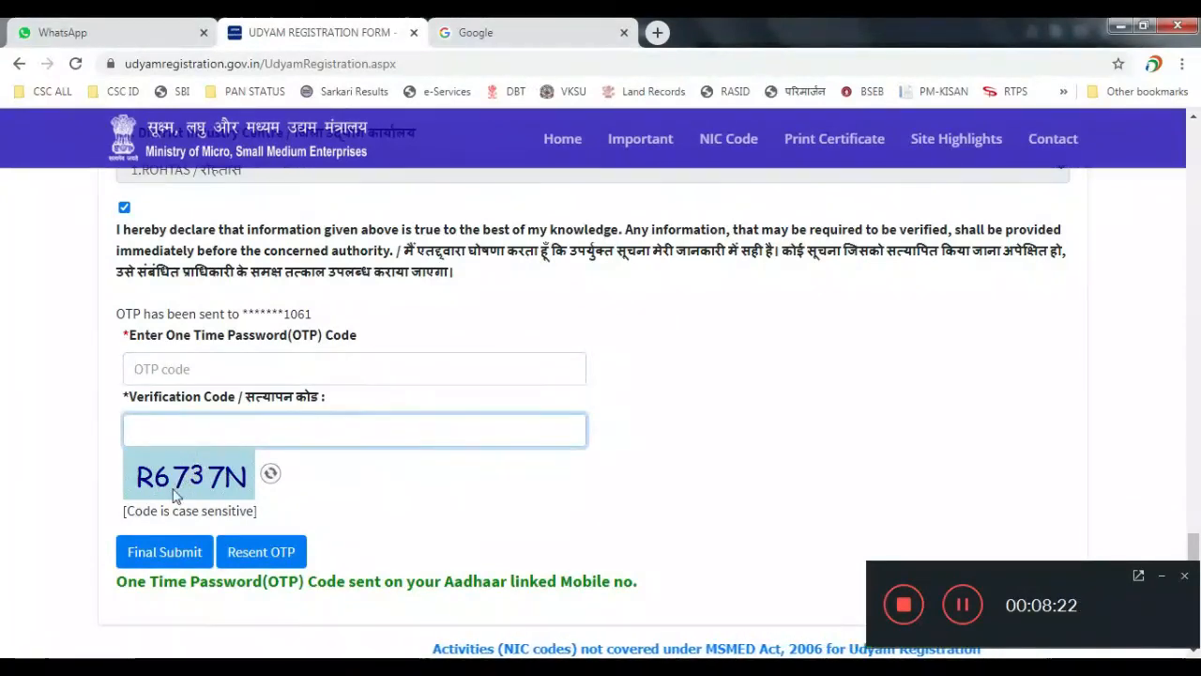
{"action": "left_click", "coordinate": [212, 369]}
{"action": "type", "text": "Retail"}
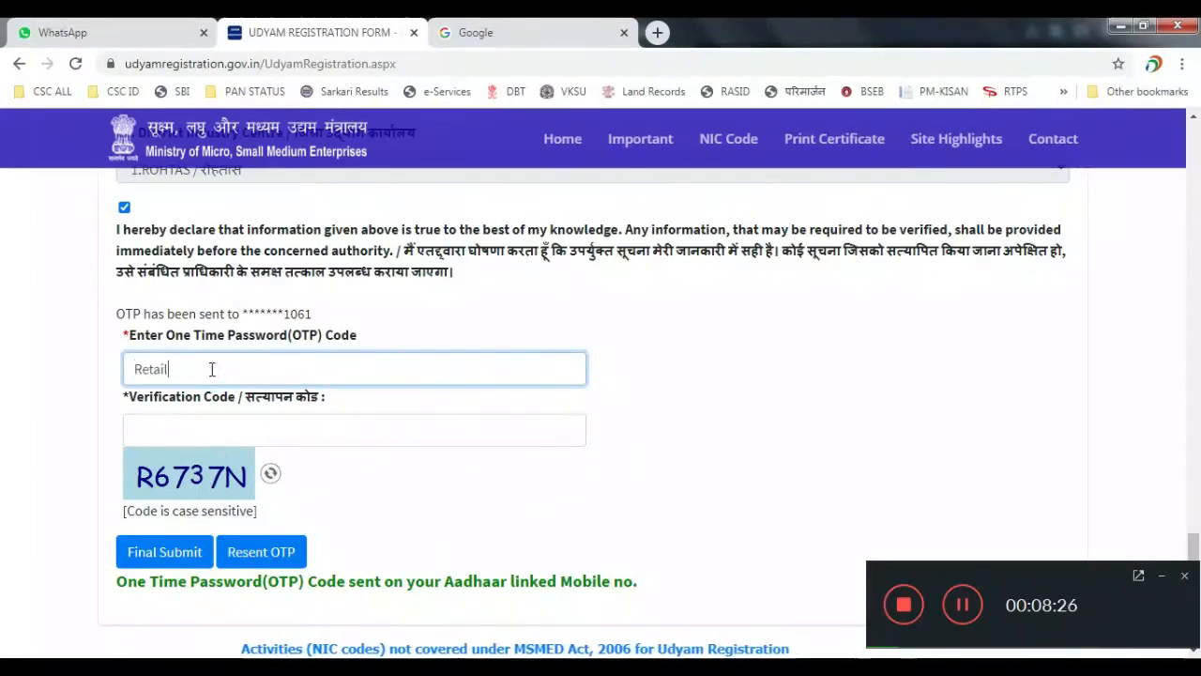
{"action": "key", "text": "ctrl+z"}
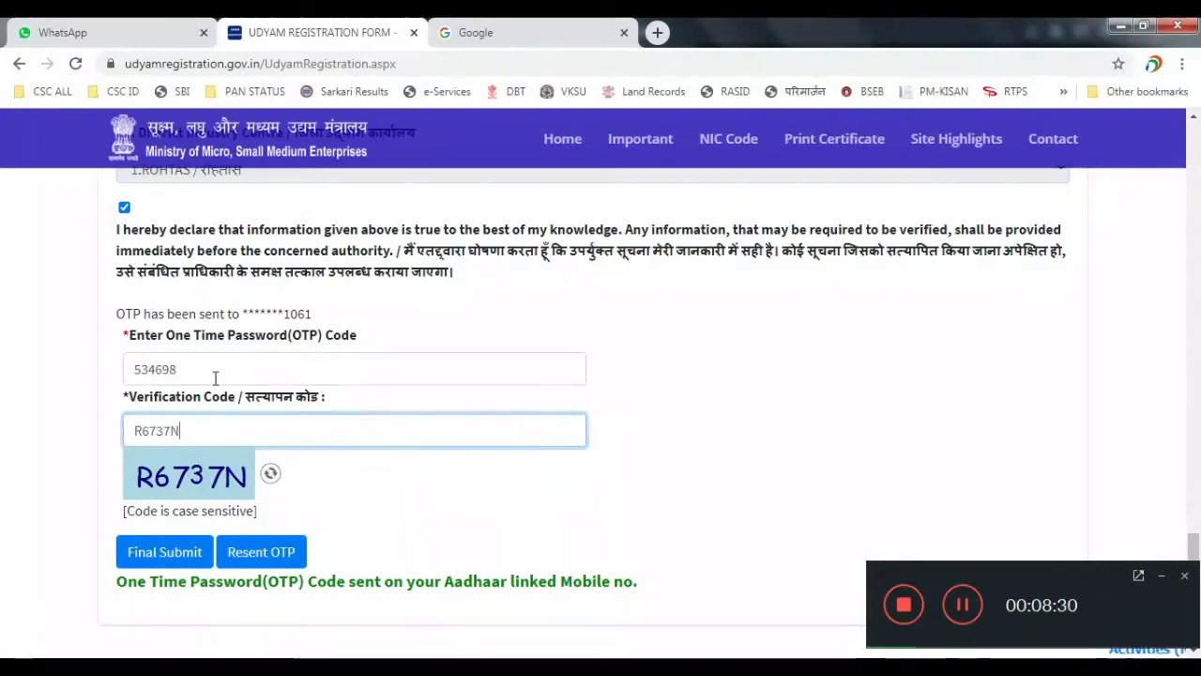
- Submit the final registration, confirm that the data is correct, and copy the issued Udyam registration number
{"action": "left_click", "coordinate": [151, 554]}
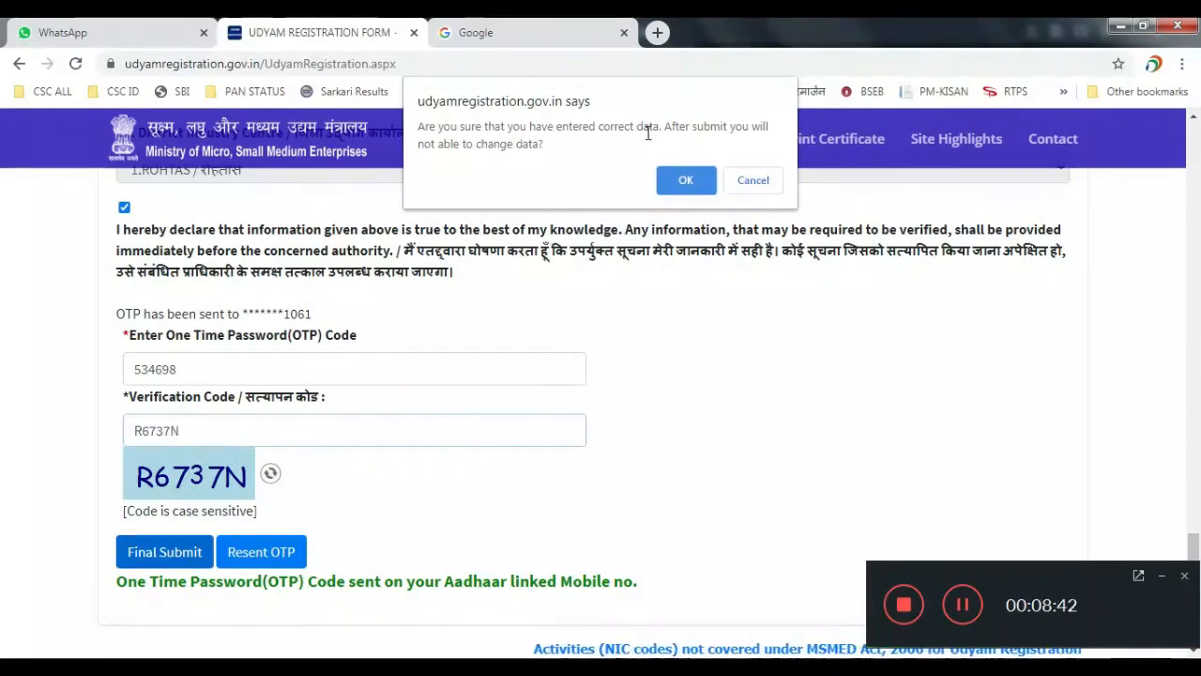
{"action": "left_click", "coordinate": [686, 183]}
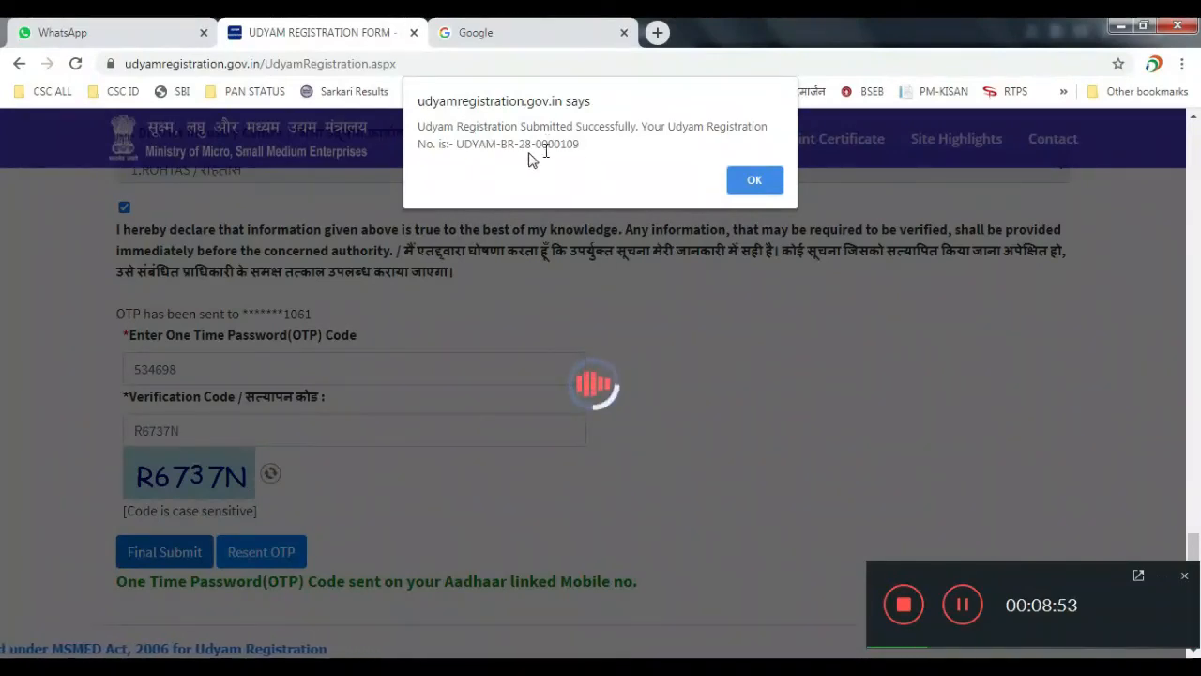
{"action": "left_click", "coordinate": [756, 185]}
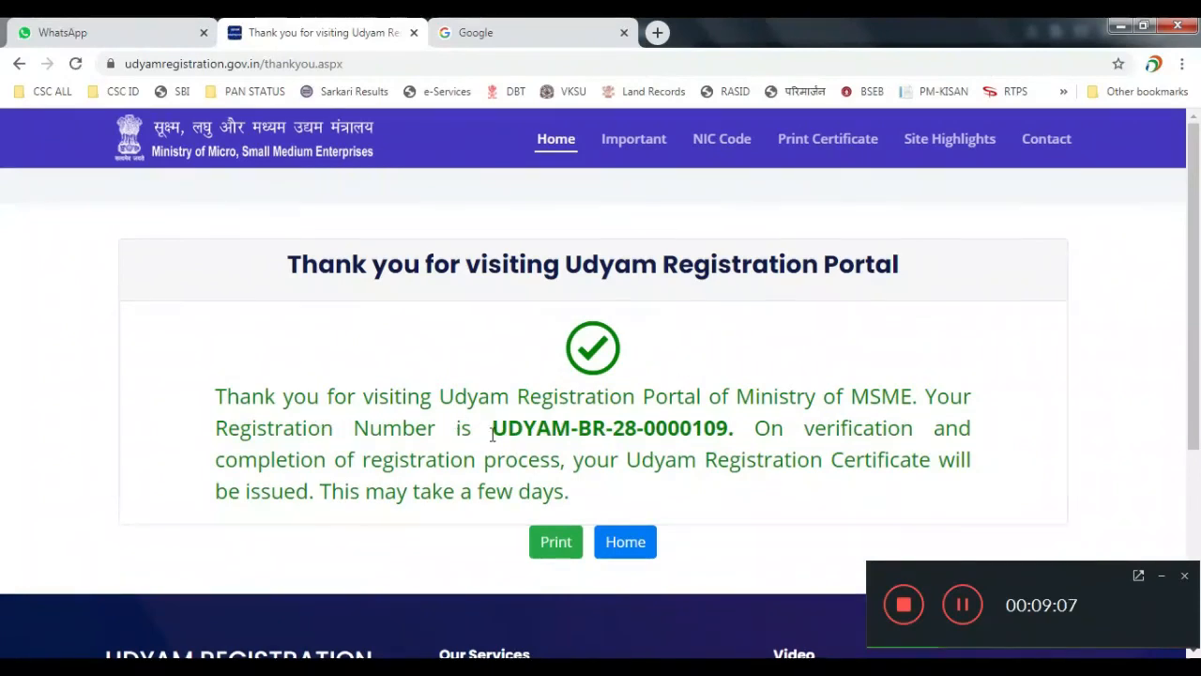
{"action": "left_click_drag", "start_coordinate": [492, 434], "coordinate": [734, 439]}
{"action": "key", "text": "ctrl+c"}
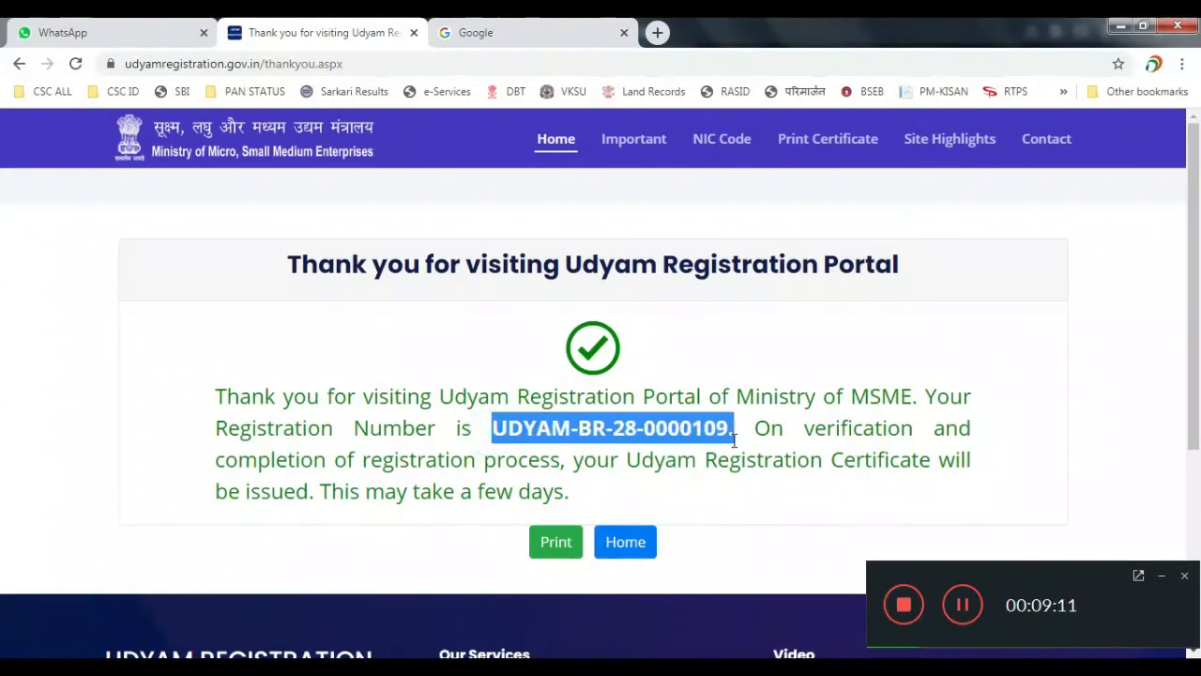
- Print the registration acknowledgement page to a PDF, keeping all pages and default margins, and save it
{"action": "left_click", "coordinate": [557, 546]}
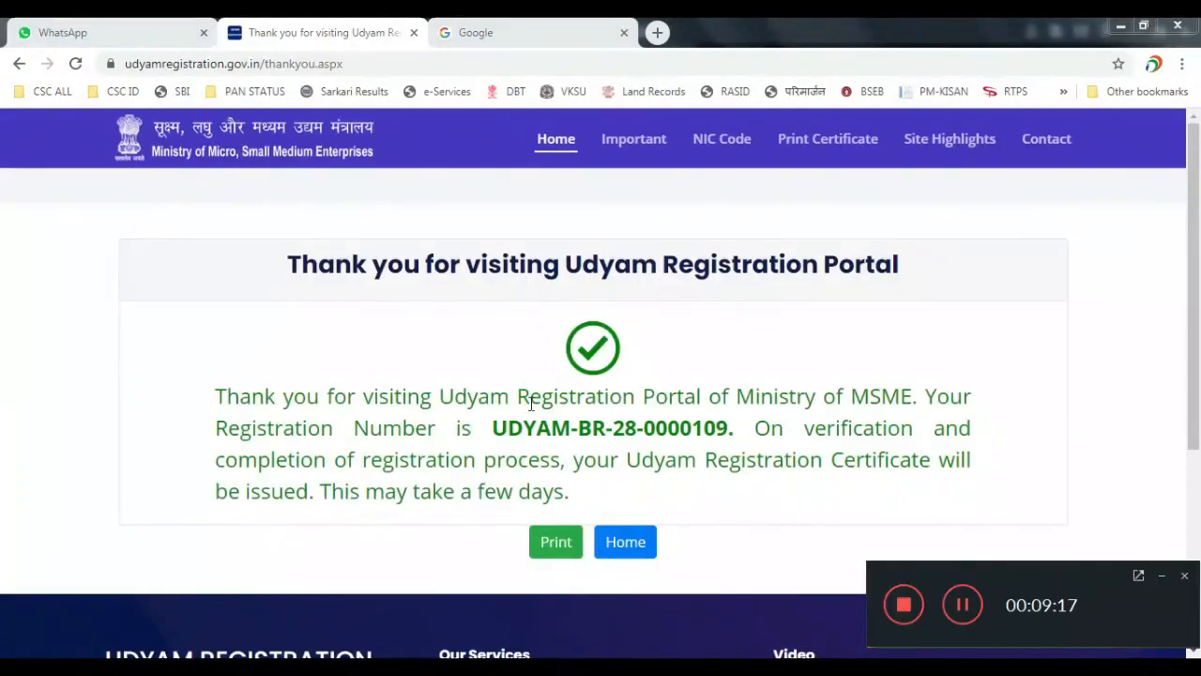
{"action": "left_click_drag", "start_coordinate": [491, 427], "coordinate": [678, 419]}
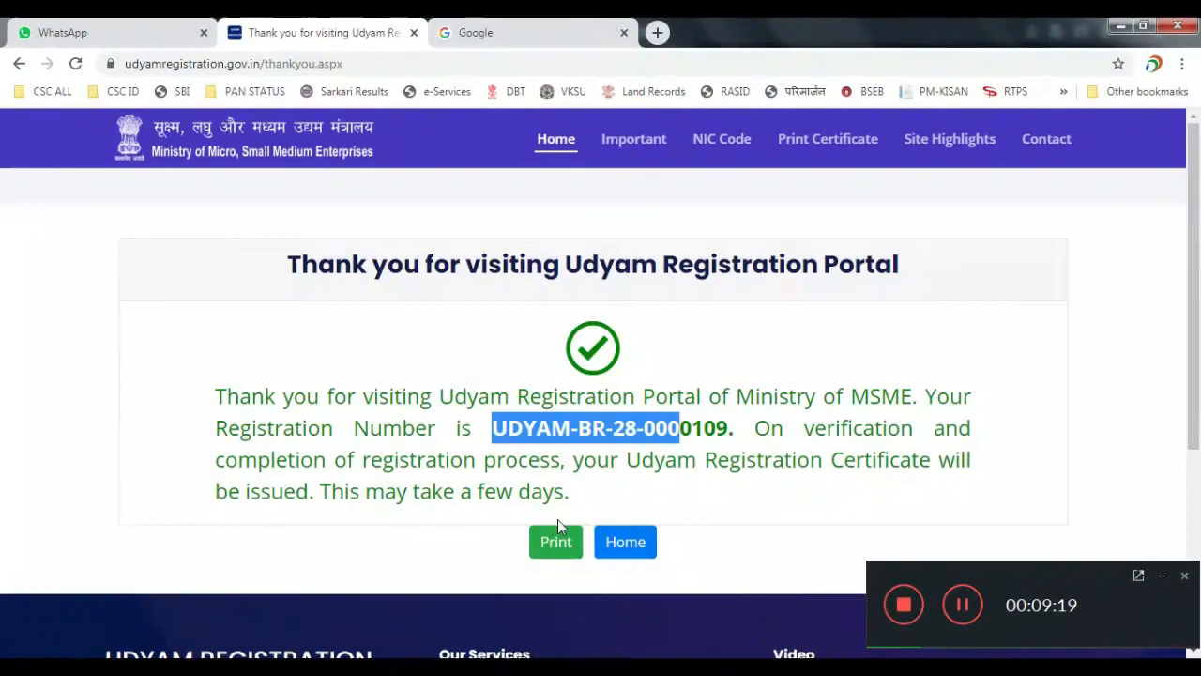
{"action": "left_click", "coordinate": [554, 547]}
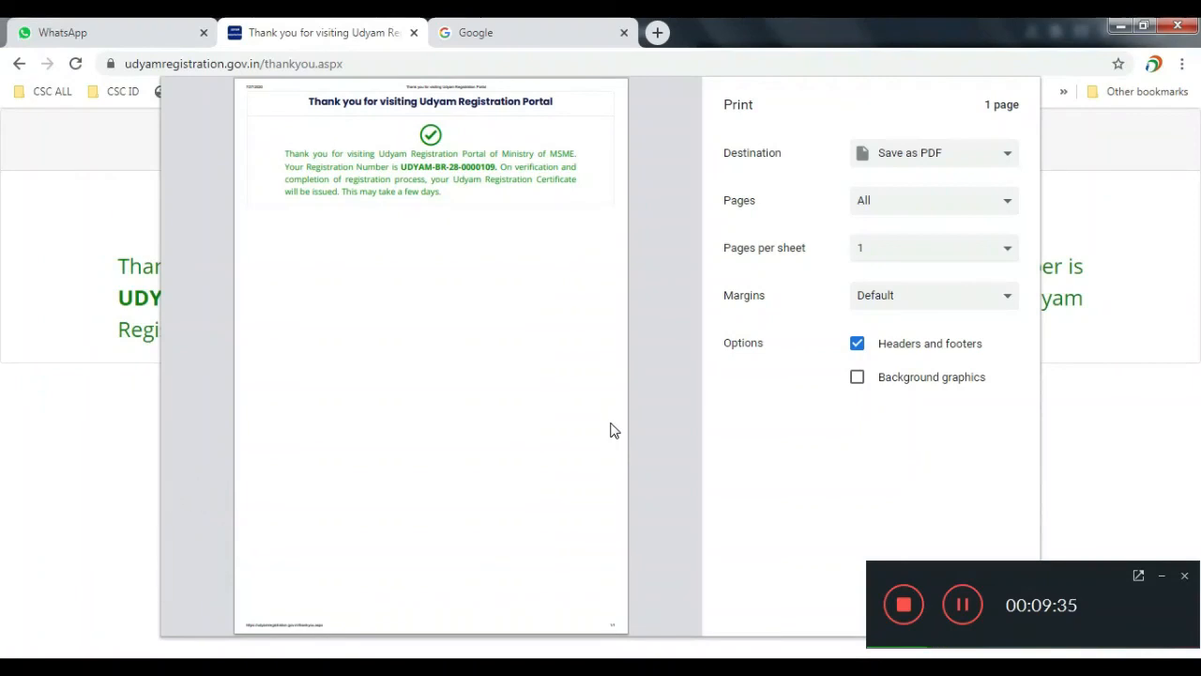
{"action": "left_click", "coordinate": [1161, 576]}
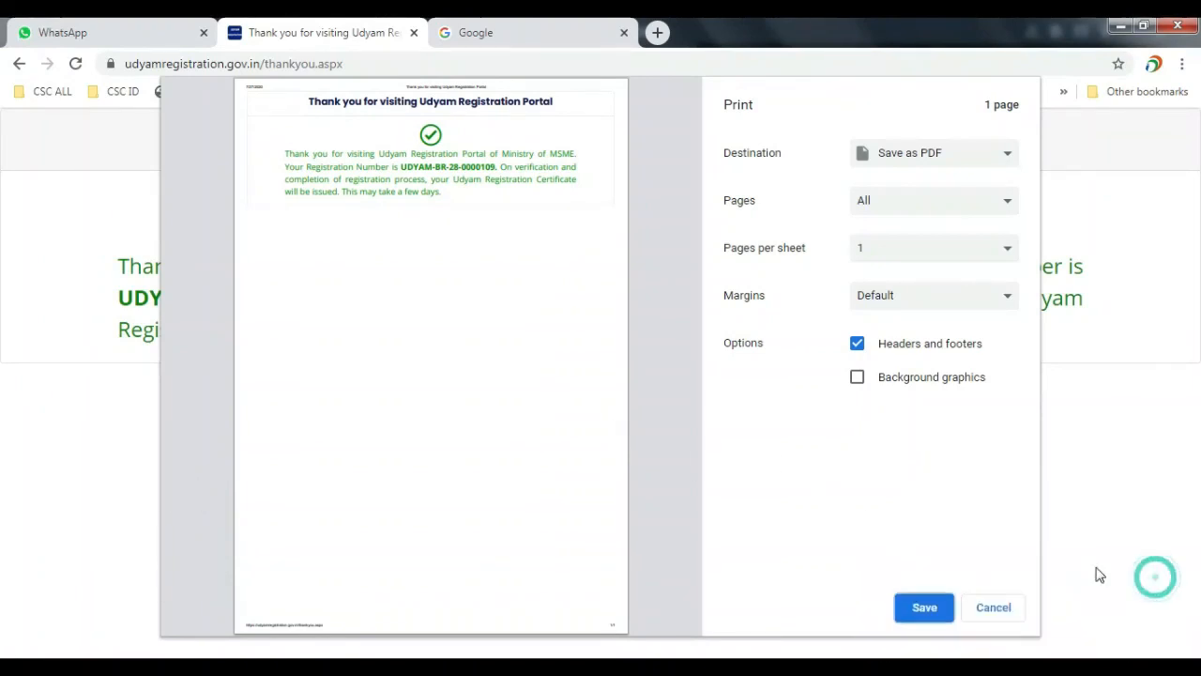
{"action": "left_click", "coordinate": [921, 610]}
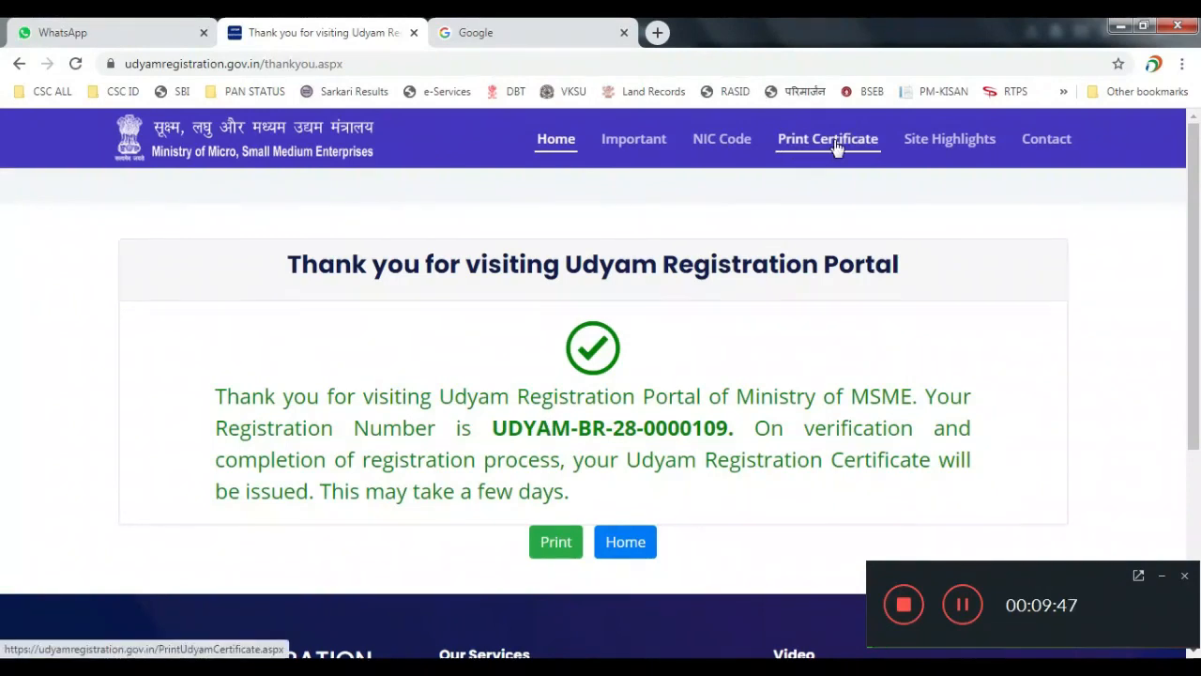
- On the Print Certificate page in a new tab, enter the copied Udyam registration number and request validation with OTP on mobile
{"action": "middle_click", "coordinate": [835, 147]}
{"action": "left_click", "coordinate": [557, 26]}
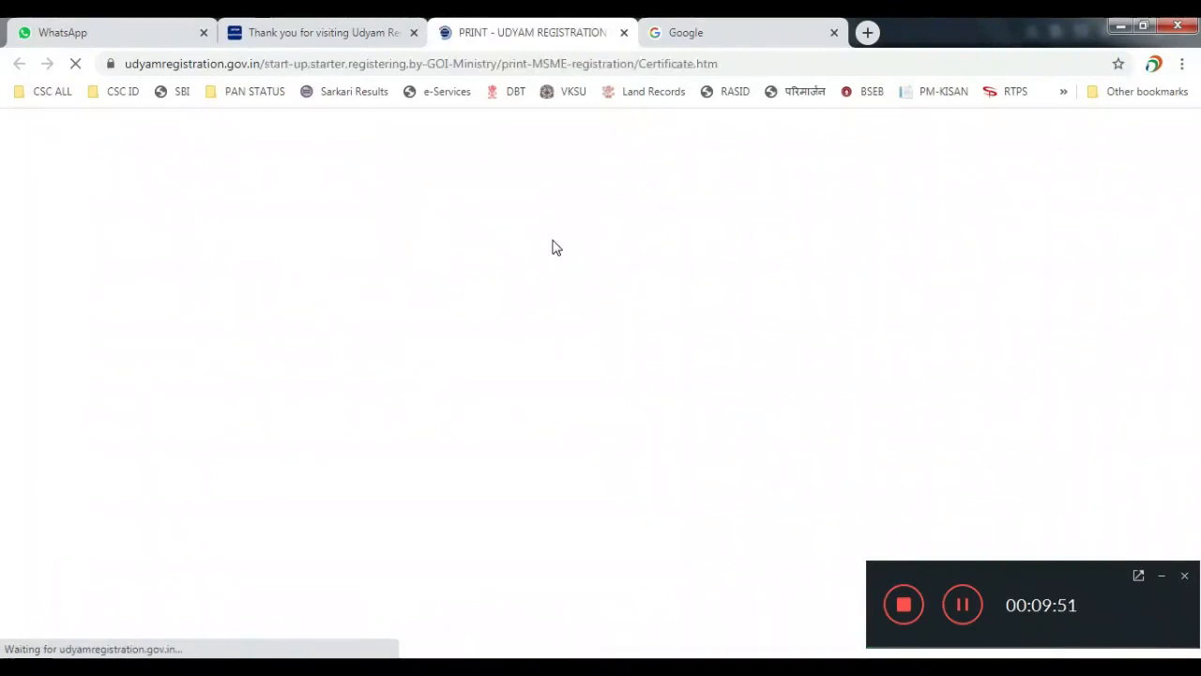
{"action": "left_click", "coordinate": [363, 367]}
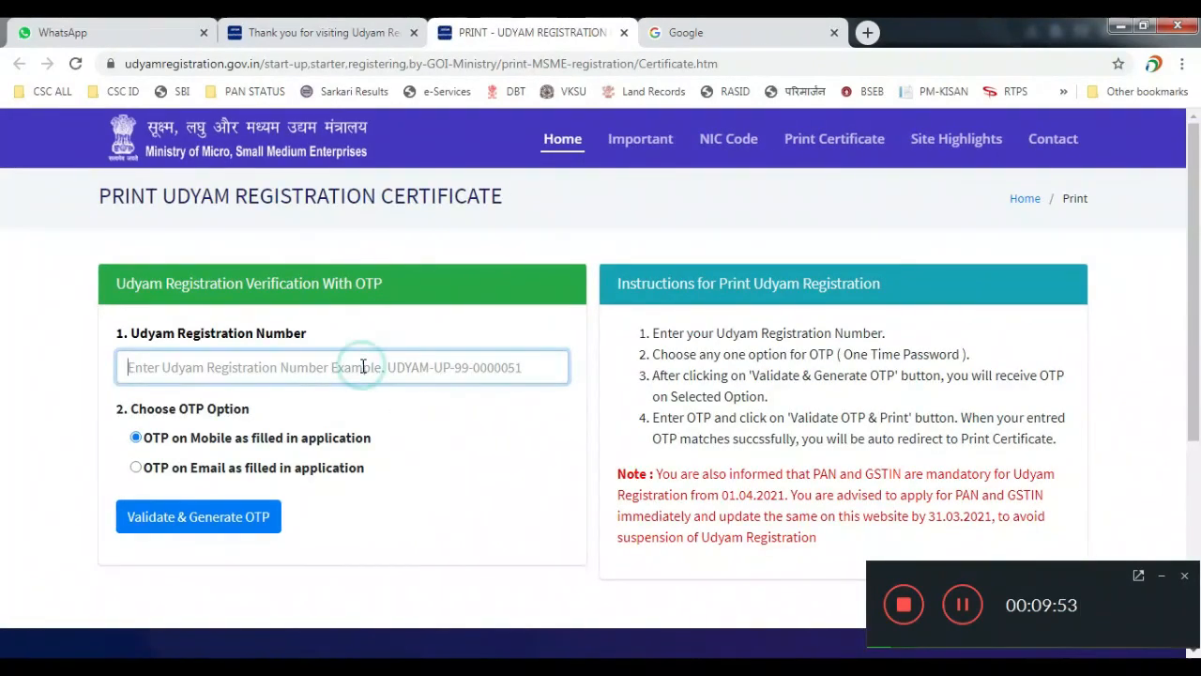
{"action": "key", "text": "ctrl+v"}
{"action": "left_click", "coordinate": [183, 517]}
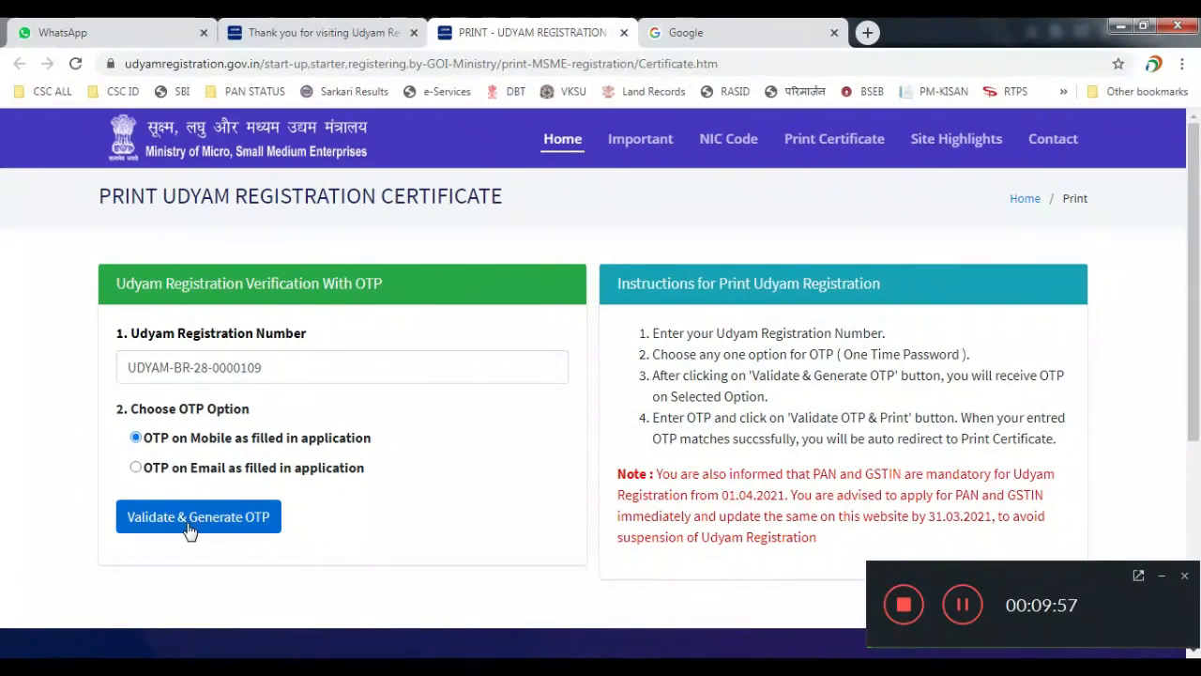
{"action": "scroll", "coordinate": [385, 465], "scroll_direction": "down", "scroll_amount": 1}
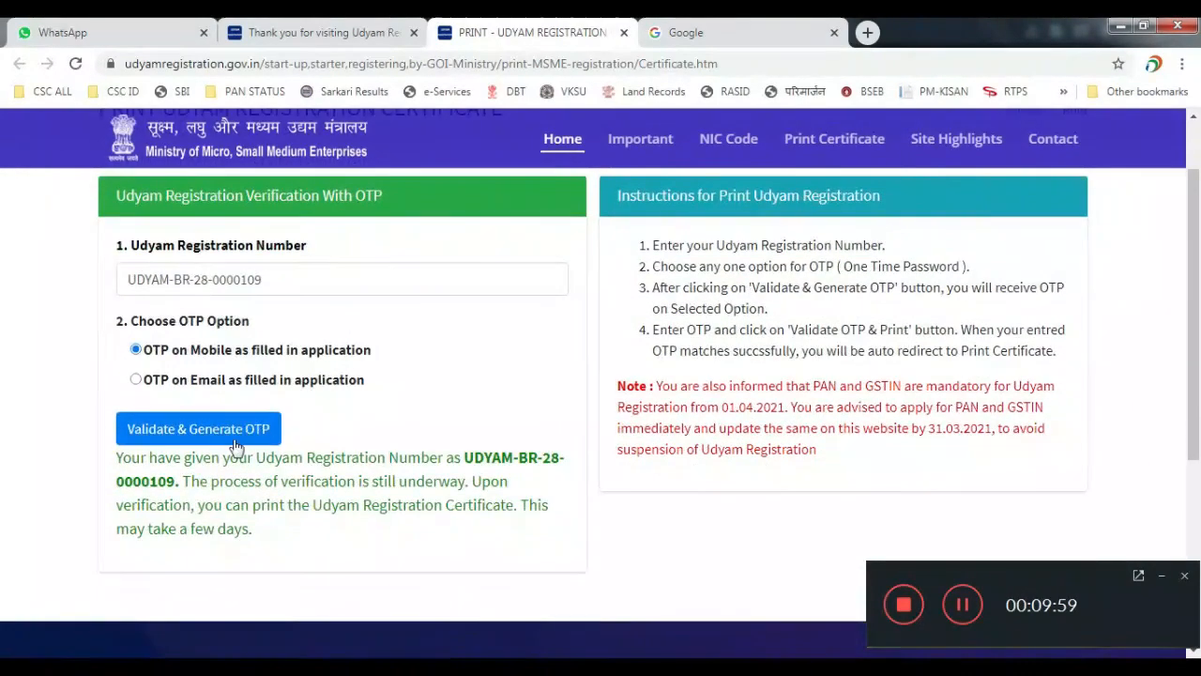